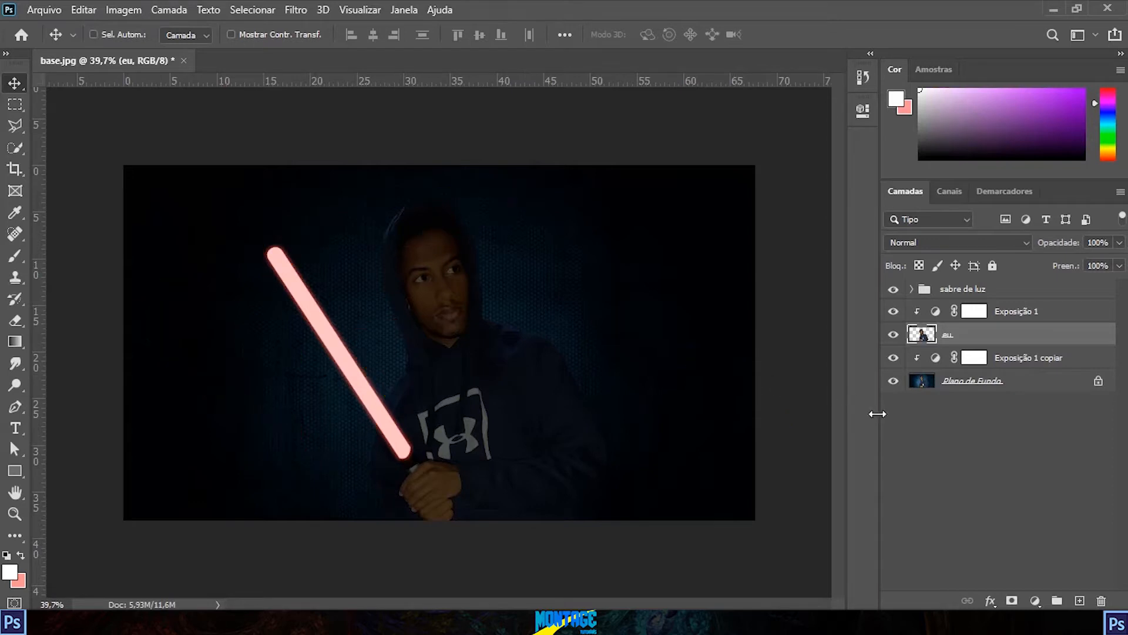
Step: Add a new empty layer directly above the "Exposição 1 copiar" adjustment layer
left_click(1035, 365)
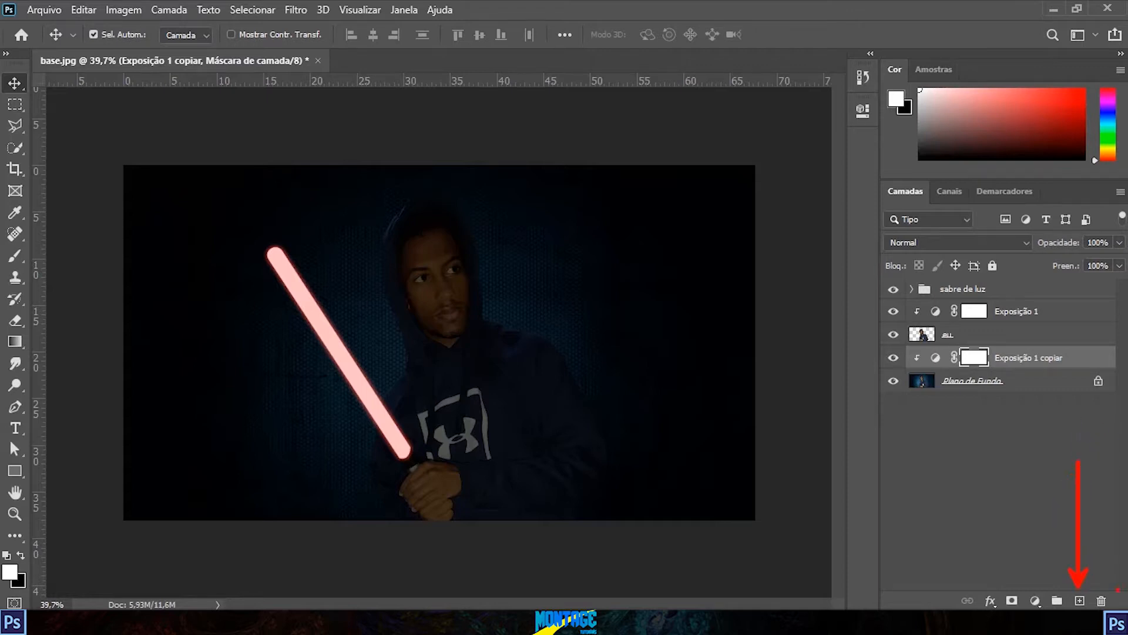
left_click(1080, 599)
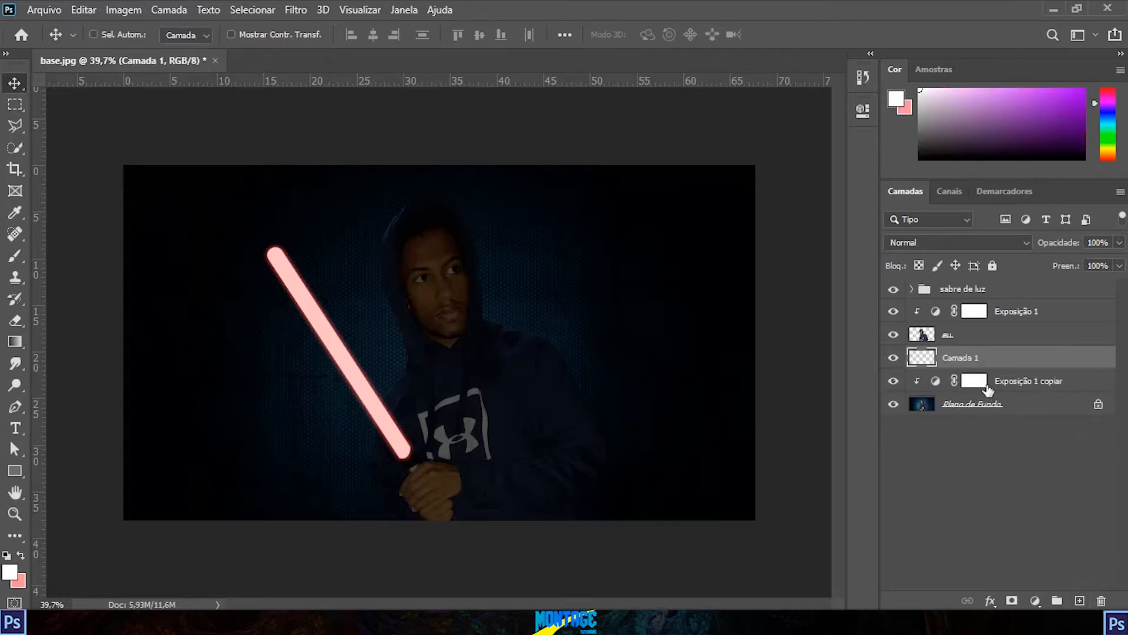
left_click(1037, 386)
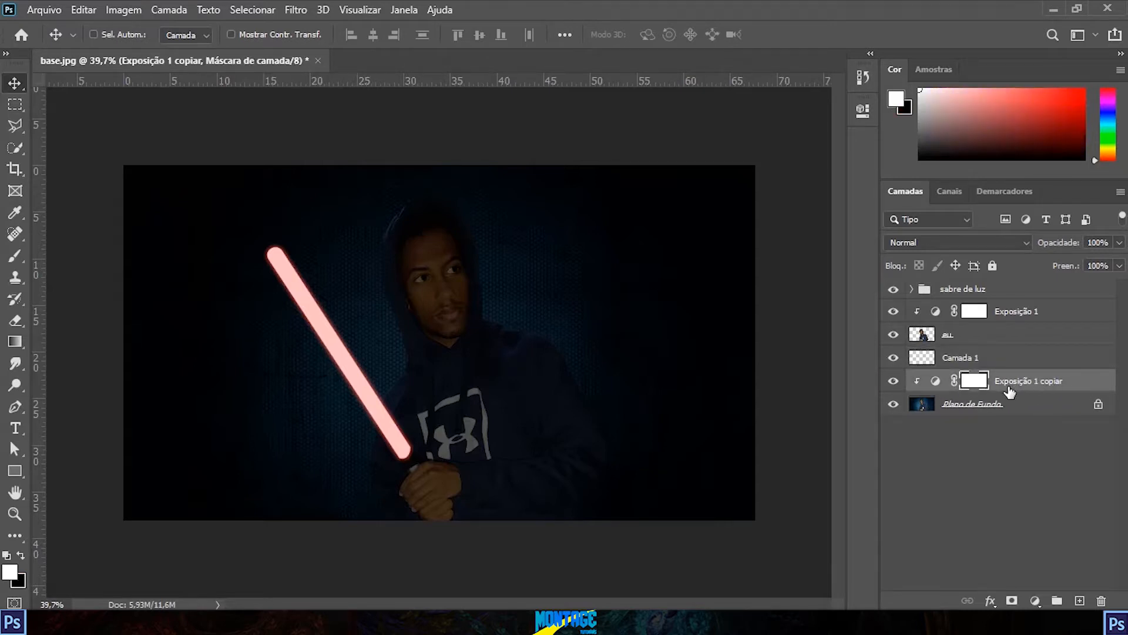
left_click(979, 359)
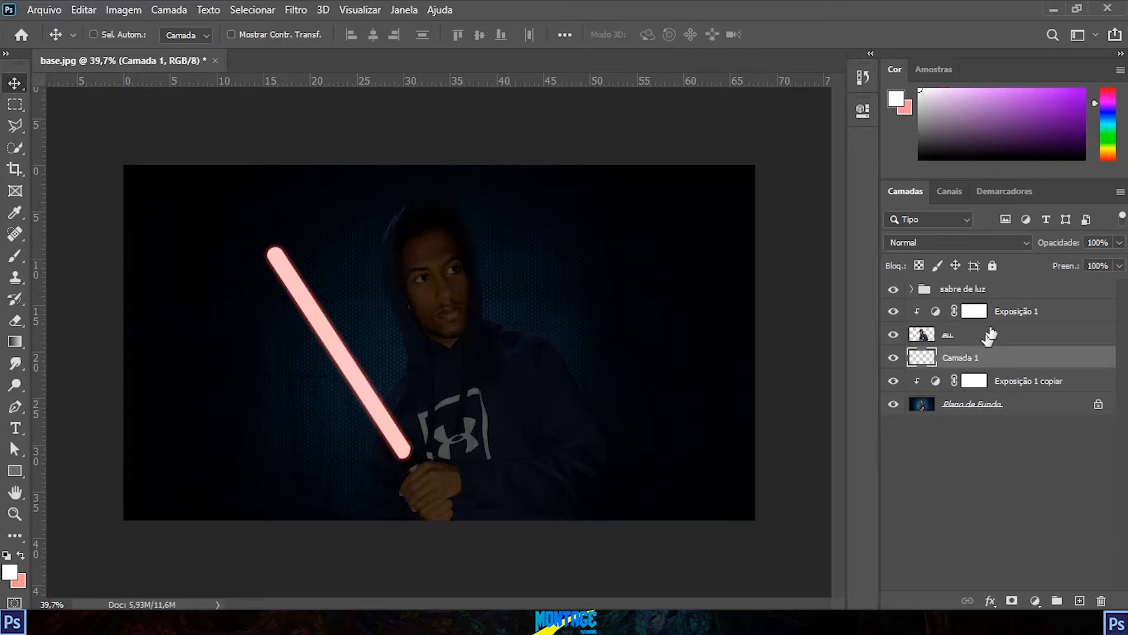
left_click(1002, 294)
left_click(1009, 310)
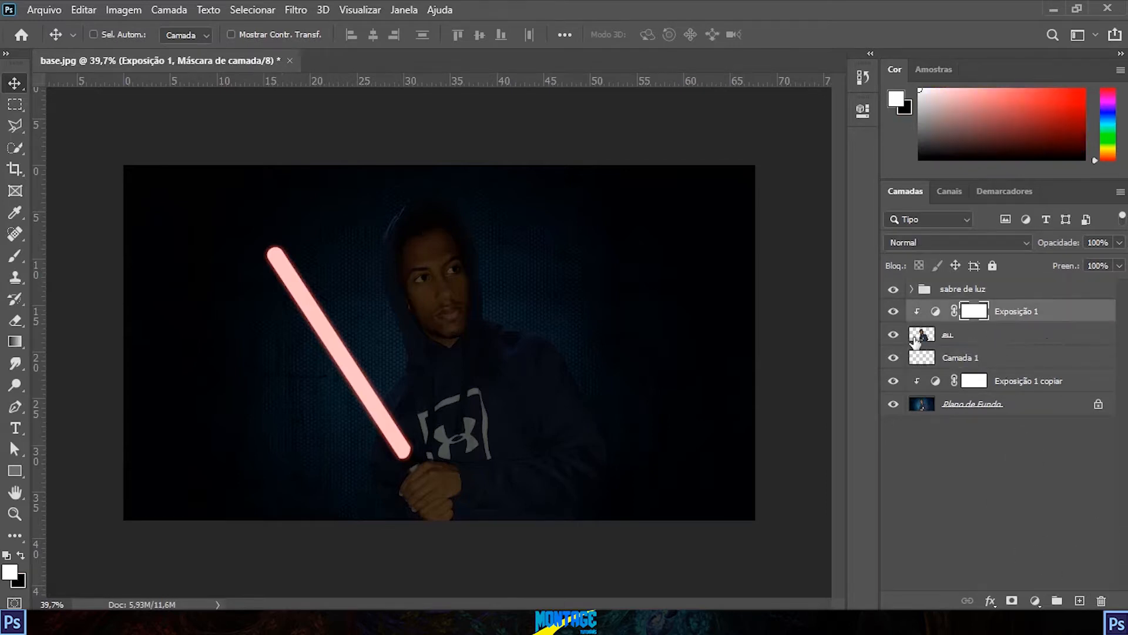
left_click(967, 291)
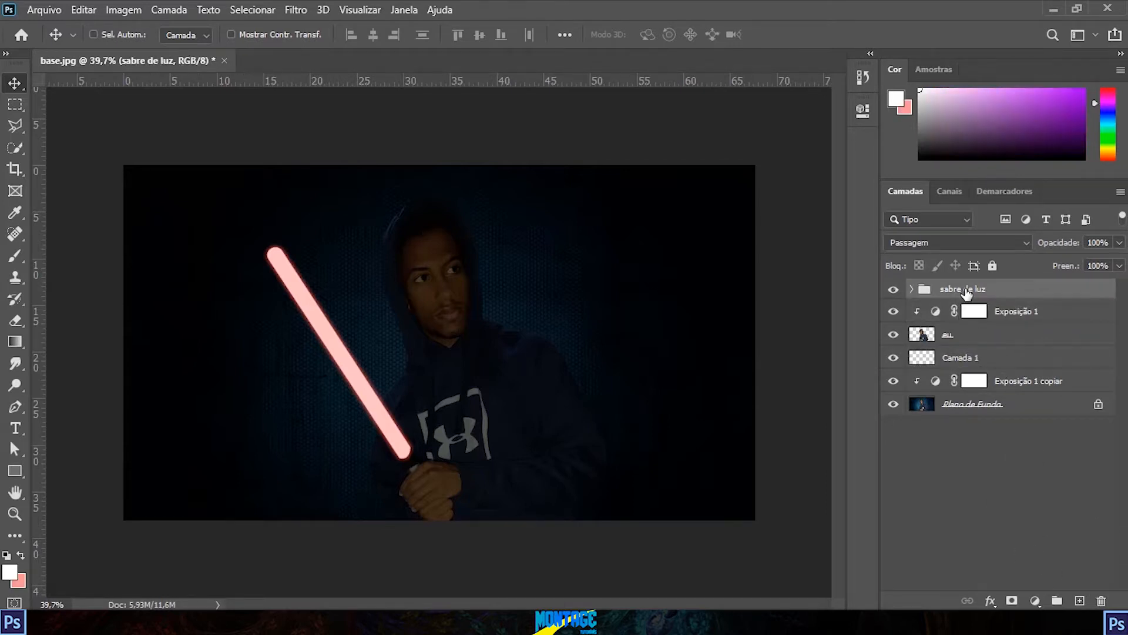
left_click(1079, 601)
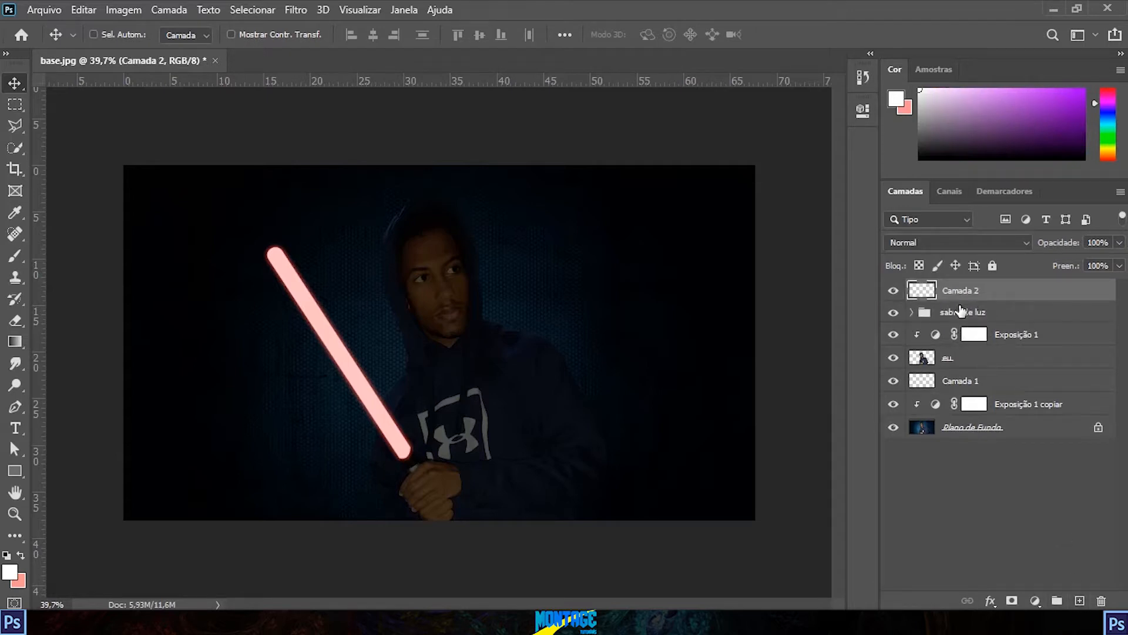
key("ctrl+z")
left_click(1008, 385)
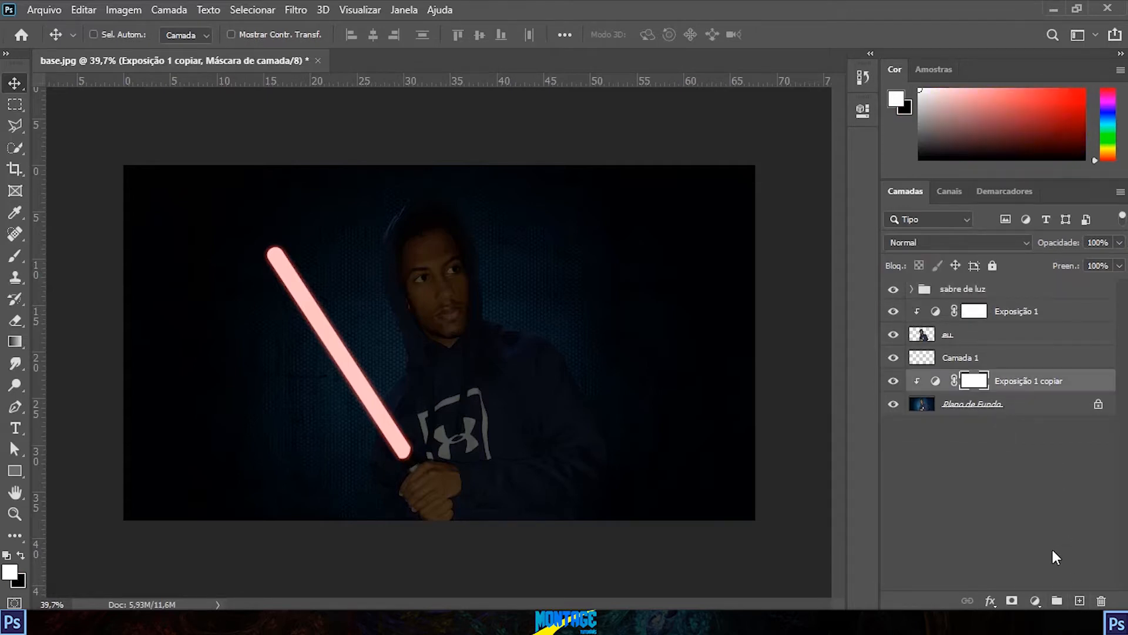
left_click(1079, 600)
key("ctrl+z")
Step: Rename the new empty layer as "ilimuniacao externa 1"
left_click(970, 362)
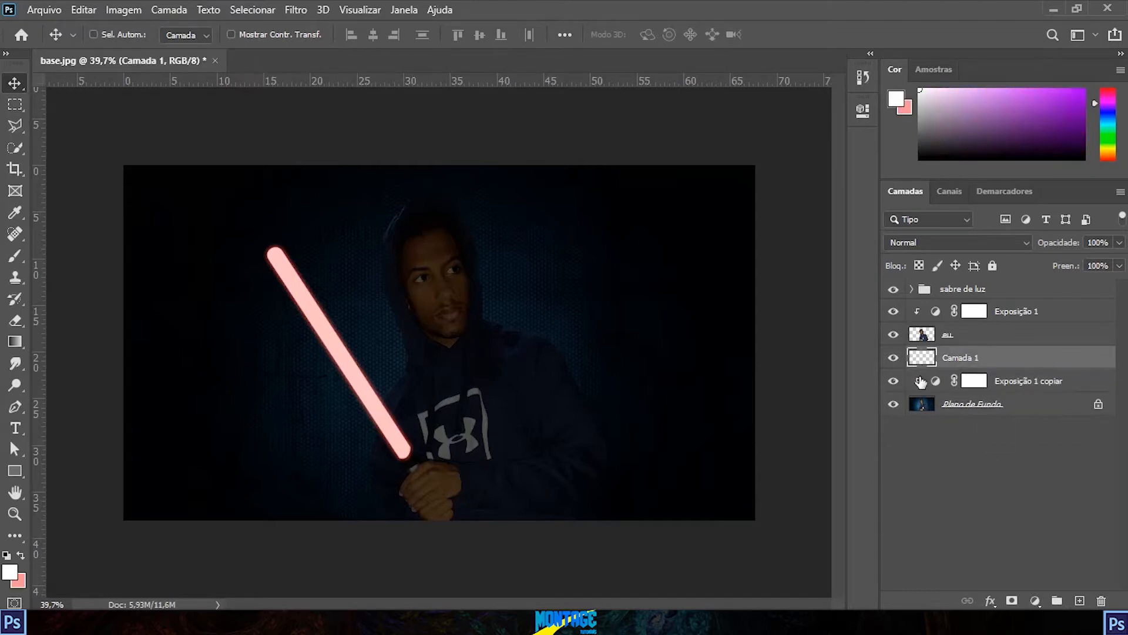
double_click(976, 364)
type("ilimuniacao externa 1")
key("Return")
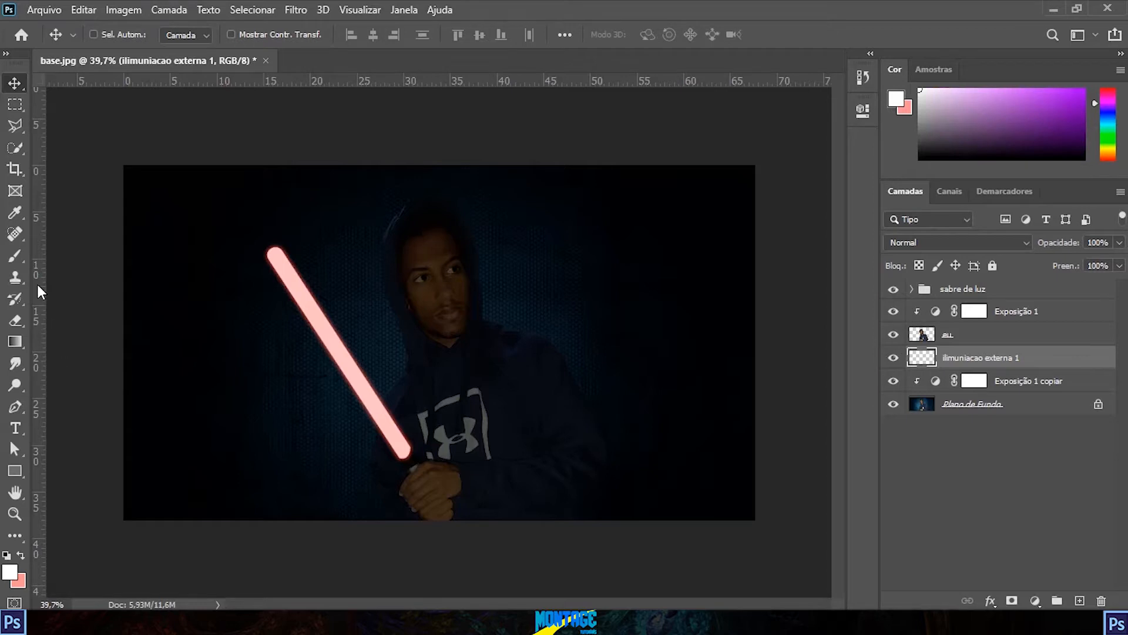
Step: Set the foreground colour to the light red #eb8989 for the glow
key("ctrl+2")
left_click_drag(29, 266, 350, 418)
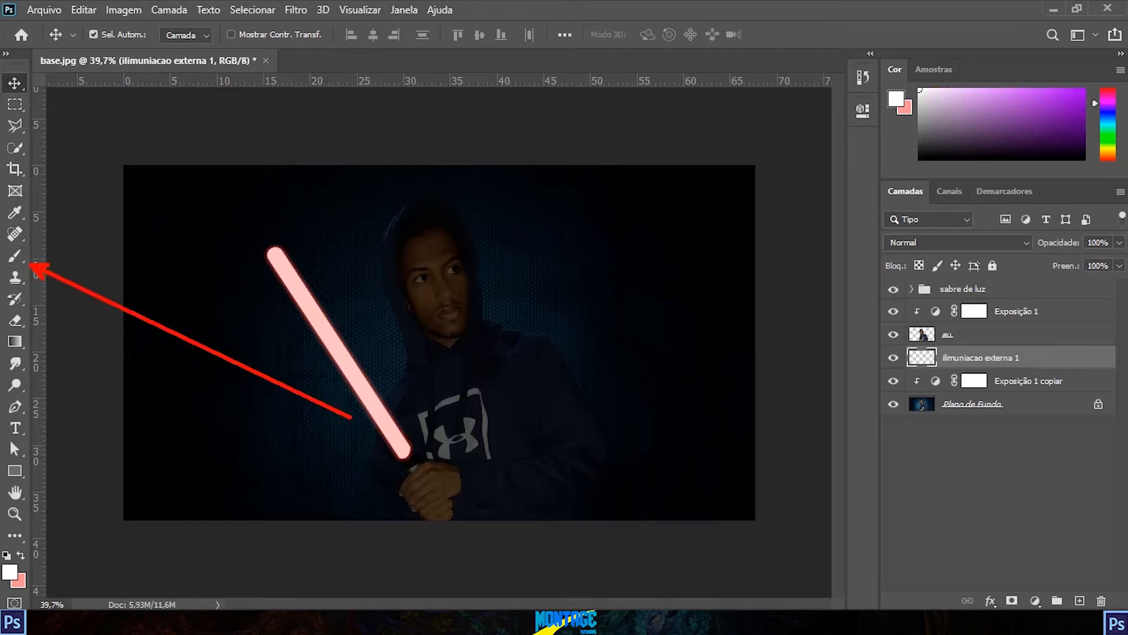
left_click(14, 257)
left_click(10, 571)
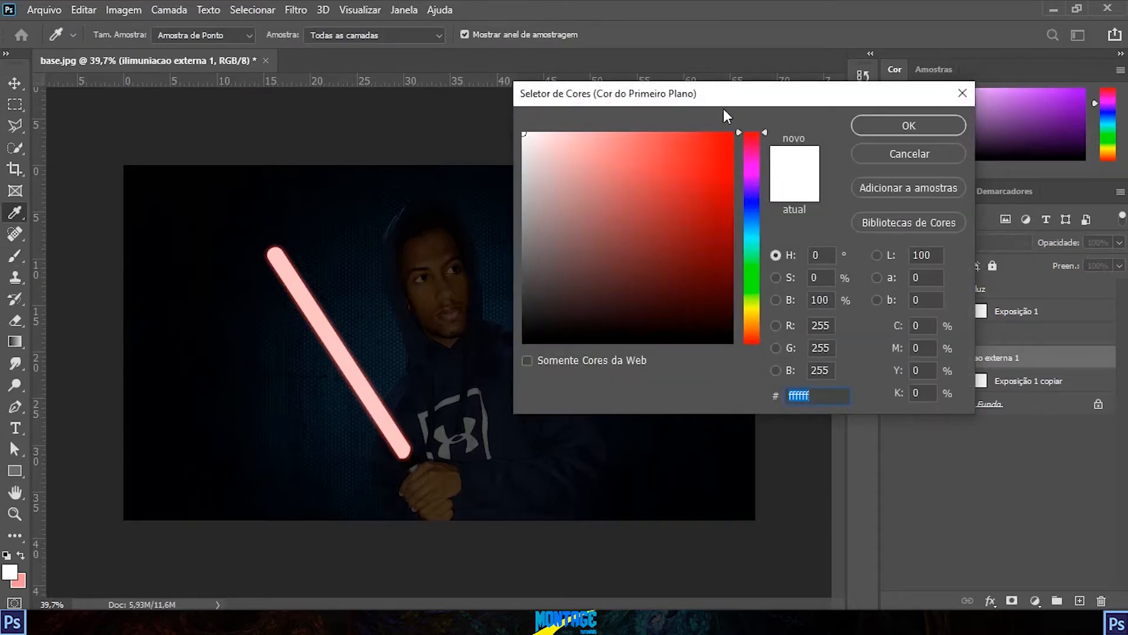
mouse_move(636, 148)
left_mouse_down()
mouse_move(612, 136)
mouse_move(652, 131)
mouse_move(597, 134)
mouse_move(660, 135)
mouse_move(614, 136)
mouse_move(610, 149)
left_mouse_up()
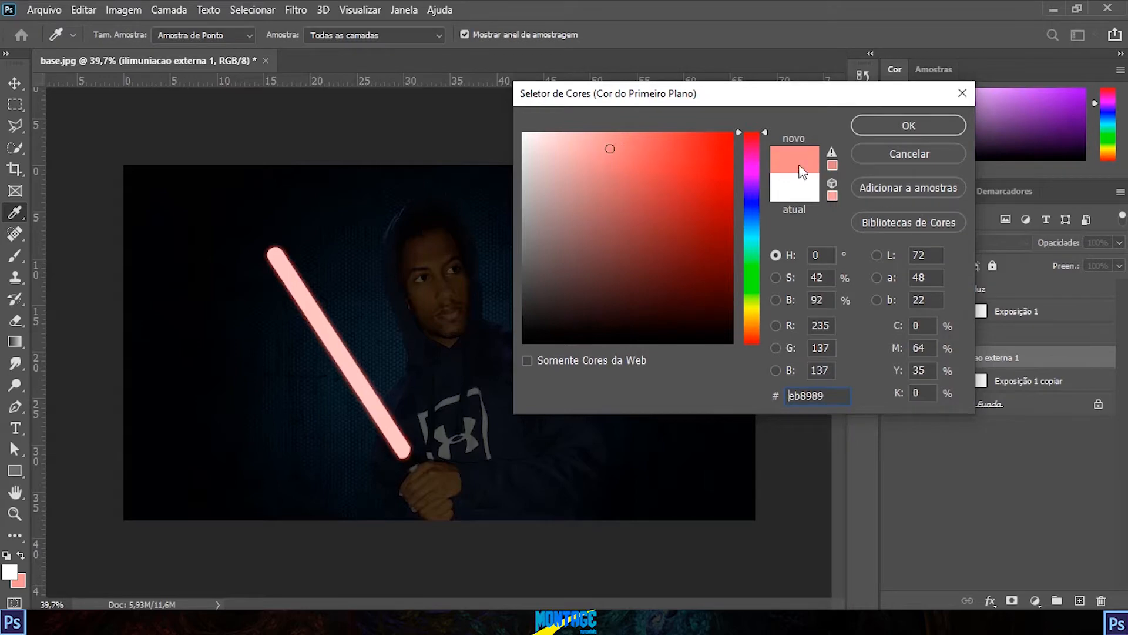
left_click(897, 128)
Step: Paint a single light-red glow centred on the lightsaber with a soft round brush at 0% hardness and about 1477 px
key("b")
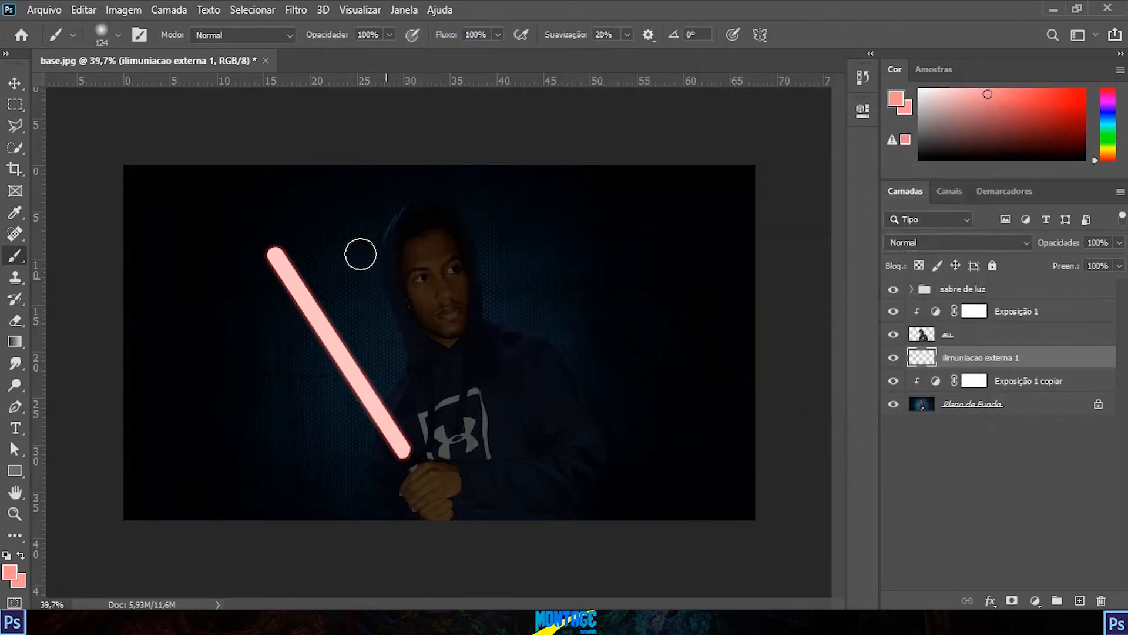
left_click(119, 34)
left_click_drag(94, 126, 12, 123)
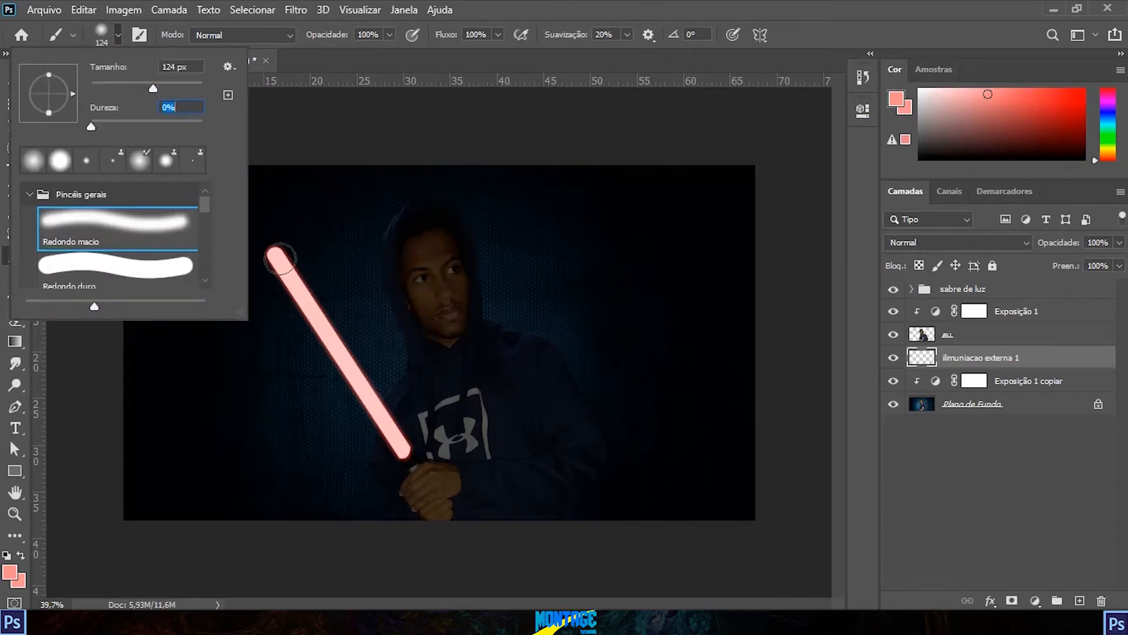
left_click_drag(154, 89, 193, 93)
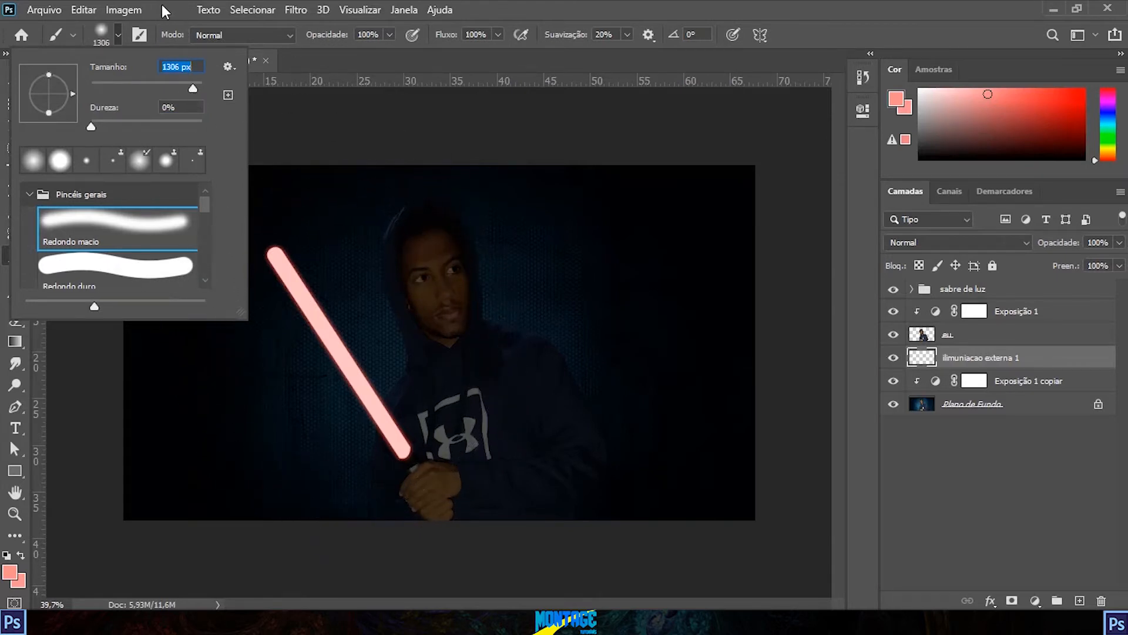
left_click(117, 34)
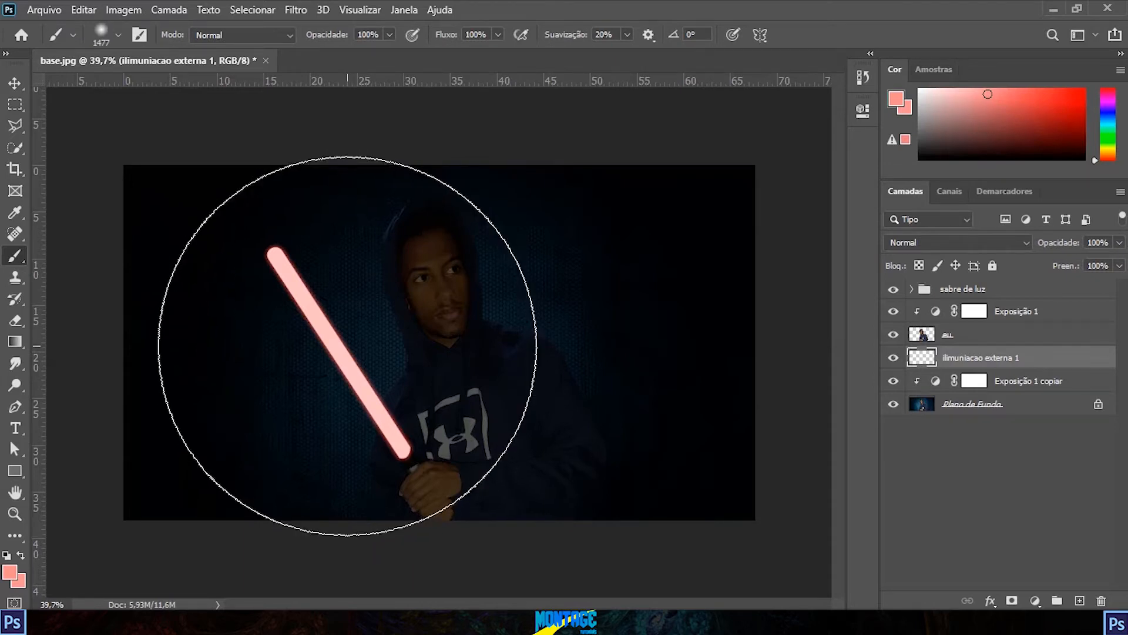
left_click(348, 346)
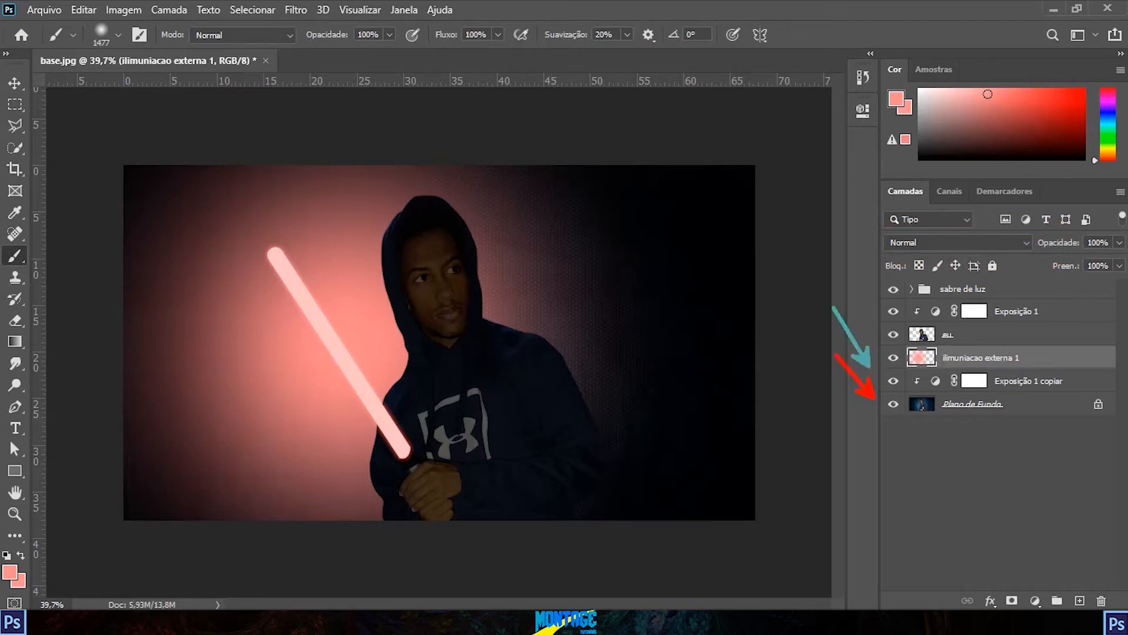
Step: Set the "ilimuniacao externa 1" layer to the Luz Linear blend mode and lower its opacity to 18%
left_click(960, 243)
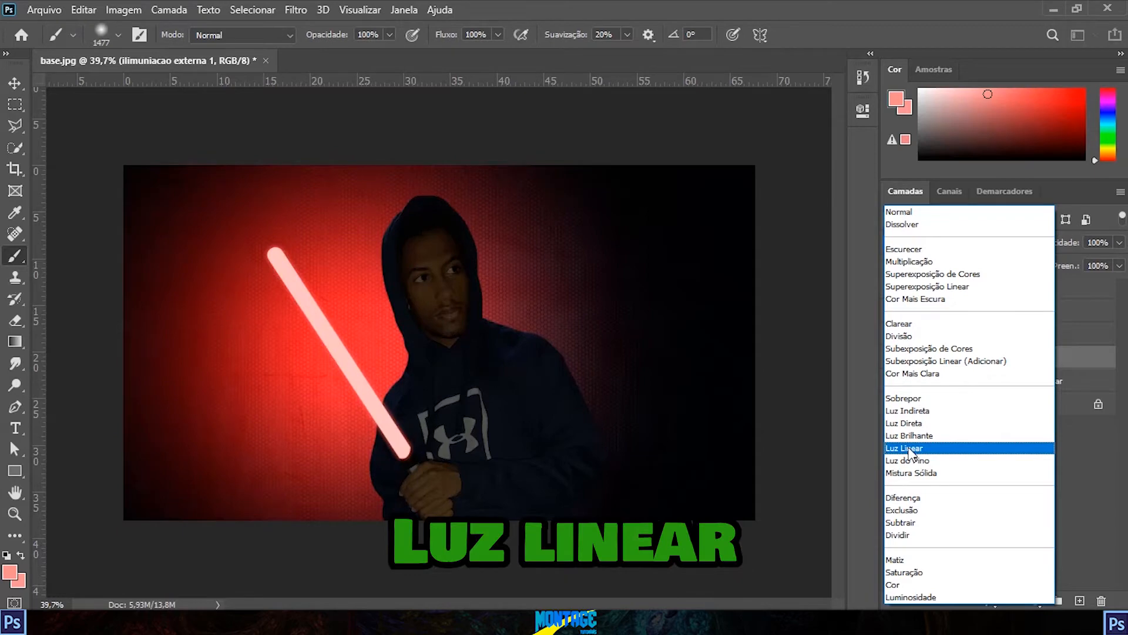
left_click(910, 452)
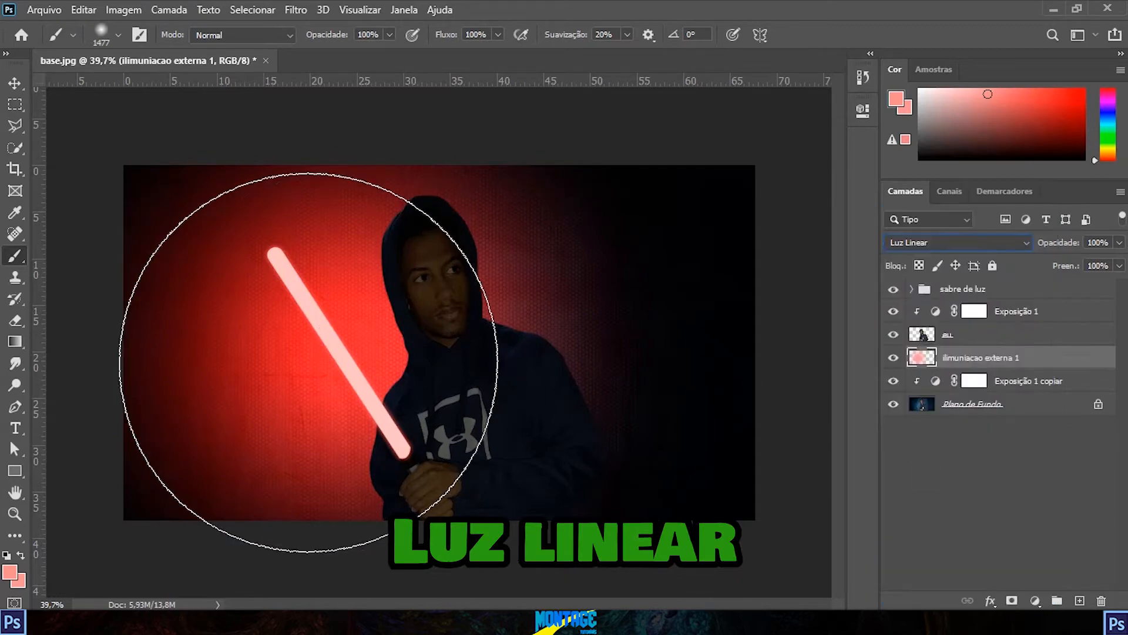
left_click(1009, 245)
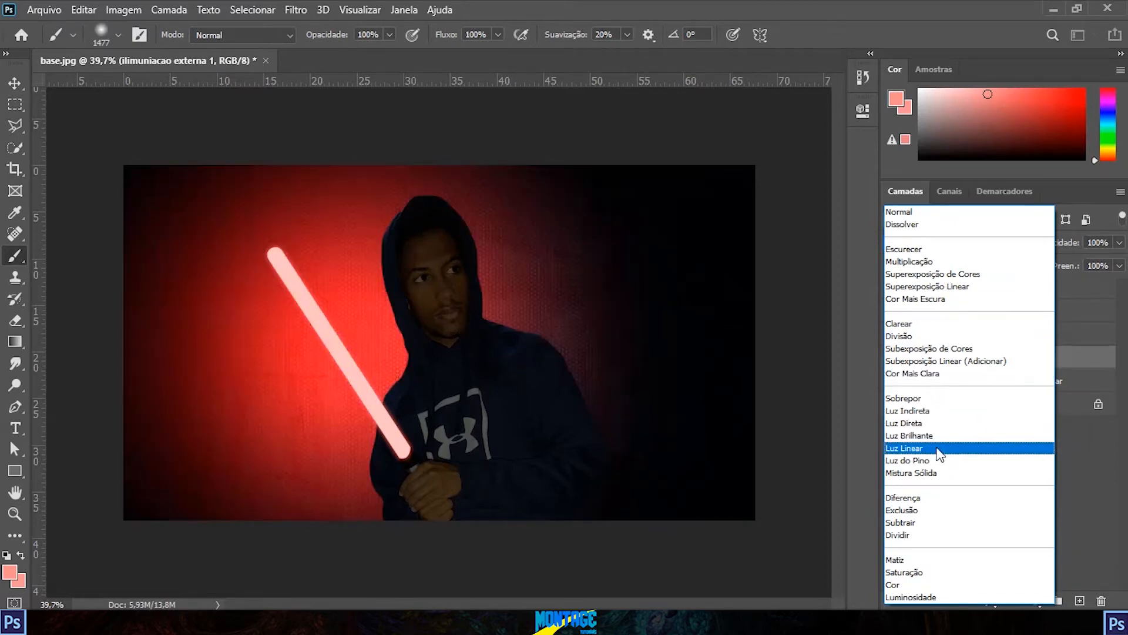
left_click(939, 454)
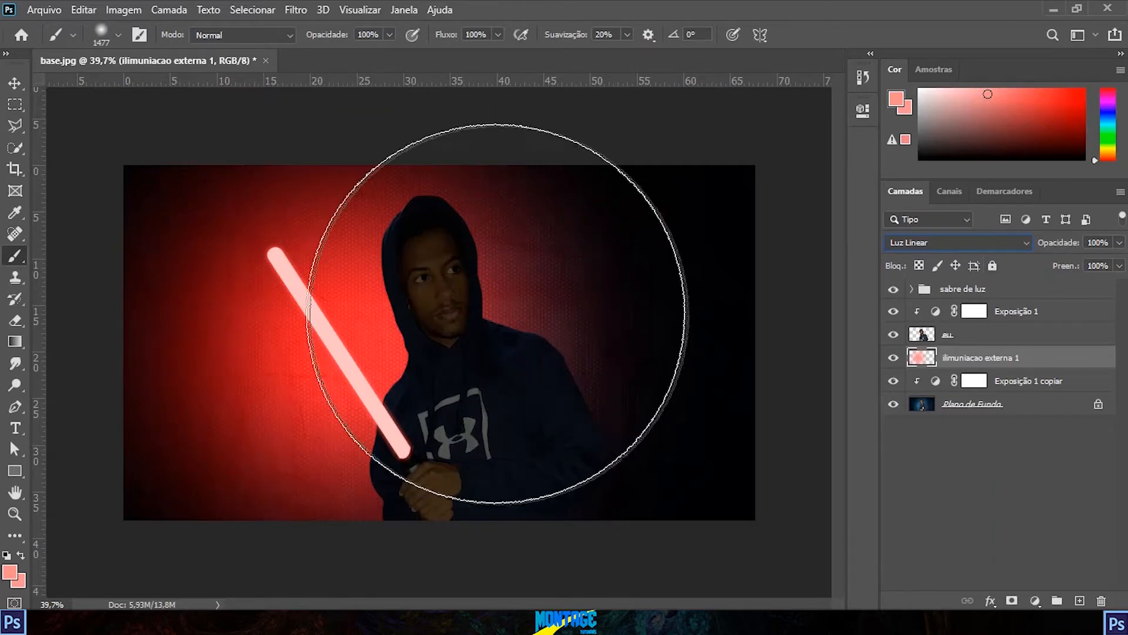
left_click(1120, 243)
left_click_drag(1117, 265, 1063, 258)
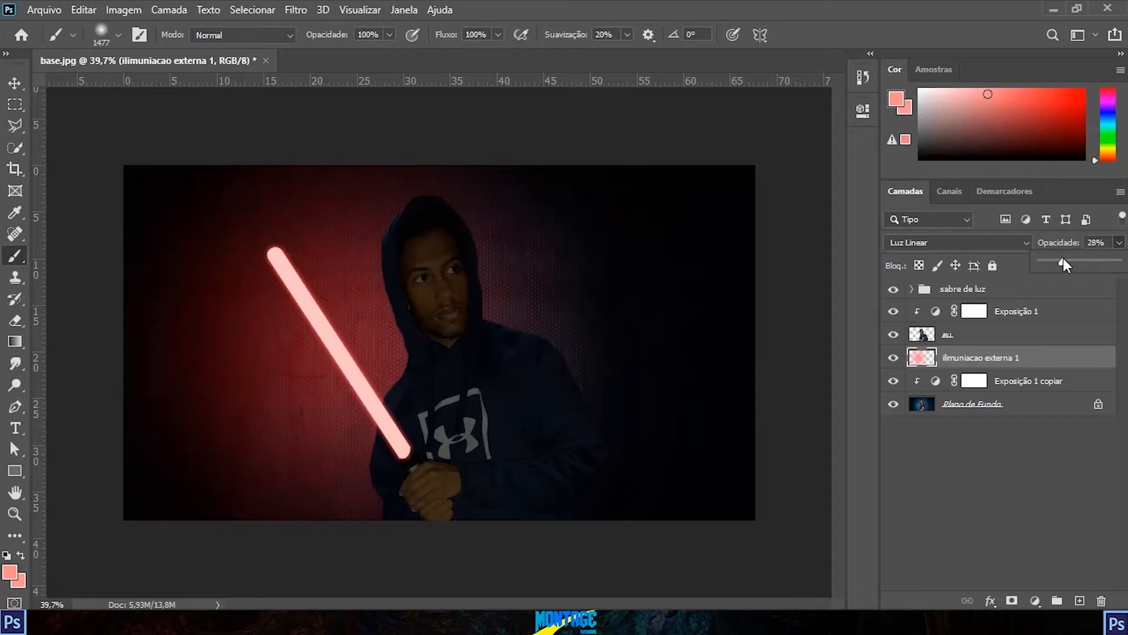
left_click_drag(1054, 260, 1056, 258)
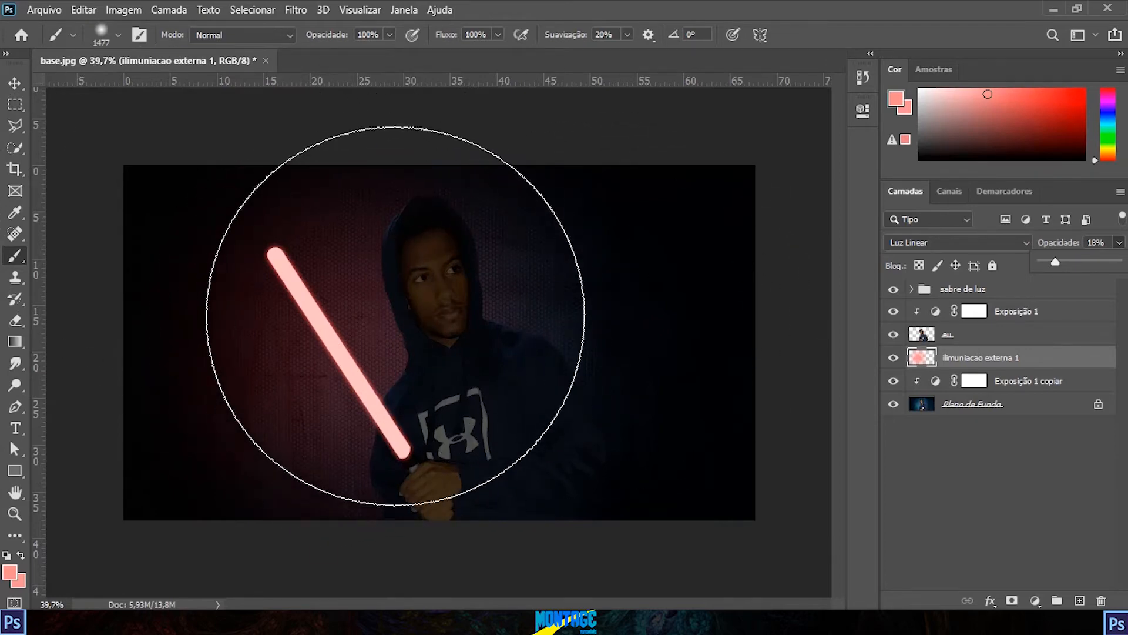
scroll(395, 315, "up", 3)
scroll(398, 312, "down", 5)
scroll(400, 307, "up", 4)
scroll(400, 307, "down", 4)
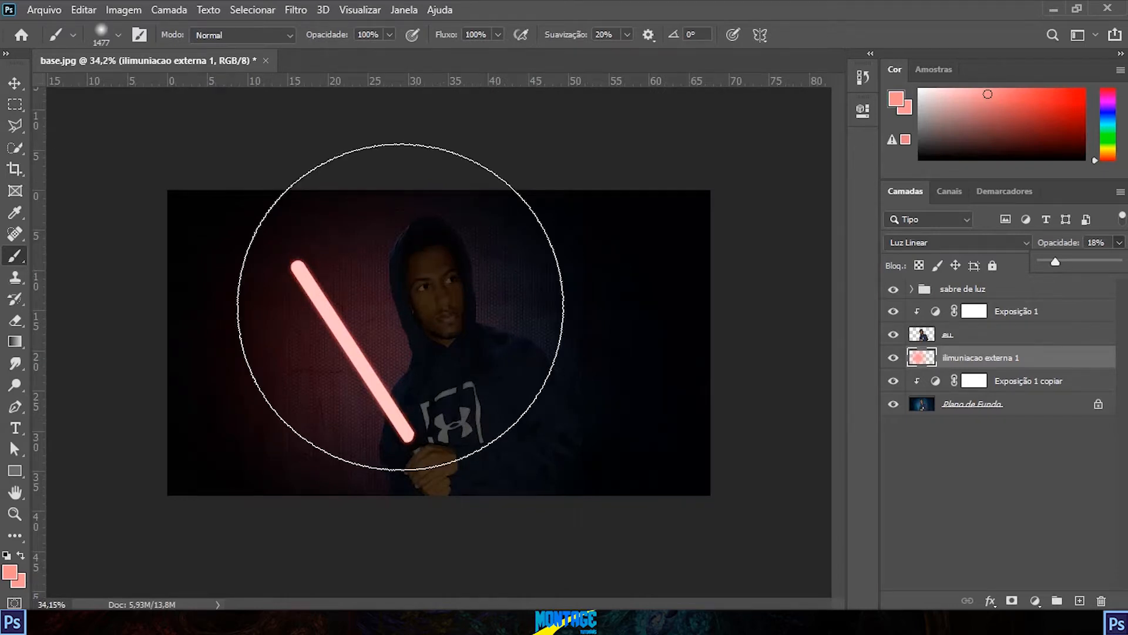
scroll(436, 344, "up", 3)
scroll(436, 344, "down", 2)
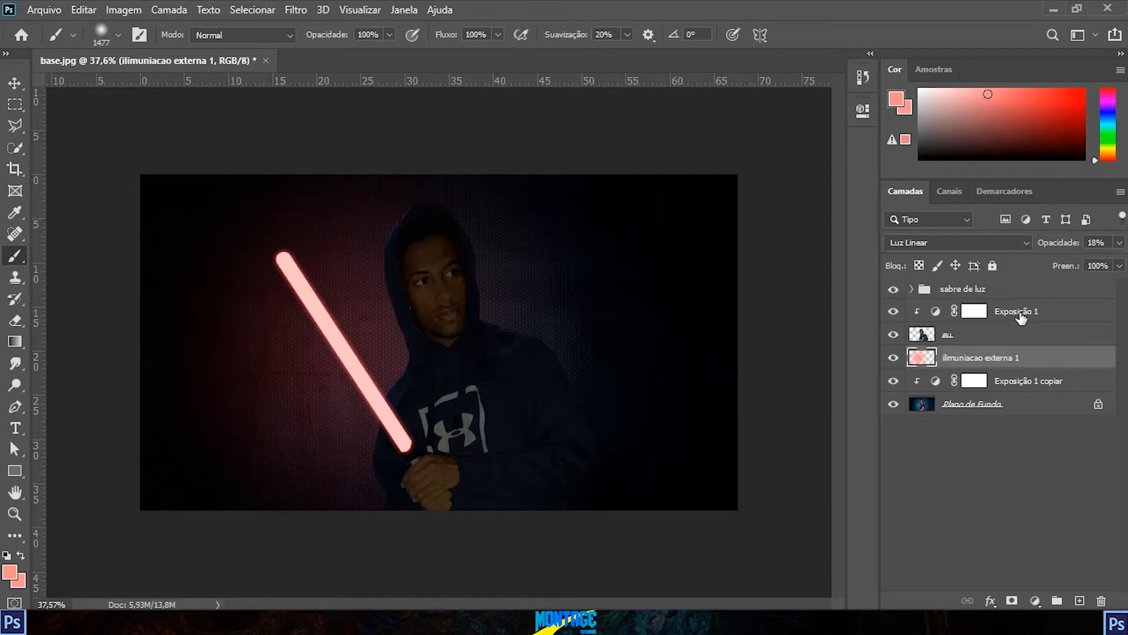
Step: Add a layer named "iluminção personagem 1" above the "Exposição 1" adjustment layer and make it a clipping mask
left_click(1021, 317)
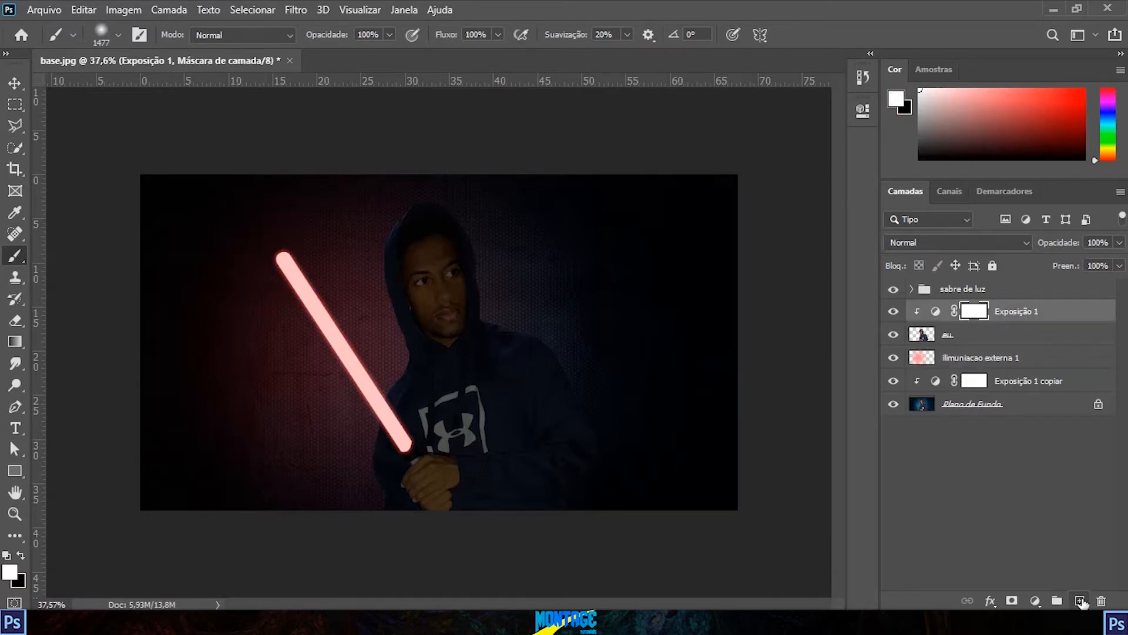
left_click(1082, 601)
double_click(963, 310)
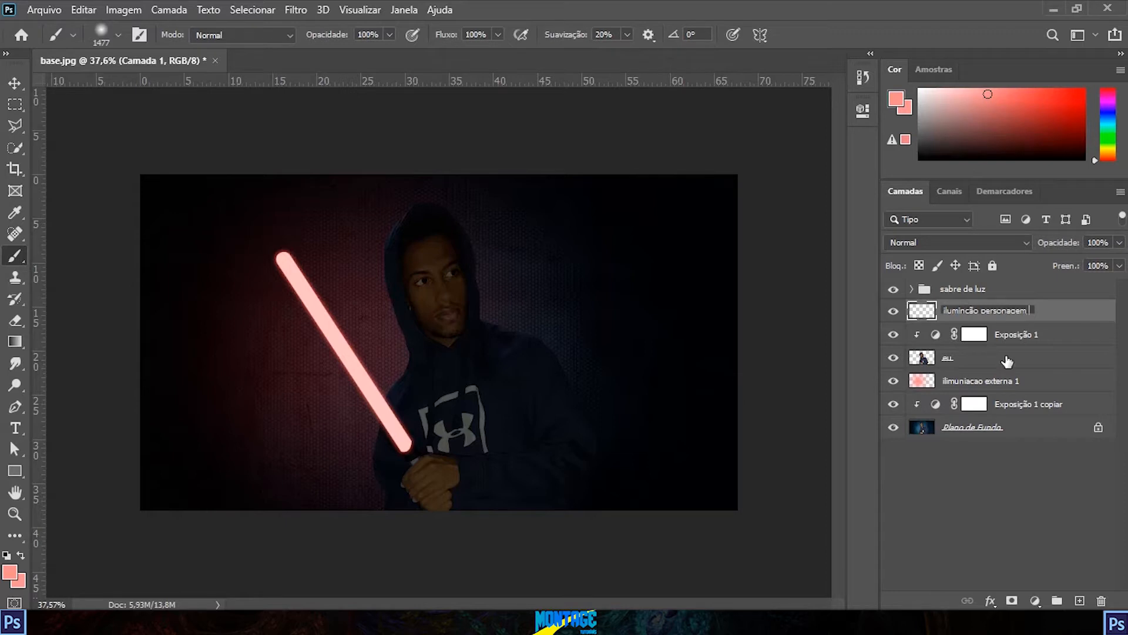
left_click(1017, 481)
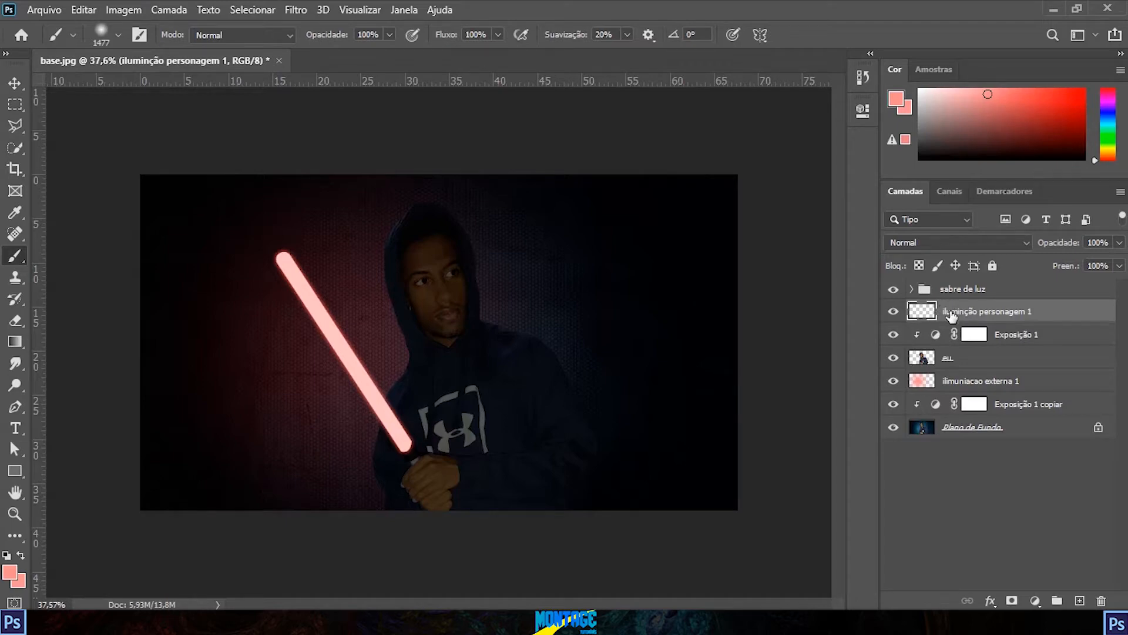
right_click(952, 316)
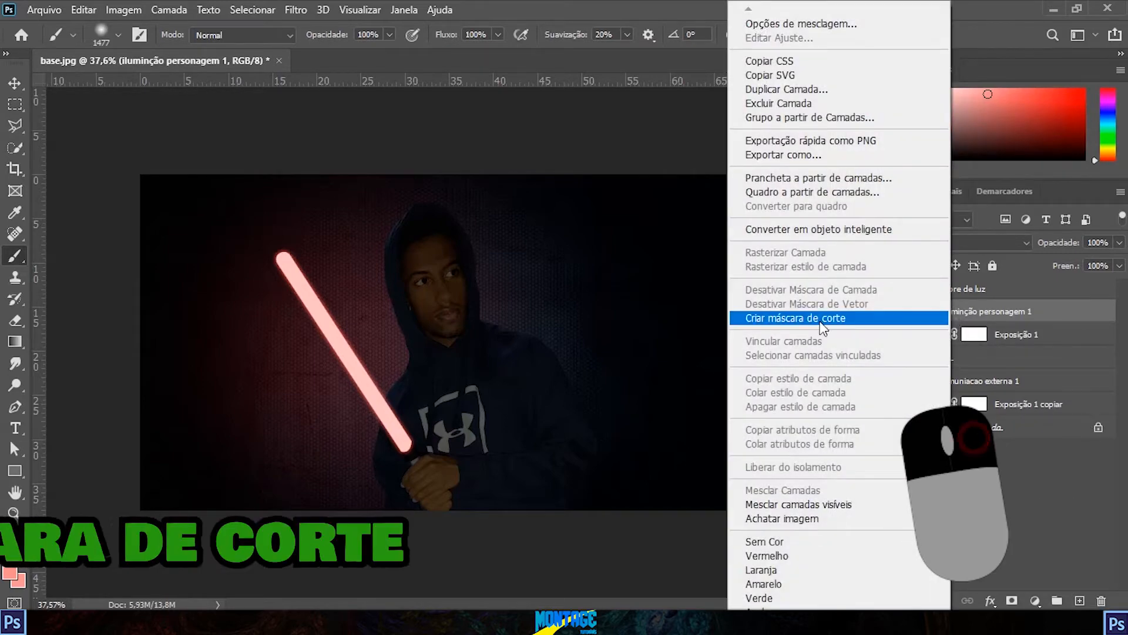
left_click(881, 318)
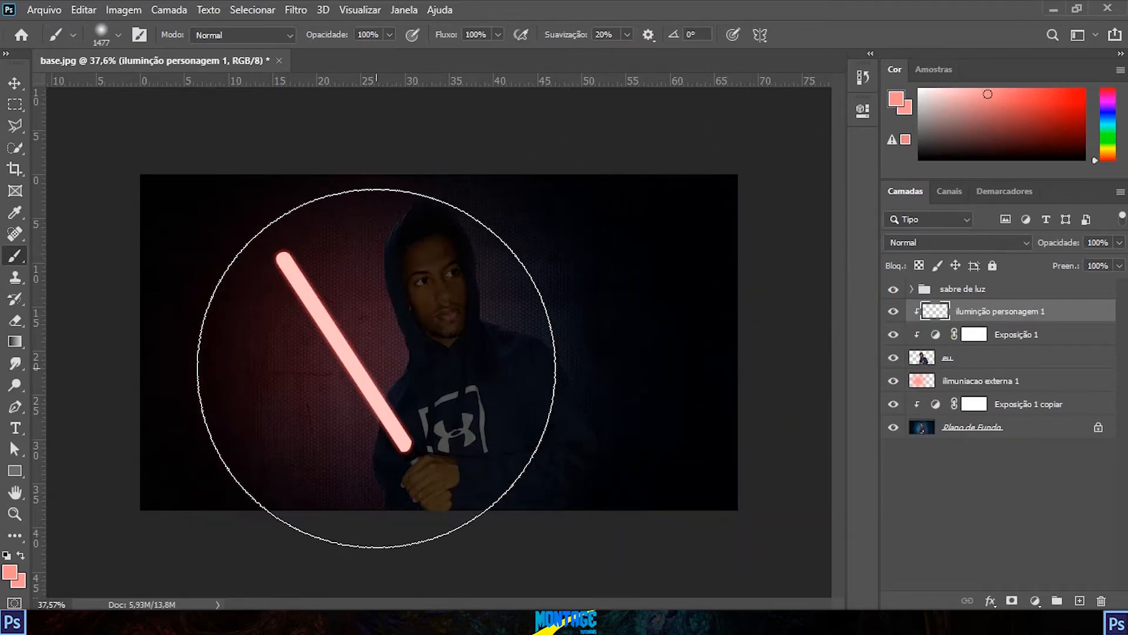
mouse_move(319, 335)
left_mouse_down()
mouse_move(325, 305)
mouse_move(401, 342)
mouse_move(286, 322)
mouse_move(327, 298)
left_mouse_up()
key("ctrl+z")
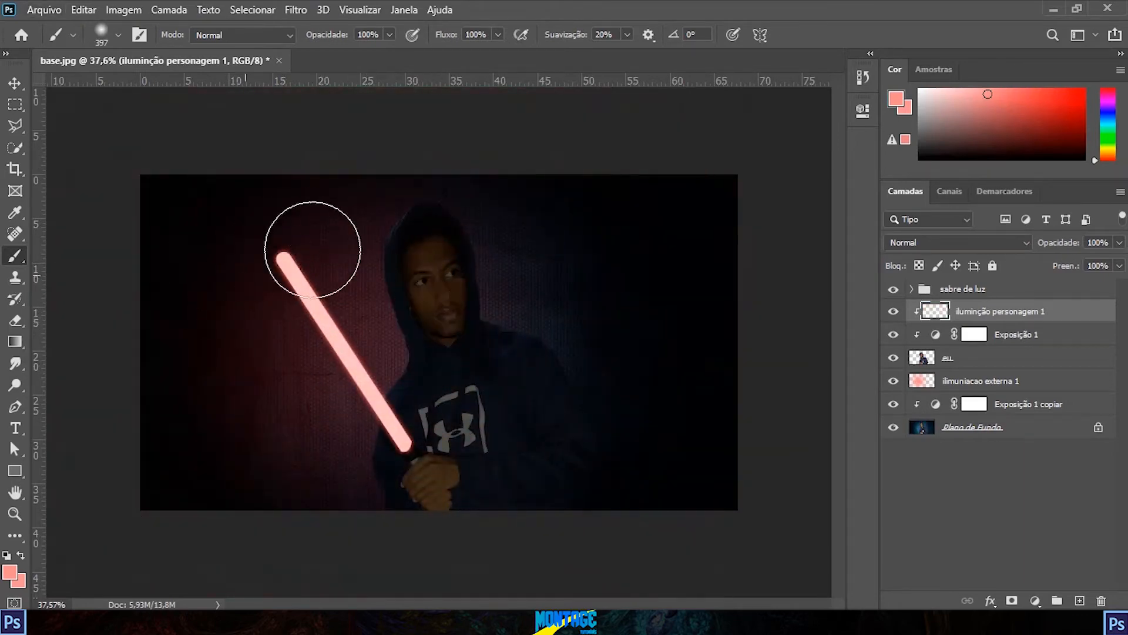
mouse_move(423, 322)
left_mouse_down()
mouse_move(428, 398)
mouse_move(425, 471)
mouse_move(379, 471)
mouse_move(496, 429)
mouse_move(549, 448)
mouse_move(572, 495)
mouse_move(419, 384)
mouse_move(497, 295)
mouse_move(437, 253)
left_mouse_up()
key("ctrl+z")
Step: Paint a single light-red glow over the lightsaber and the character with a soft round brush of about 1802 px
mouse_move(404, 327)
left_mouse_down()
mouse_move(485, 316)
mouse_move(585, 335)
mouse_move(606, 327)
left_mouse_up()
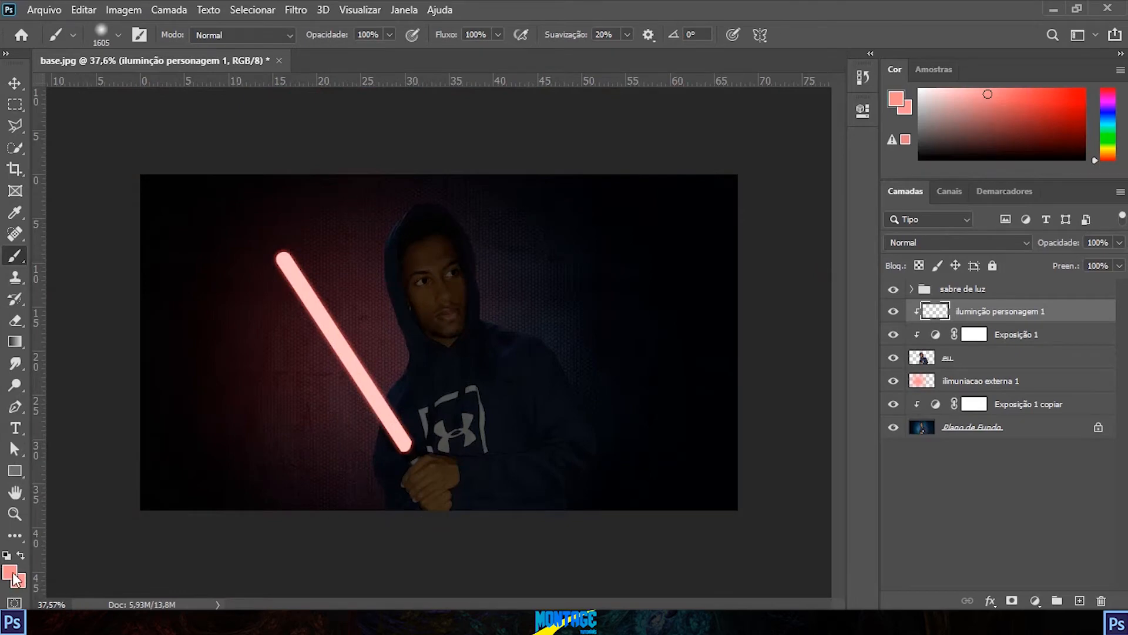
left_click_drag(444, 353, 465, 355)
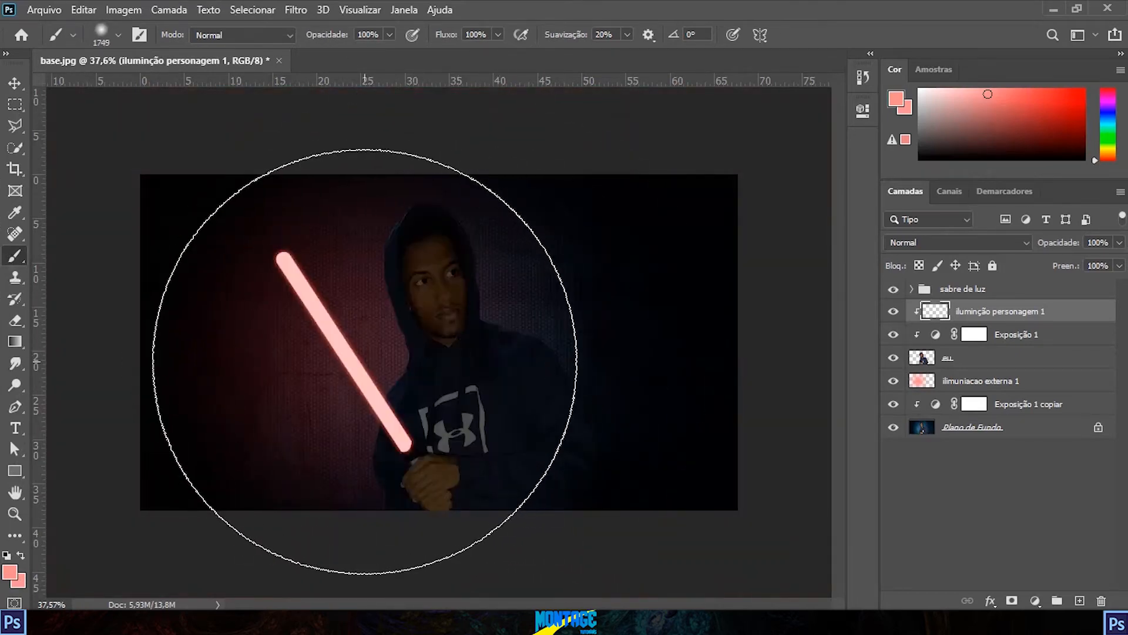
left_click_drag(358, 361, 301, 364)
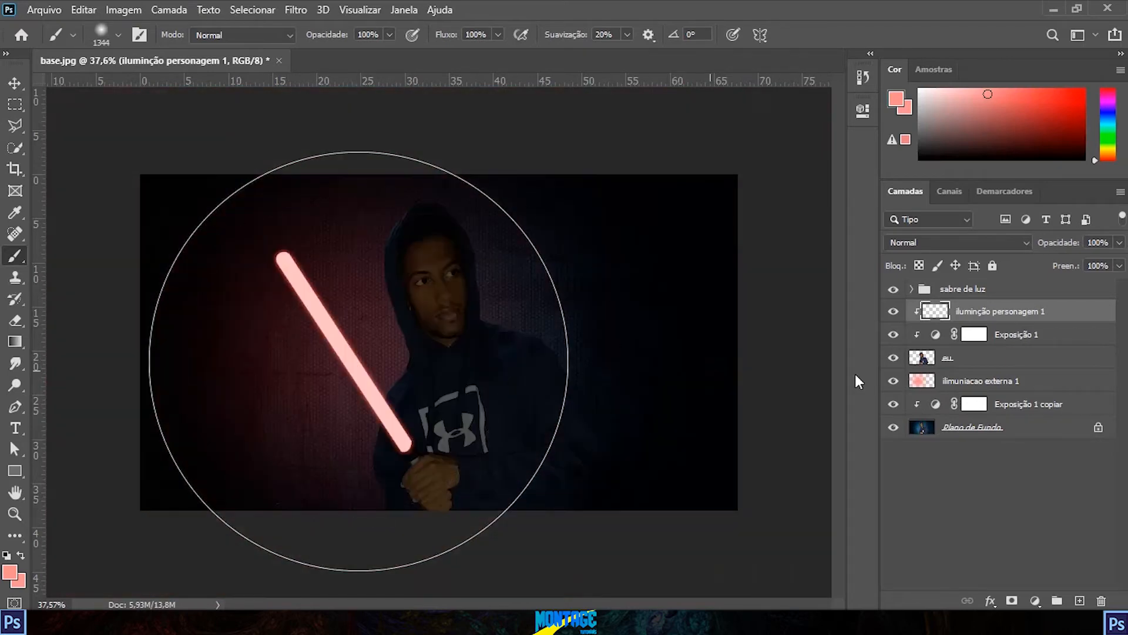
mouse_move(358, 362)
left_mouse_down()
mouse_move(342, 360)
mouse_move(375, 344)
left_mouse_up()
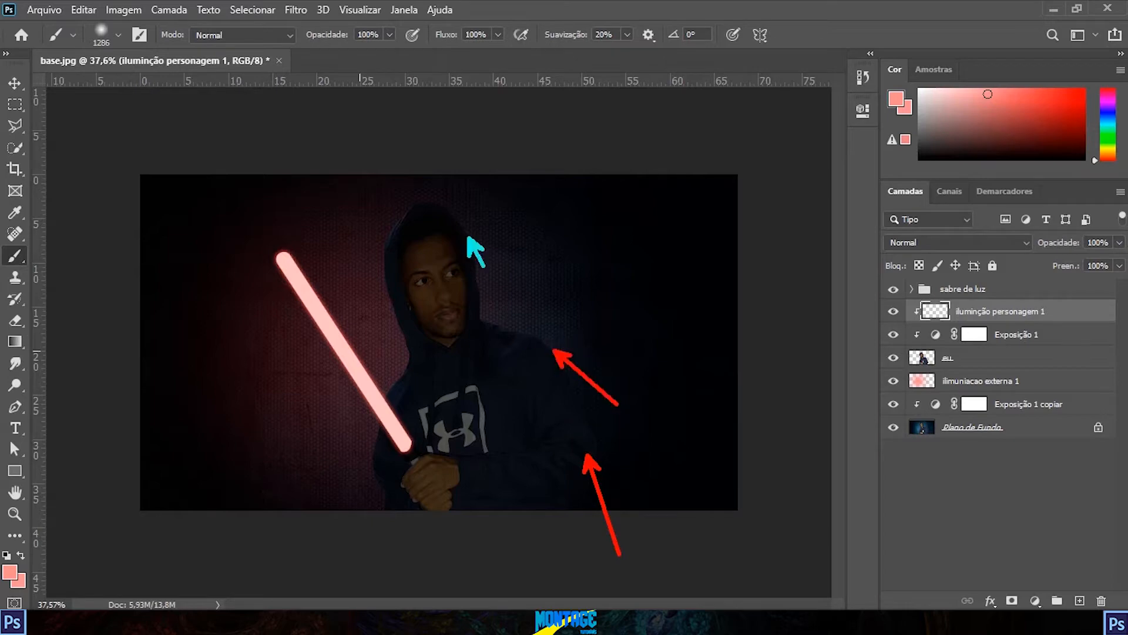
mouse_move(352, 352)
left_mouse_down()
mouse_move(400, 357)
mouse_move(366, 370)
mouse_move(388, 370)
left_mouse_up()
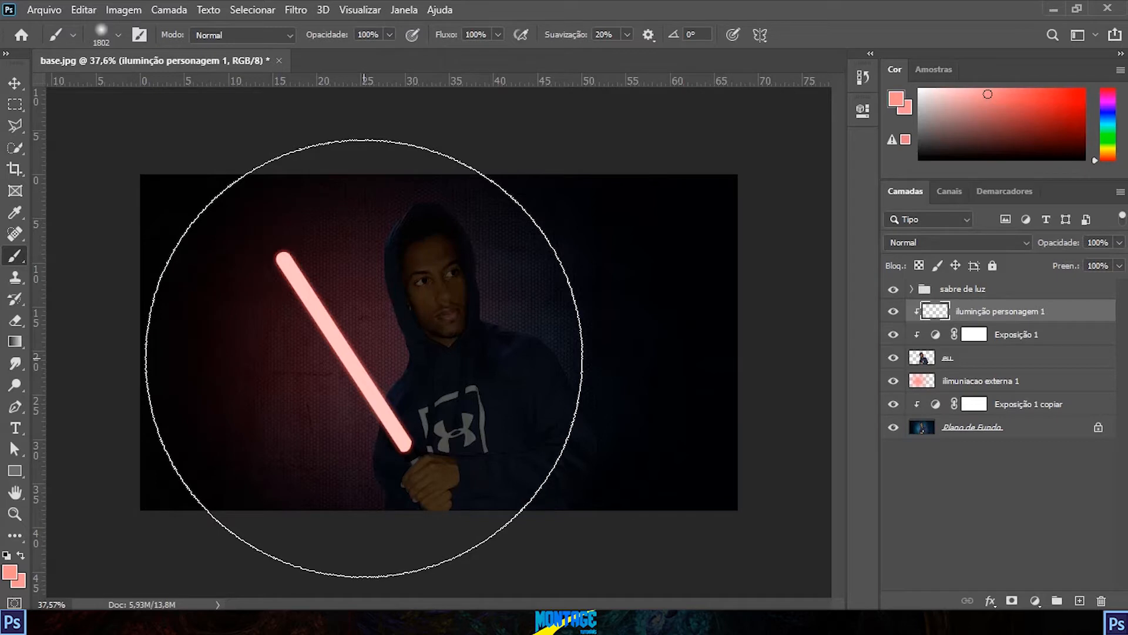
left_click(364, 358)
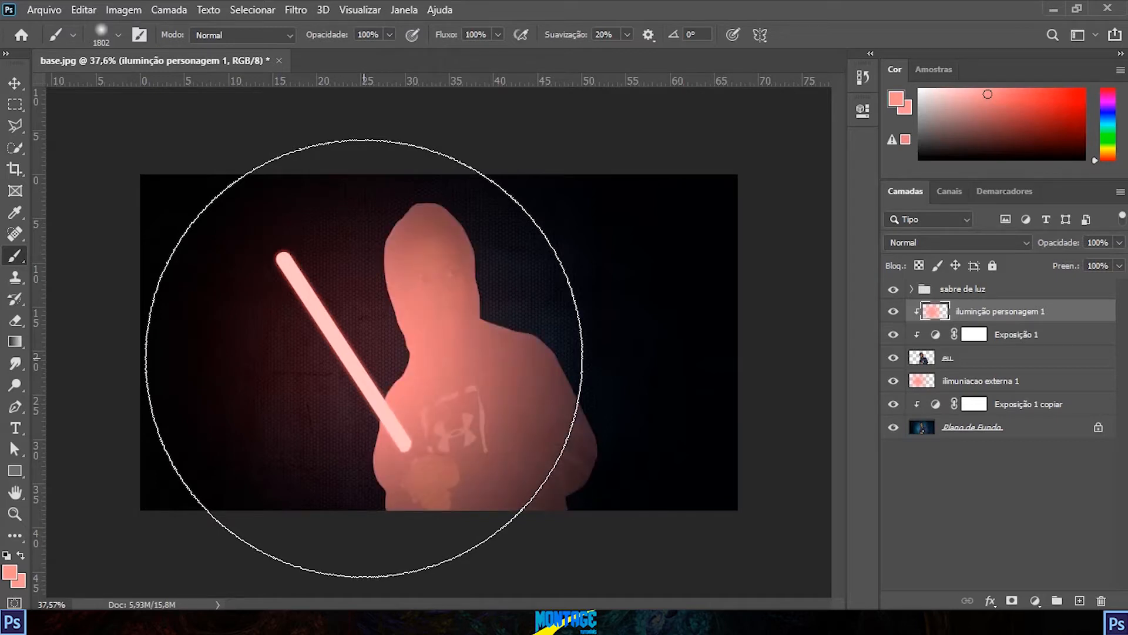
Step: Strengthen the light-red glow on the character beside the lightsaber using a smaller brush of about 1280 px
left_click_drag(364, 358, 252, 344)
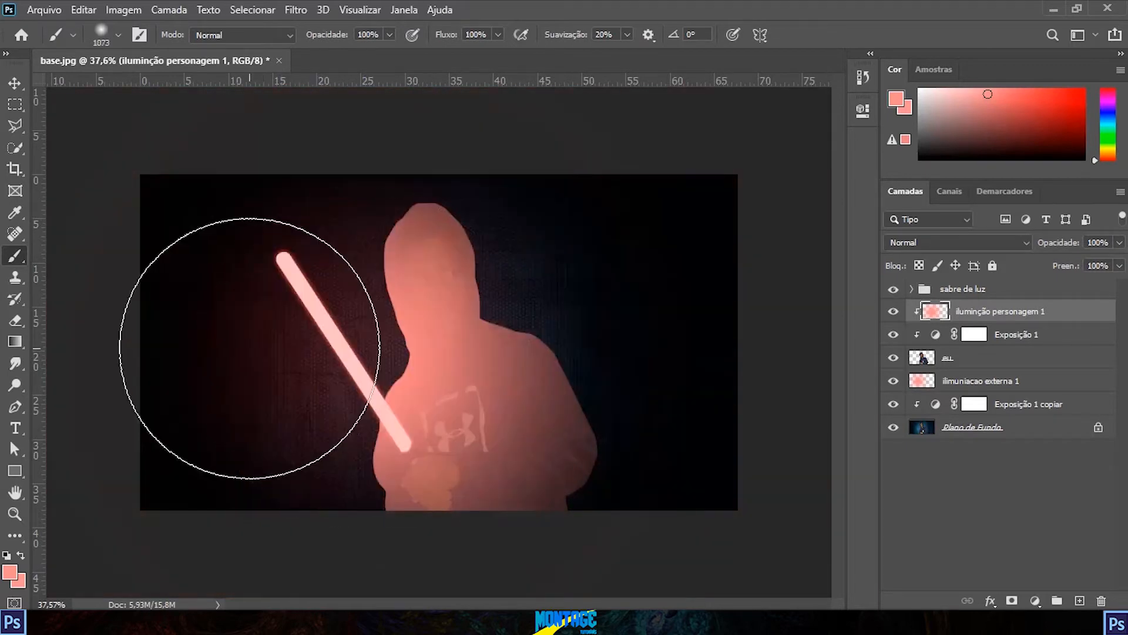
left_click_drag(325, 366, 370, 358)
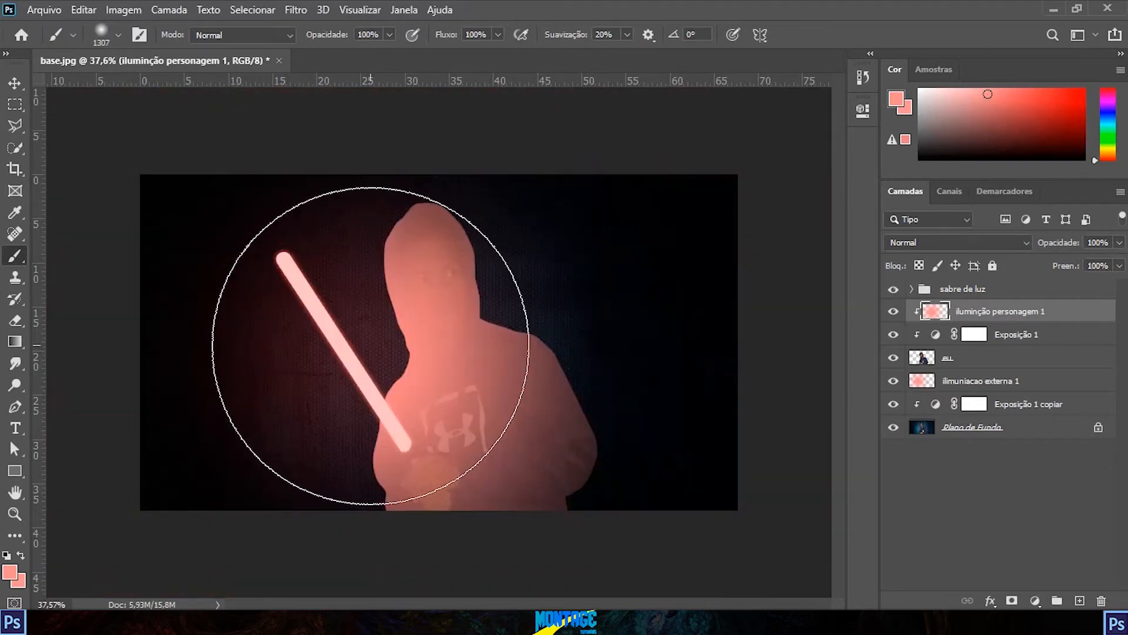
left_click(359, 353)
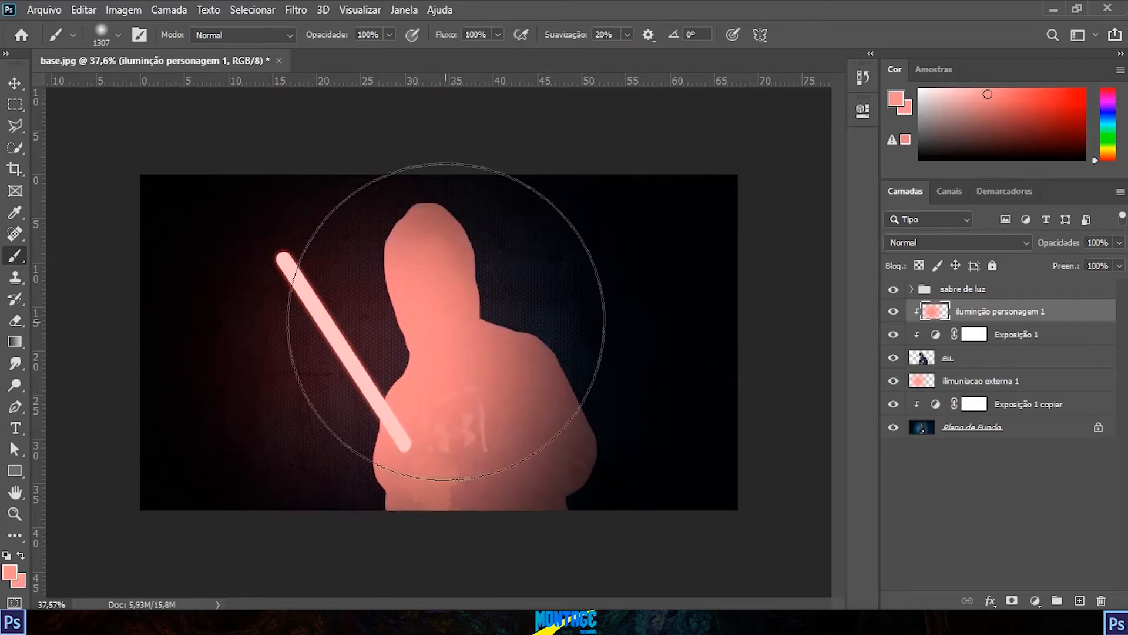
key("ctrl+z")
left_click_drag(346, 348, 341, 348)
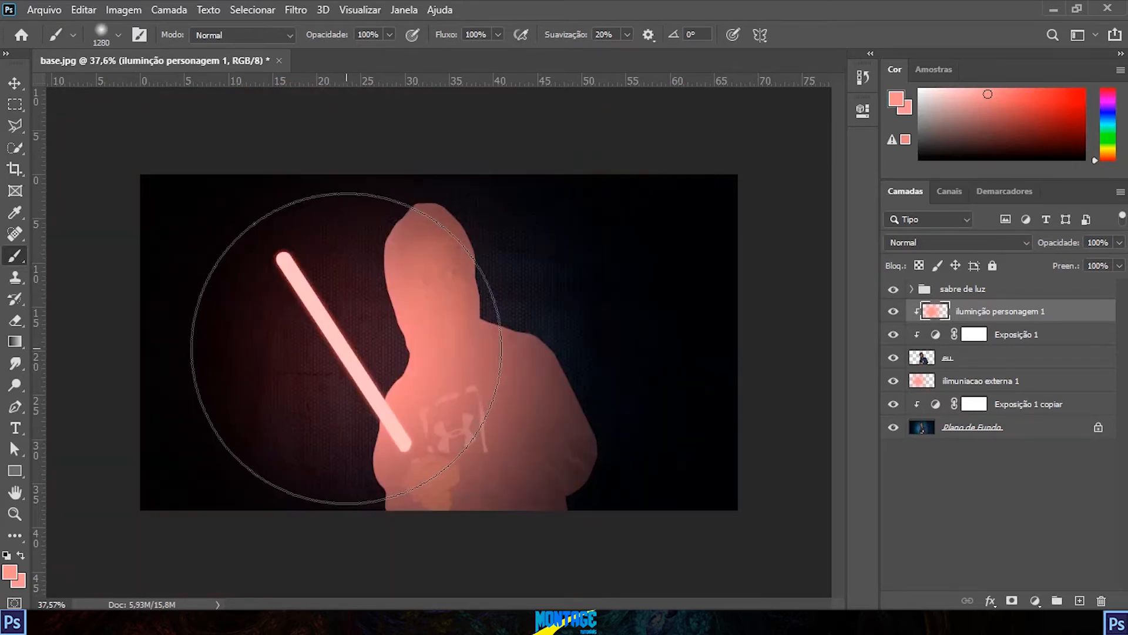
left_click(343, 348)
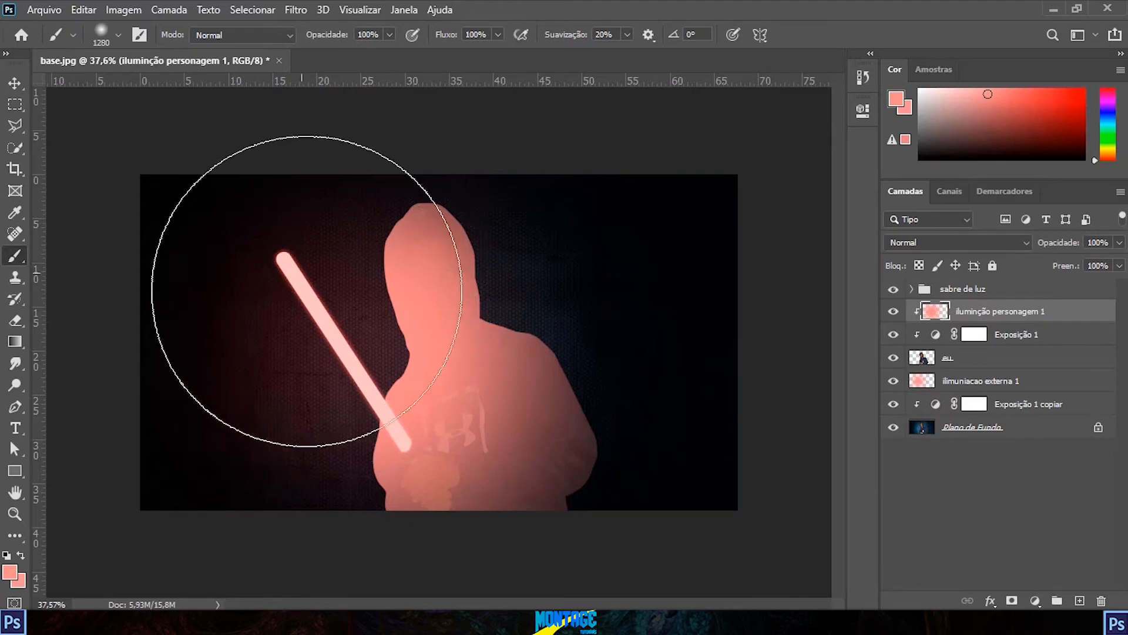
mouse_move(436, 214)
left_mouse_down()
mouse_move(403, 248)
mouse_move(448, 337)
mouse_move(421, 407)
mouse_move(451, 513)
left_mouse_up()
mouse_move(534, 354)
left_mouse_down()
mouse_move(573, 381)
mouse_move(579, 466)
mouse_move(545, 532)
left_mouse_up()
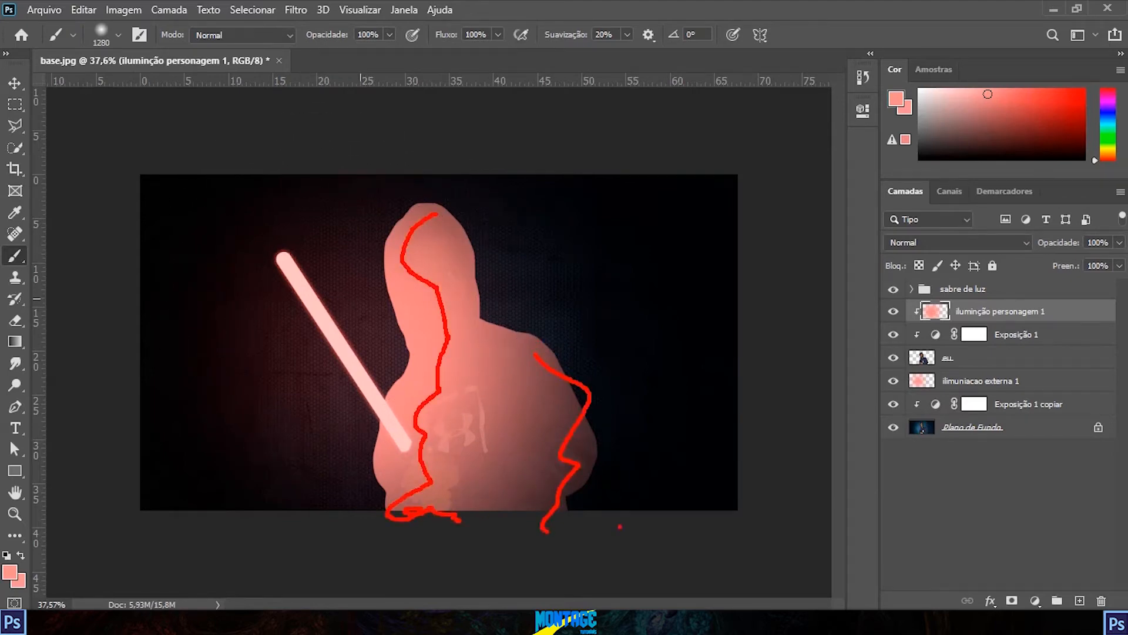
key("Escape")
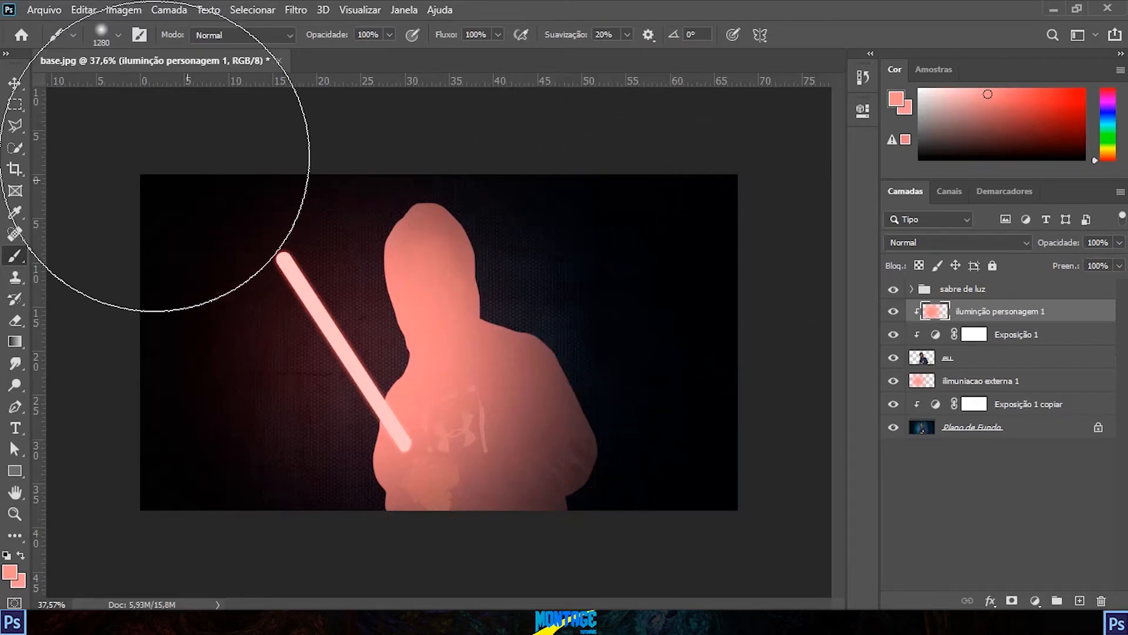
Step: Set the "iluminção personagem 1" layer to the Luz Brilhante blend mode
left_click(15, 85)
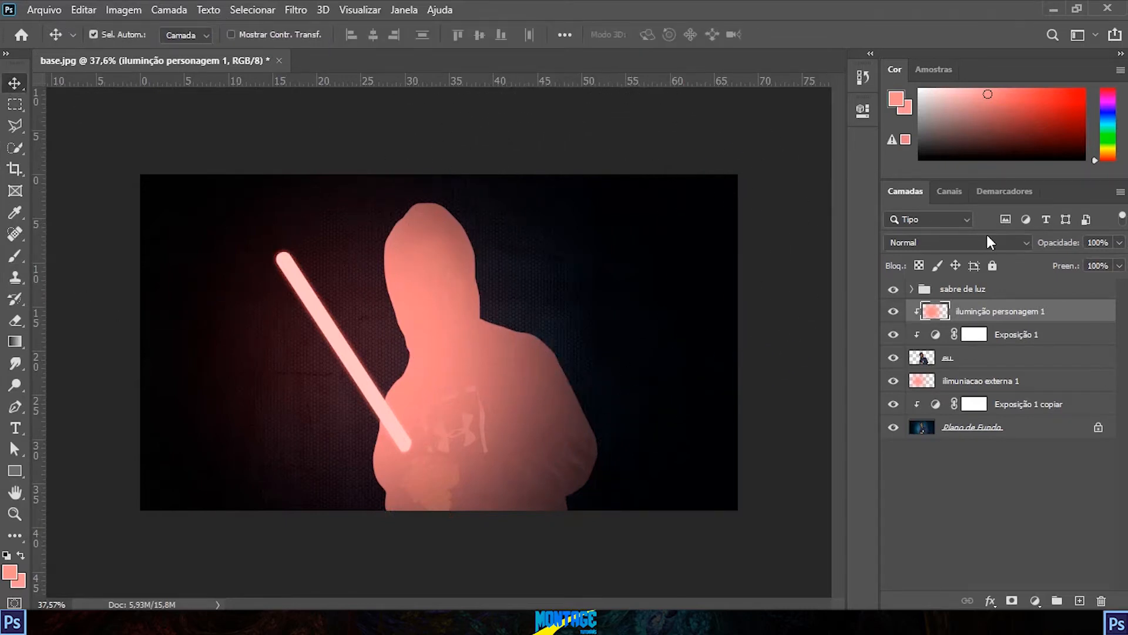
mouse_move(872, 221)
left_mouse_down()
mouse_move(988, 260)
mouse_move(1051, 264)
left_mouse_up()
key("Escape")
left_click(938, 245)
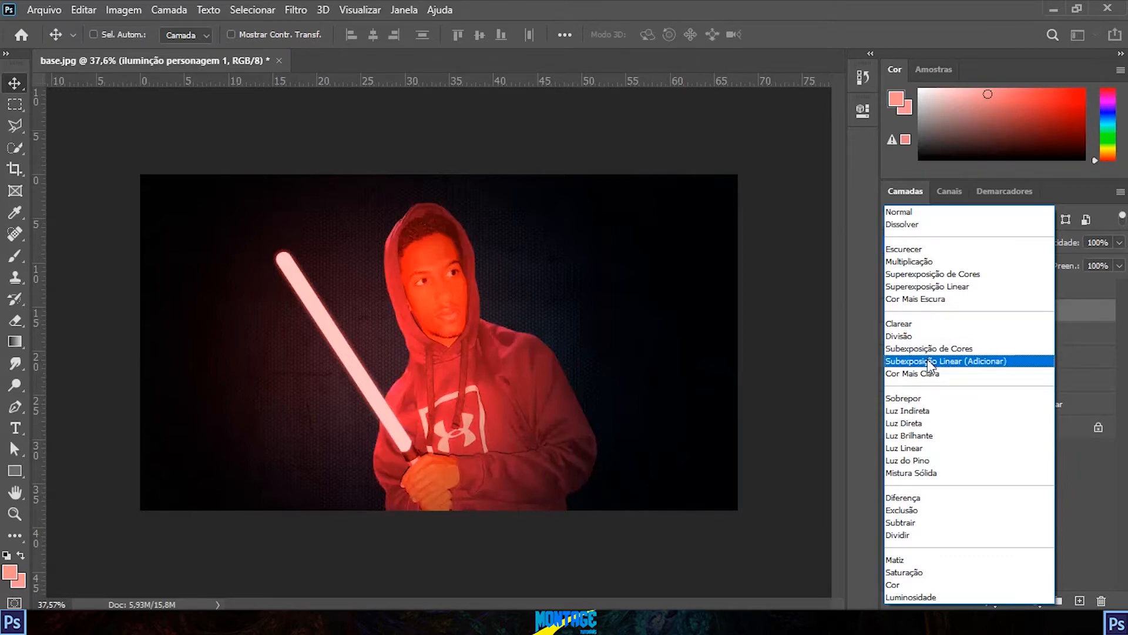
left_click(941, 444)
left_click(969, 246)
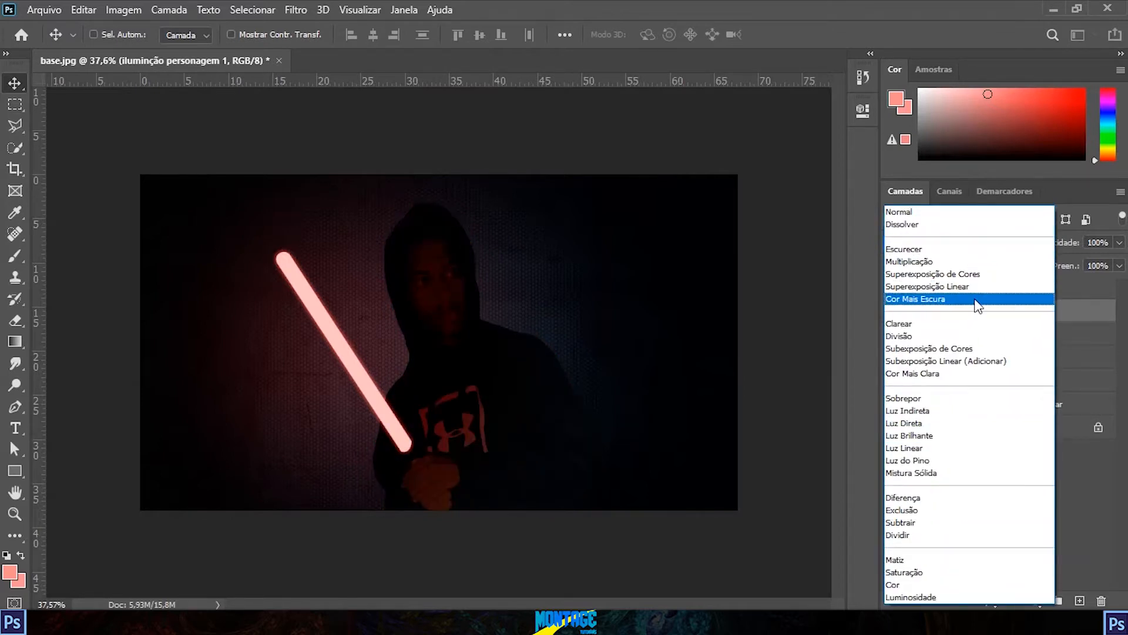
left_click(950, 441)
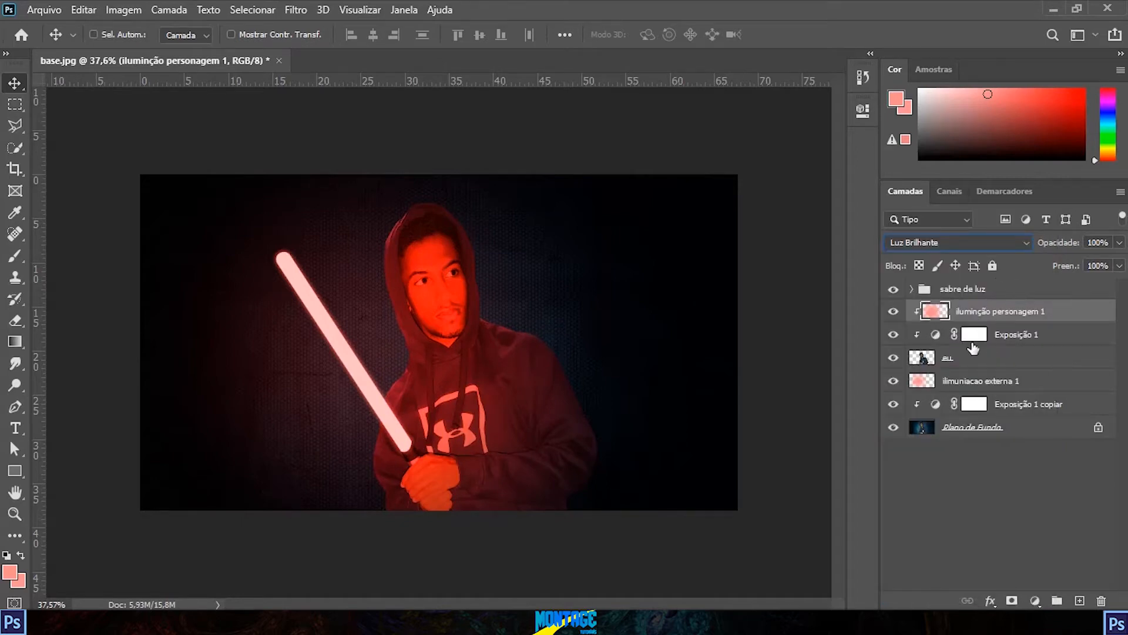
Step: Lower the opacity of the "iluminção personagem 1" layer to 43%
left_click(1119, 243)
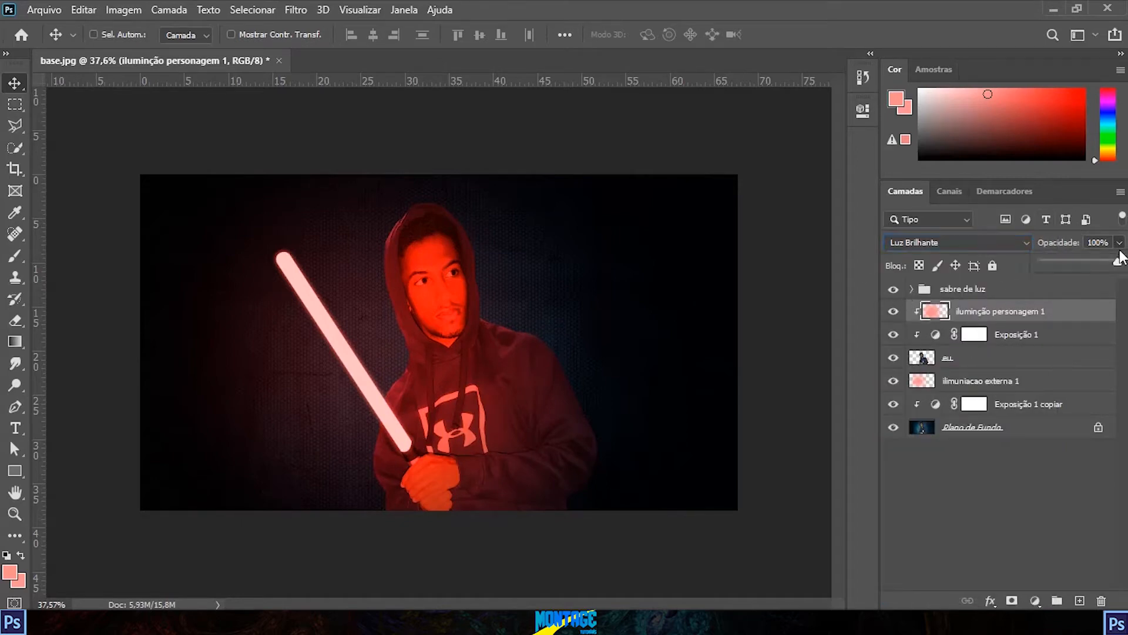
left_click_drag(1109, 262, 1059, 264)
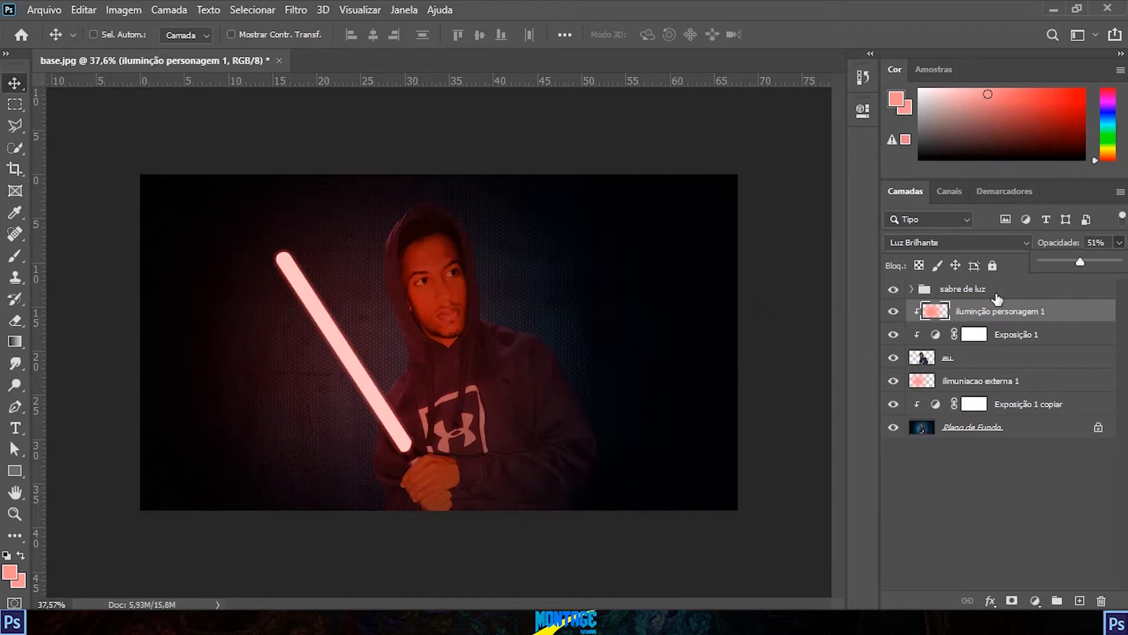
scroll(564, 341, "down", 3)
scroll(464, 362, "up", 5)
left_click_drag(1080, 262, 1074, 263)
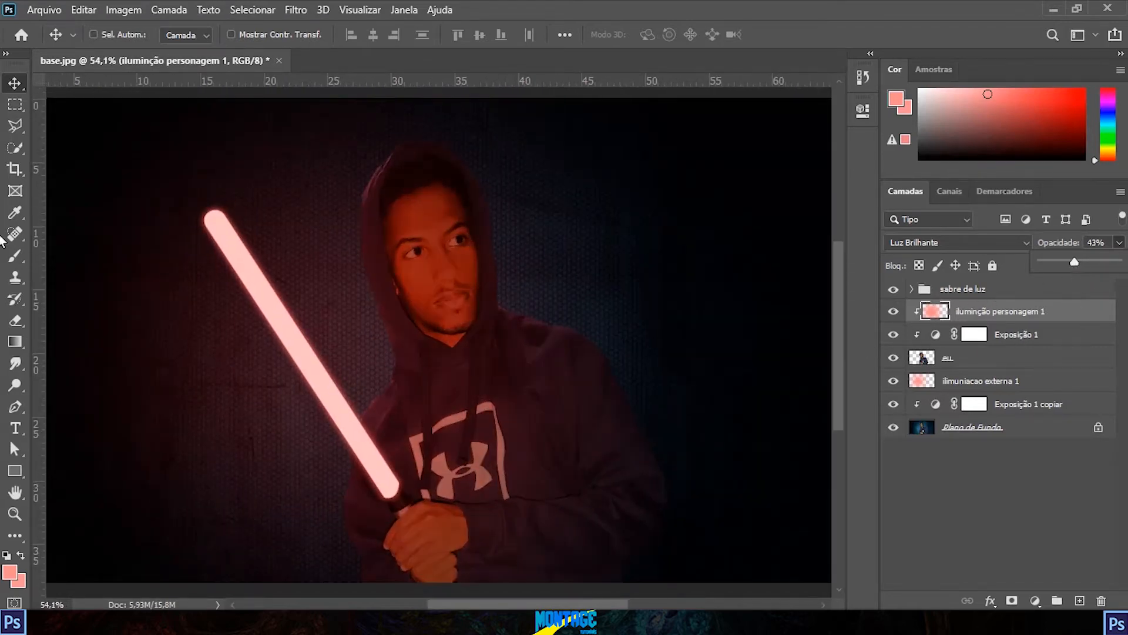
left_click(1119, 243)
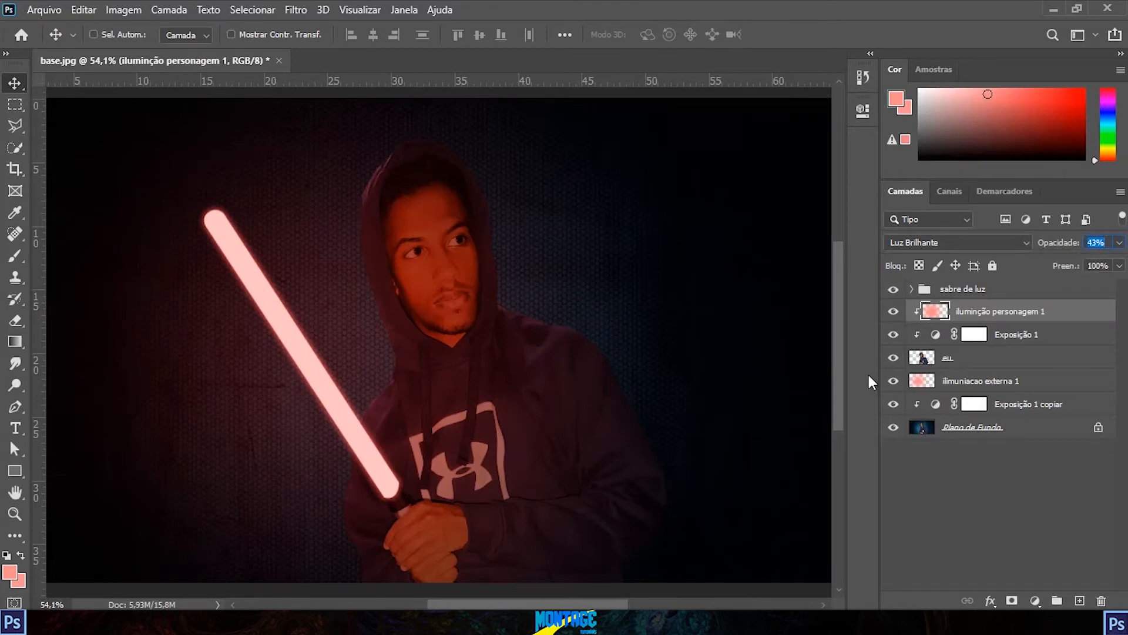
scroll(488, 355, "down", 2)
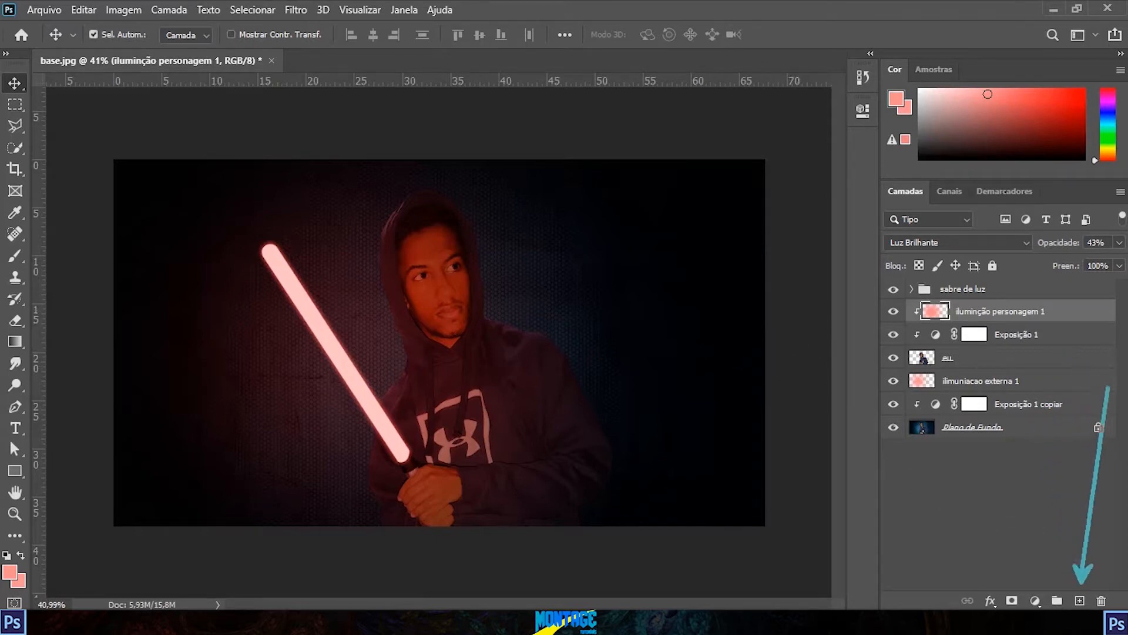
Step: Add a layer named "iluminação persongem 2" above "iluminção personagem 1" and make it a clipping mask
left_click(1079, 600)
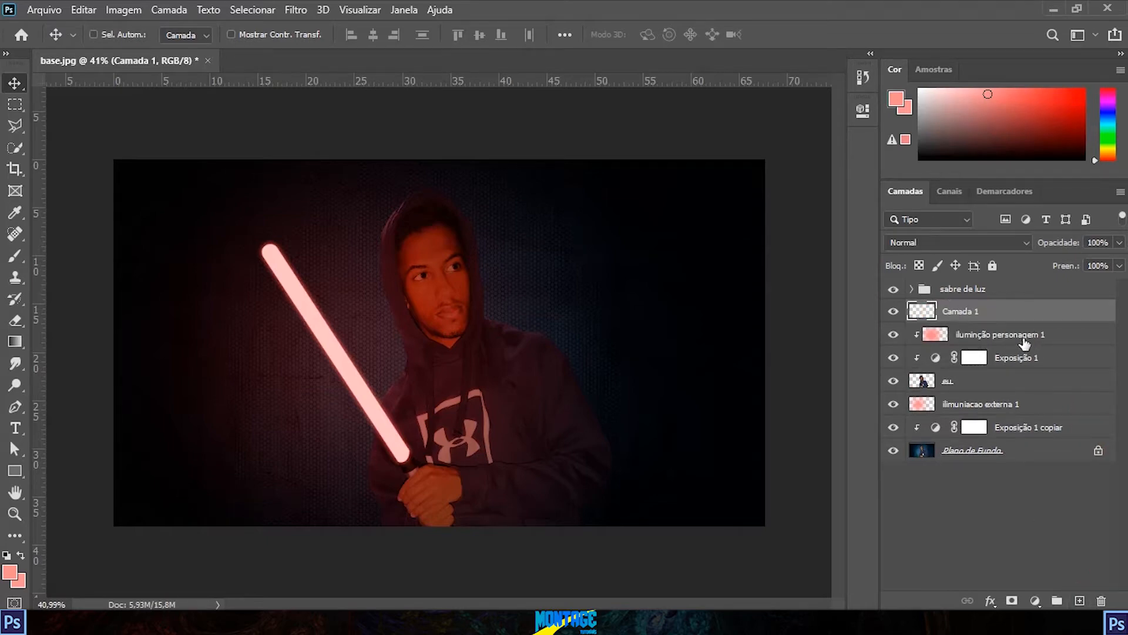
left_click_drag(976, 339, 950, 314)
left_click(961, 320, "alt")
double_click(979, 314)
type("ilumina")
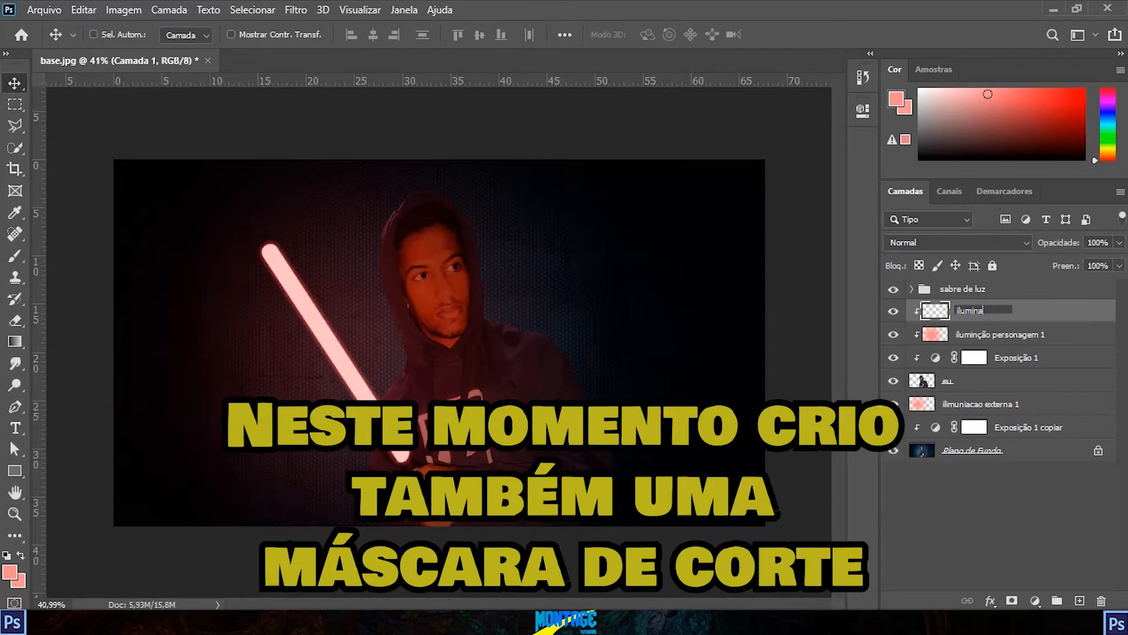
type("ção personagem 2")
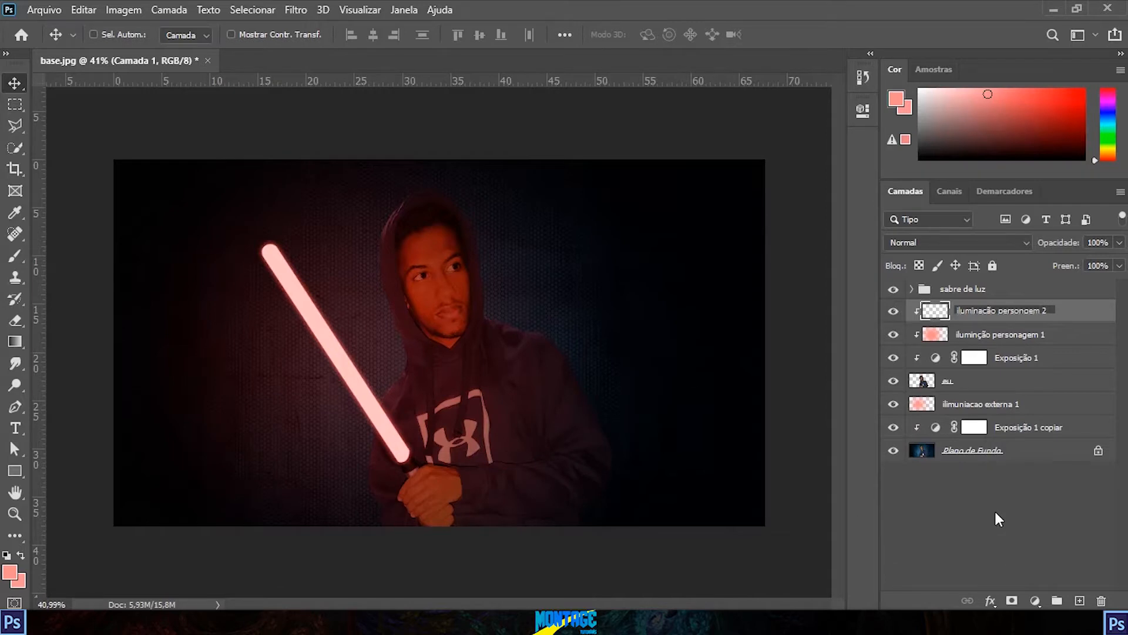
left_click(999, 518)
left_click(1012, 321)
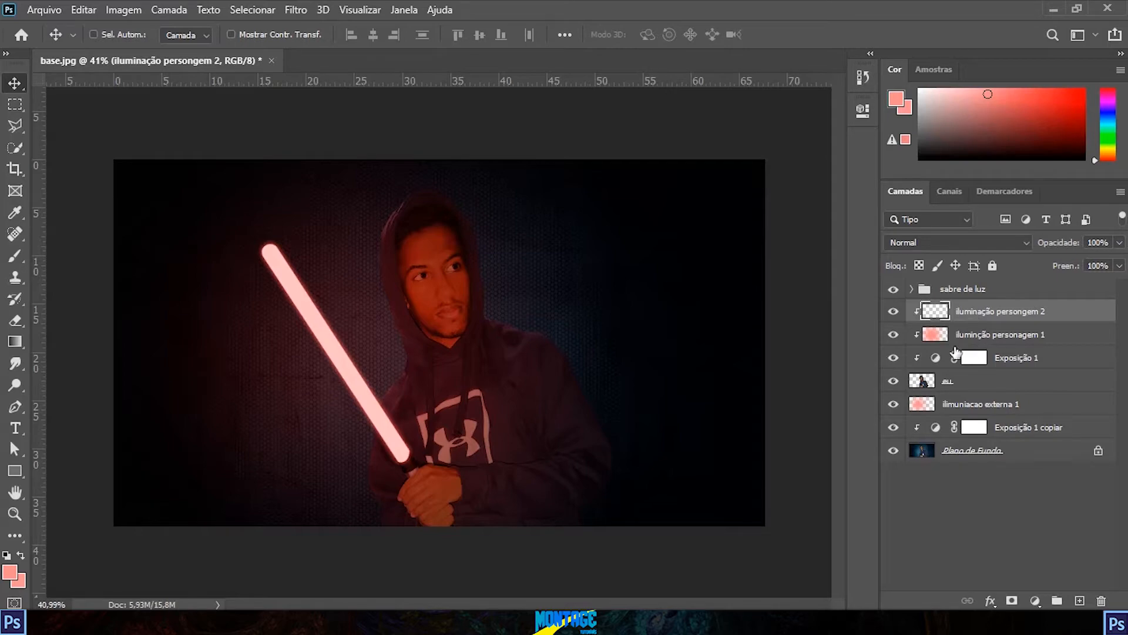
Step: Set the foreground colour to white and give the "iluminação persongem 2" layer the Sobrepor blend mode
left_click(11, 571)
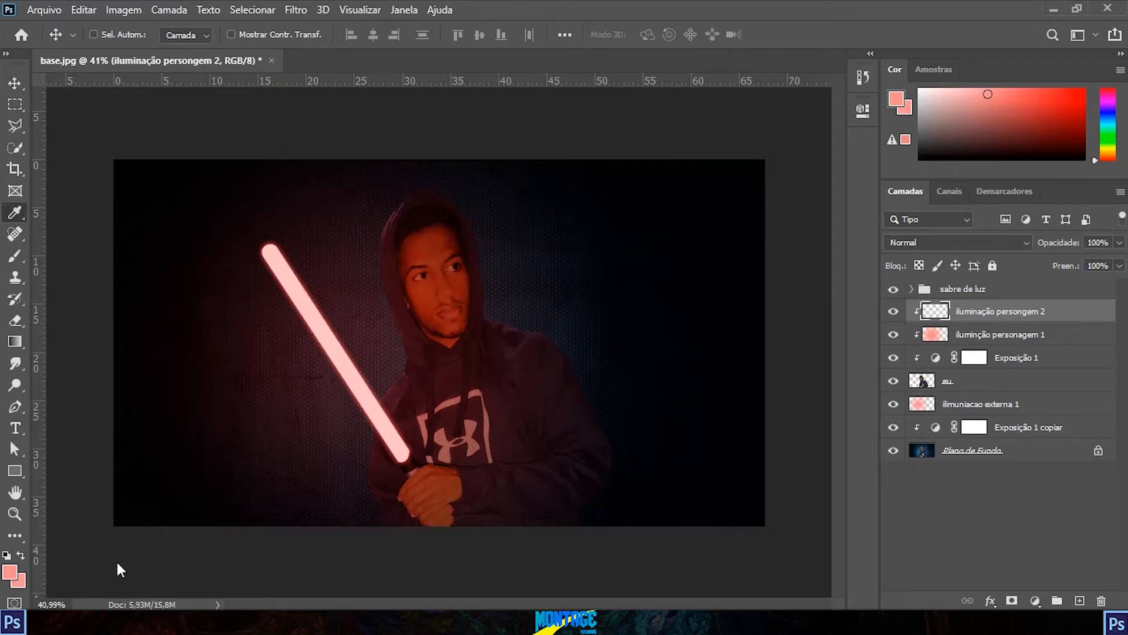
left_click_drag(703, 262, 411, 105)
left_click(909, 126)
key("v")
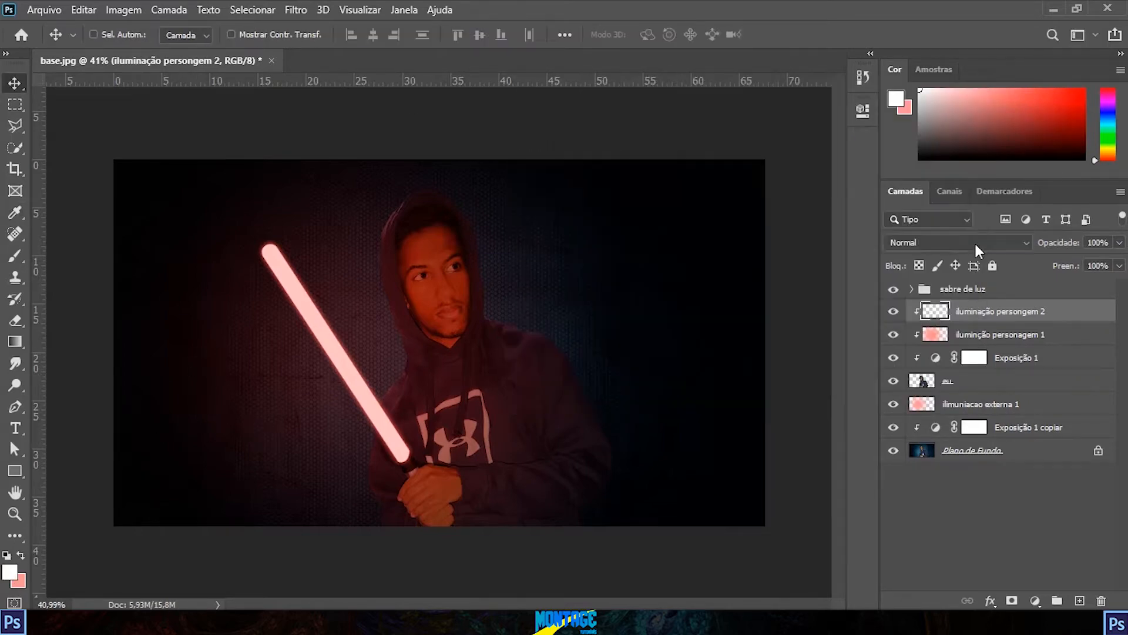
left_click(974, 242)
left_click(935, 399)
left_click_drag(273, 251, 402, 450)
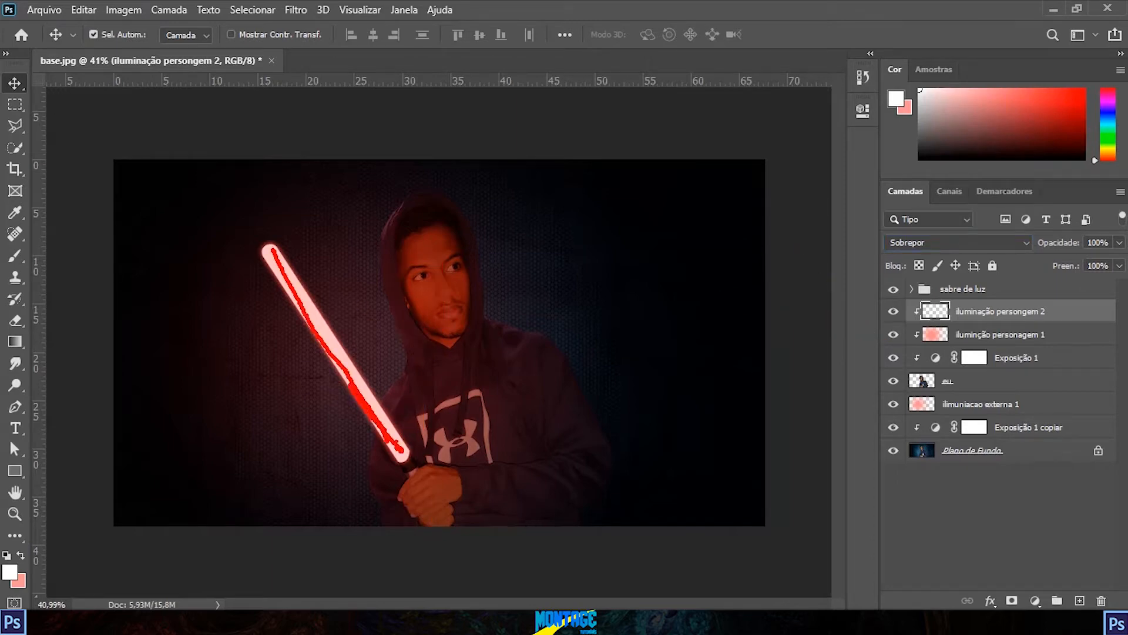
mouse_move(415, 203)
left_mouse_down()
mouse_move(391, 247)
mouse_move(411, 331)
mouse_move(390, 484)
mouse_move(418, 548)
mouse_move(402, 347)
left_mouse_up()
mouse_move(465, 262)
left_mouse_down()
mouse_move(601, 508)
mouse_move(640, 524)
left_mouse_up()
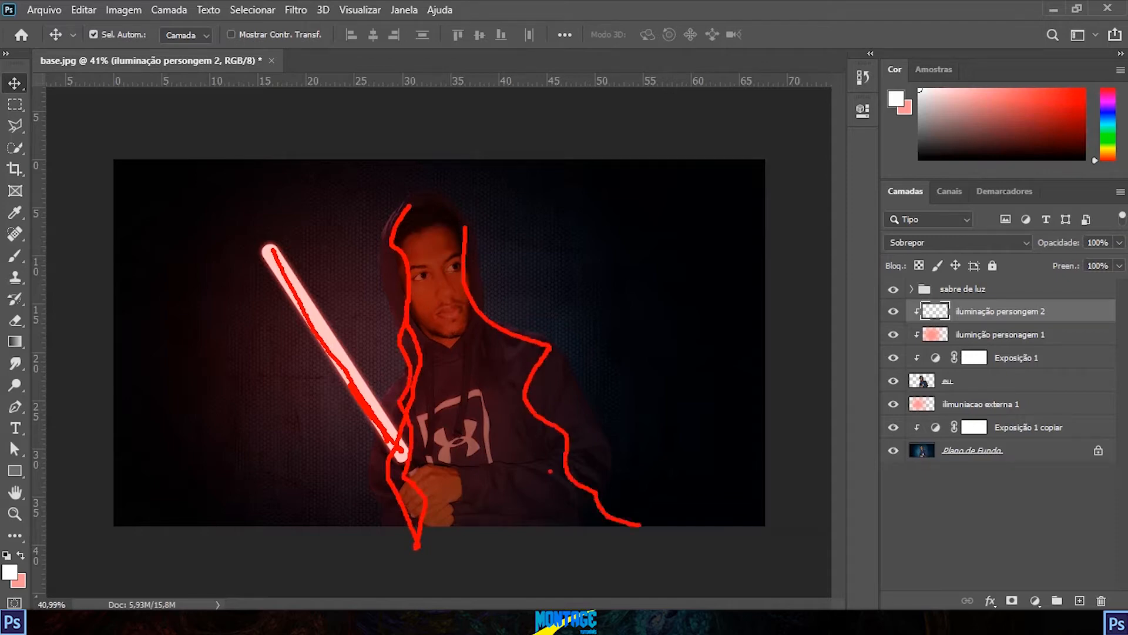
mouse_move(469, 257)
left_mouse_down()
mouse_move(478, 362)
mouse_move(565, 438)
mouse_move(533, 536)
left_mouse_up()
key("Escape")
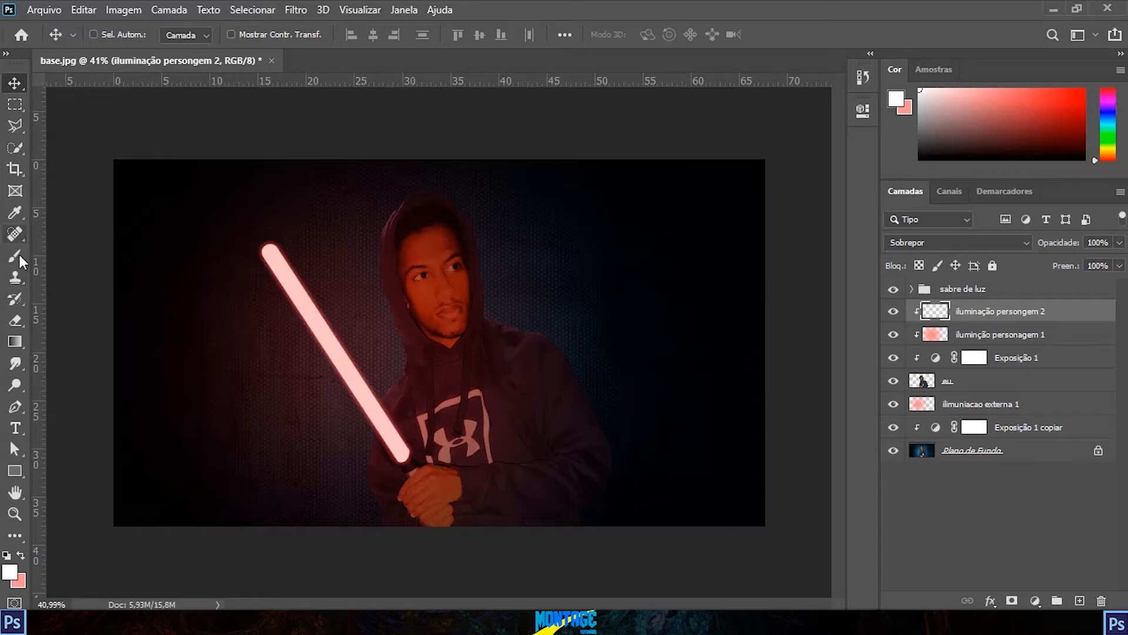
Step: Choose the Gradient tool with the "Do Primeiro Plano para Transparente" preset from the Básicos group
left_click(15, 341)
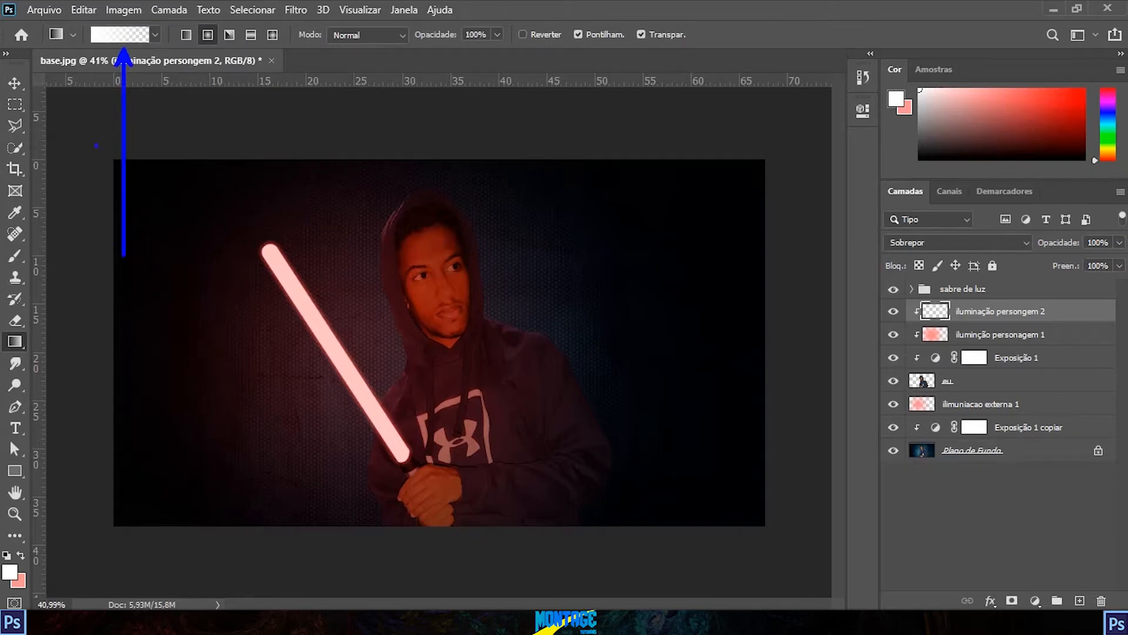
left_click(121, 35)
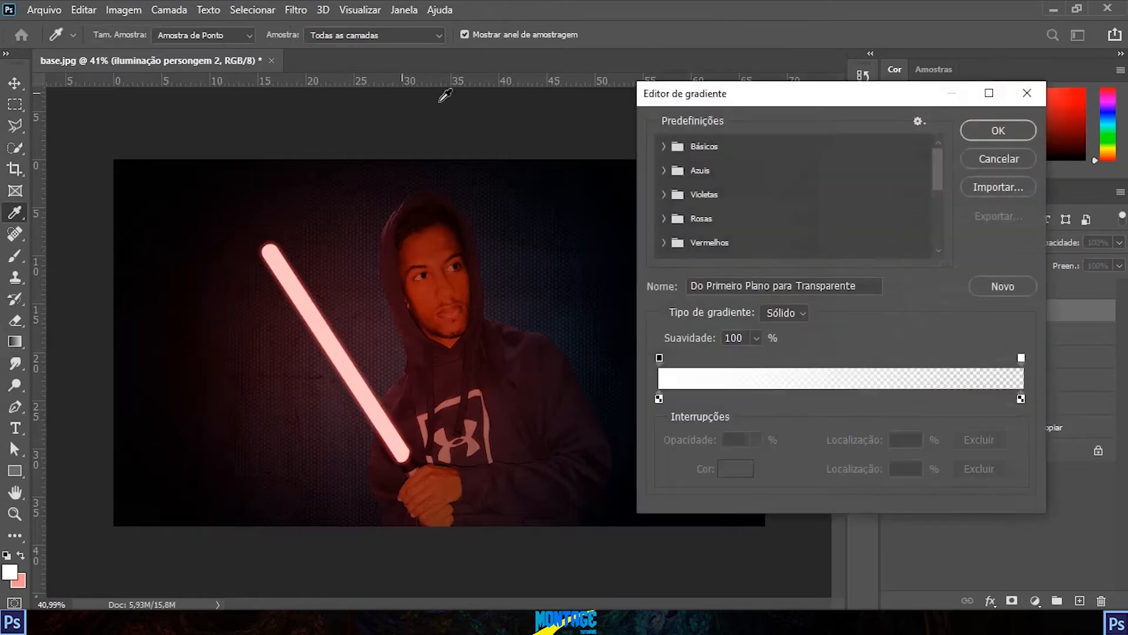
left_click(664, 148)
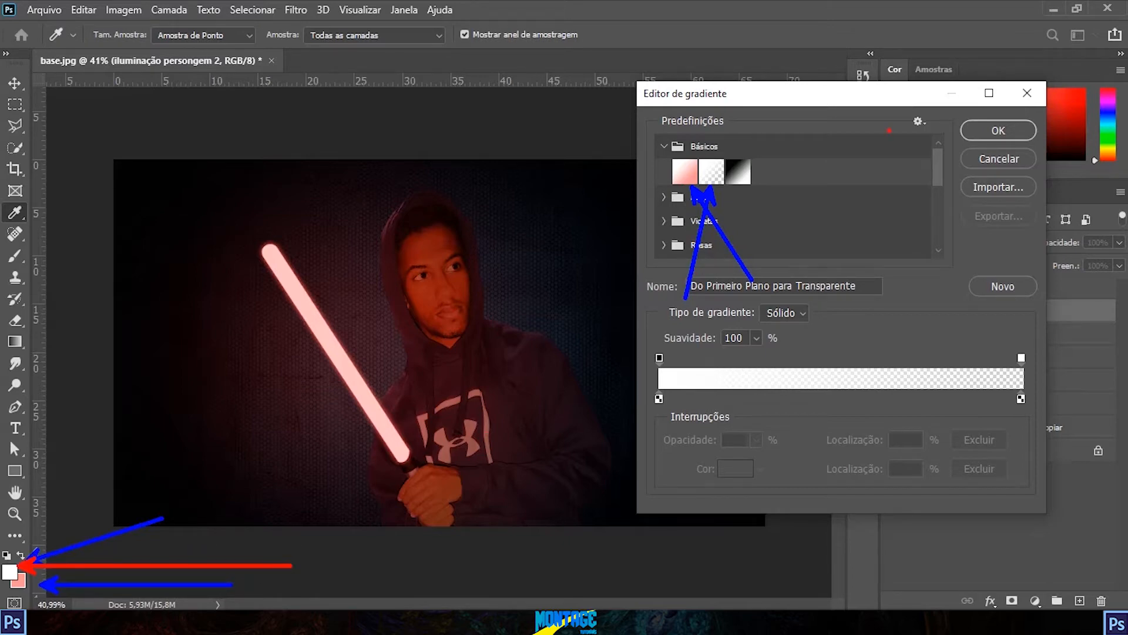
left_click(712, 172)
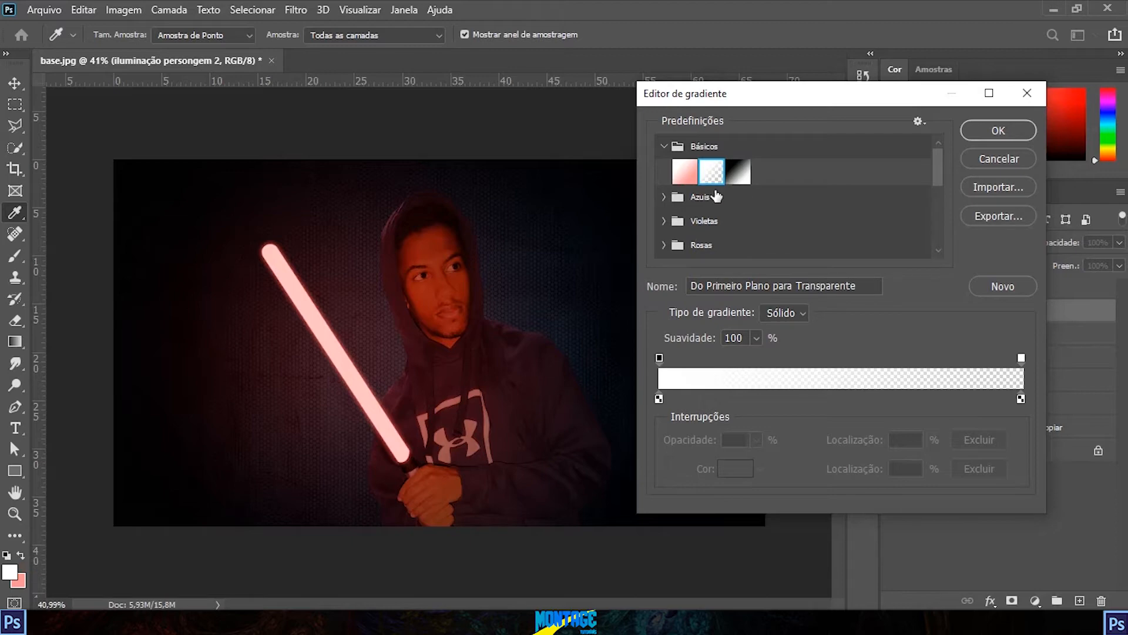
left_click(998, 130)
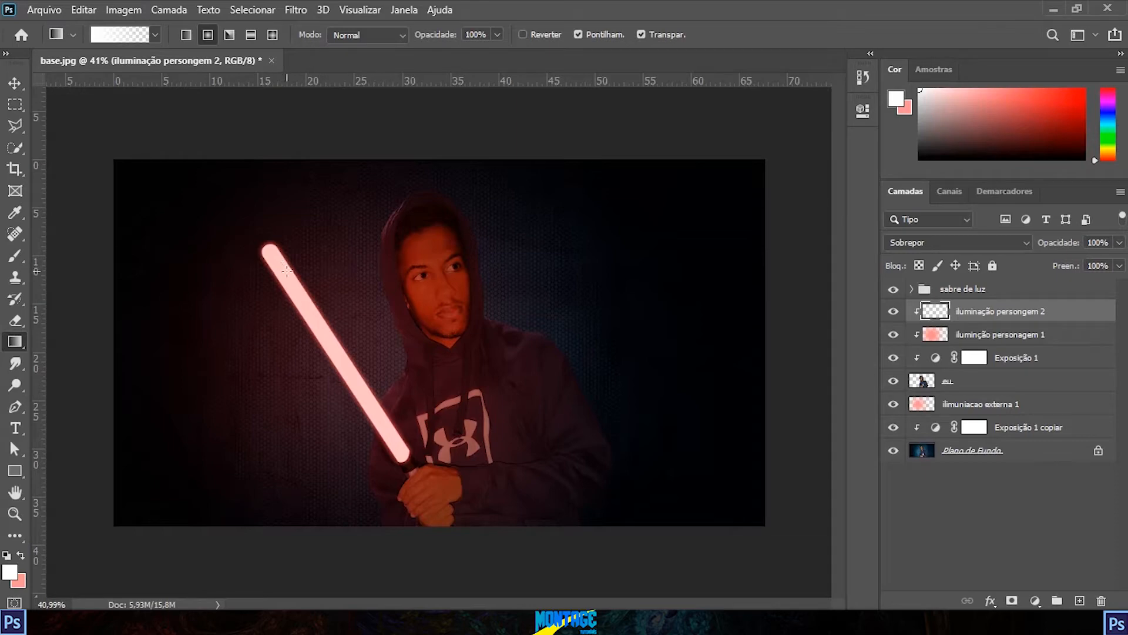
Step: Draw white radial gradients over the character's face, torso and hands on the "iluminação persongem 2" layer
left_click_drag(287, 275, 478, 269)
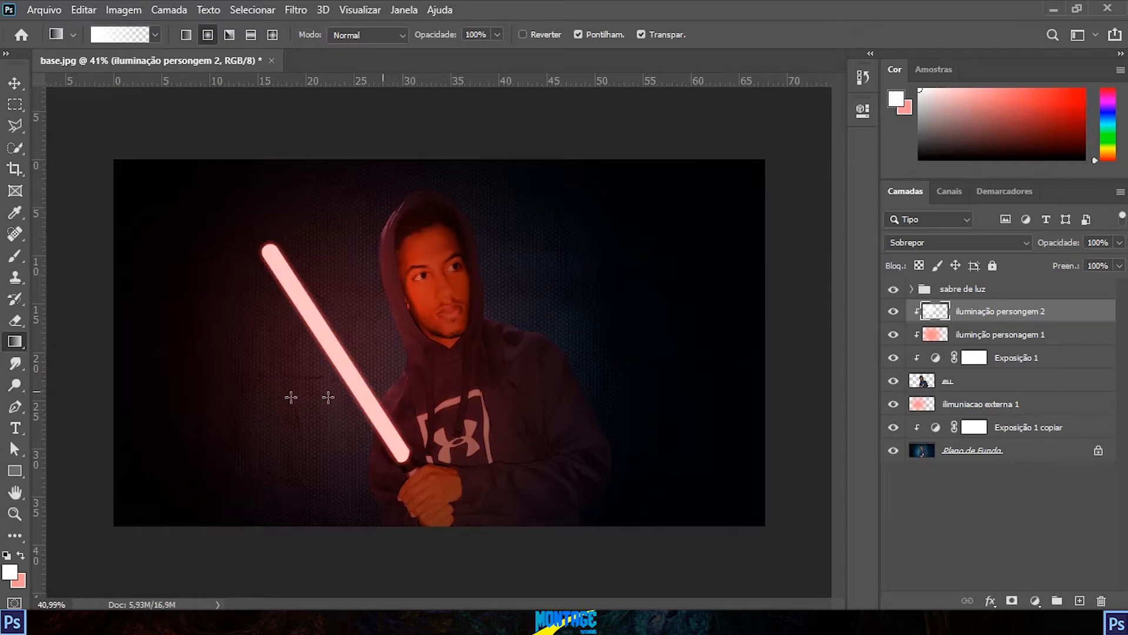
left_click_drag(426, 370, 564, 371)
left_click_drag(395, 445, 563, 507)
scroll(591, 382, "down", 4)
scroll(436, 312, "up", 2)
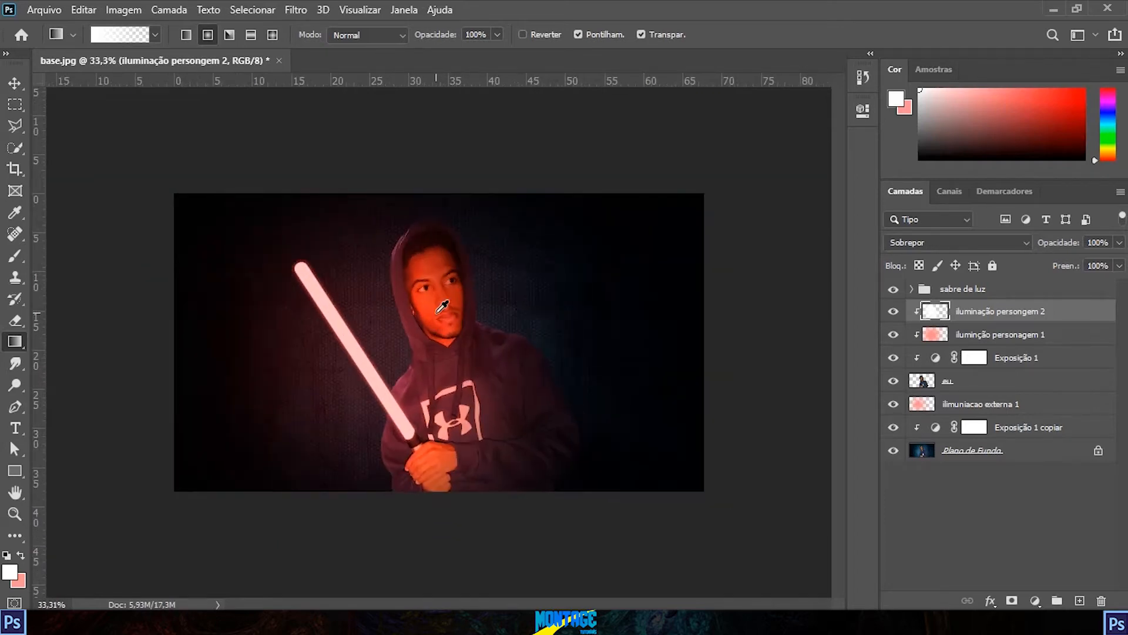
scroll(442, 306, "up", 2)
scroll(463, 313, "down", 2)
scroll(468, 362, "up", 1)
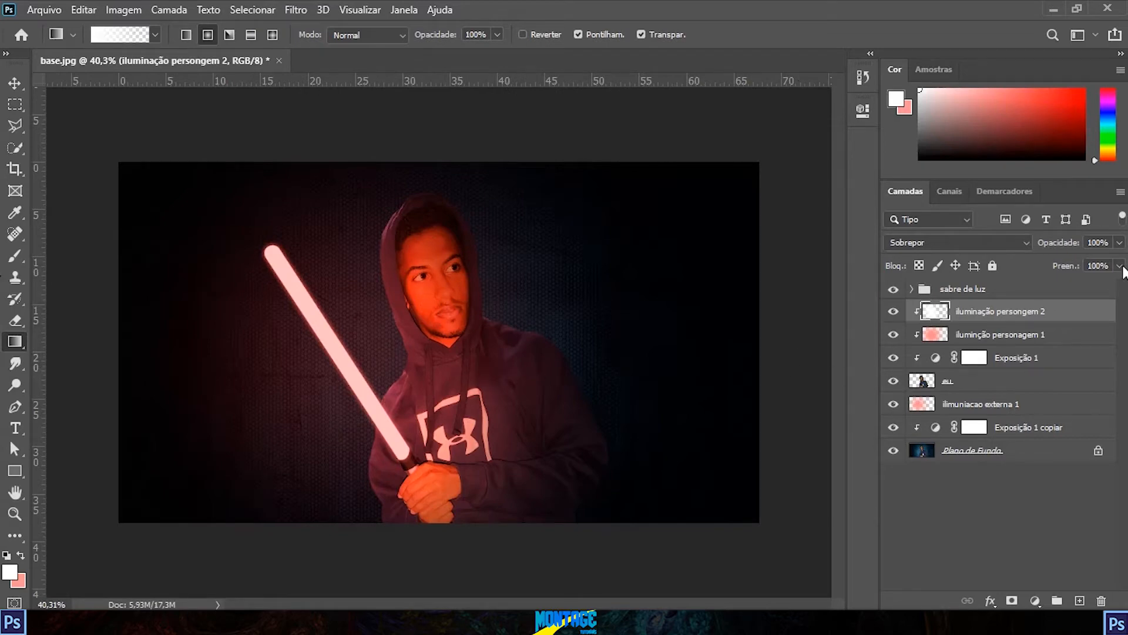
Step: Set the opacity of "iluminação persongem 2" to 76% and of "iluminção personagem 1" to 40%
left_click(1120, 244)
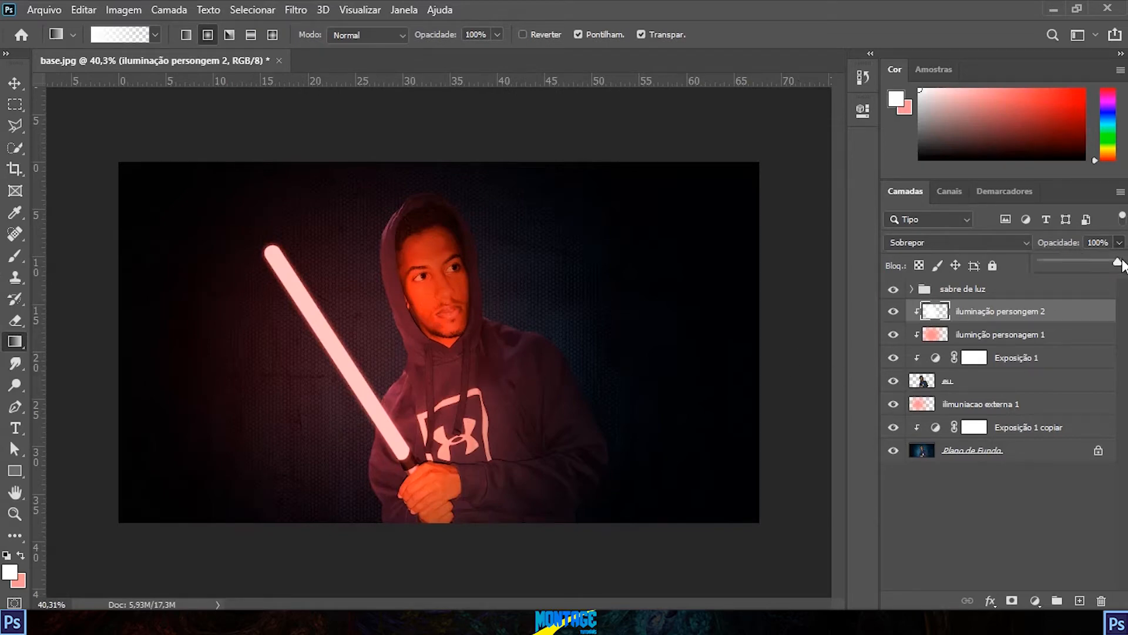
left_click_drag(1121, 263, 1117, 262)
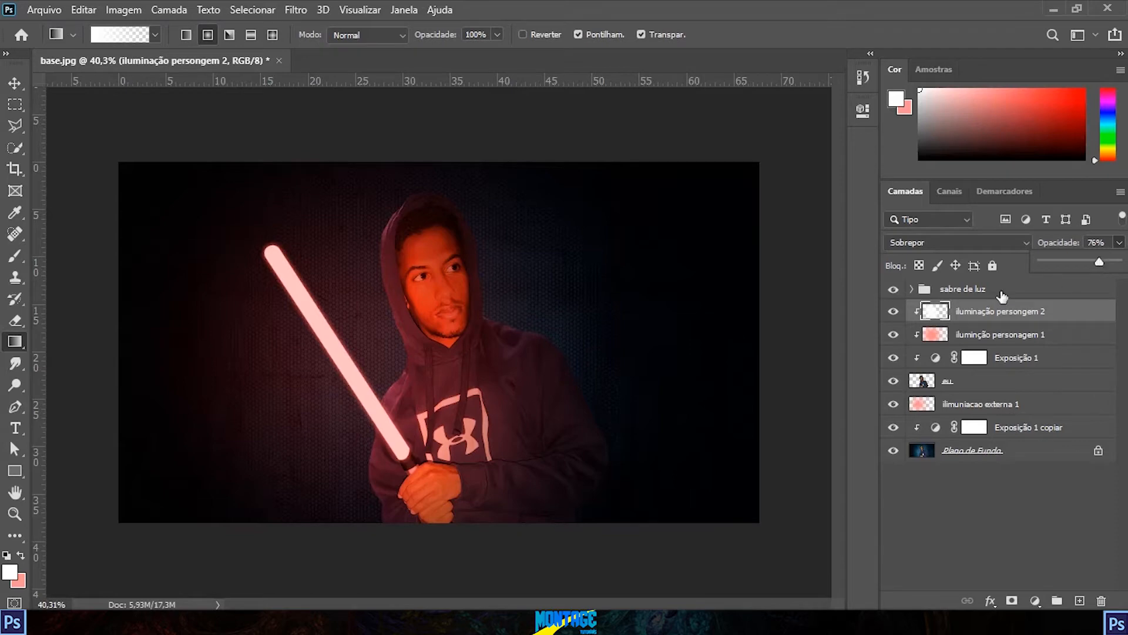
left_click(1025, 334)
left_click(1118, 243)
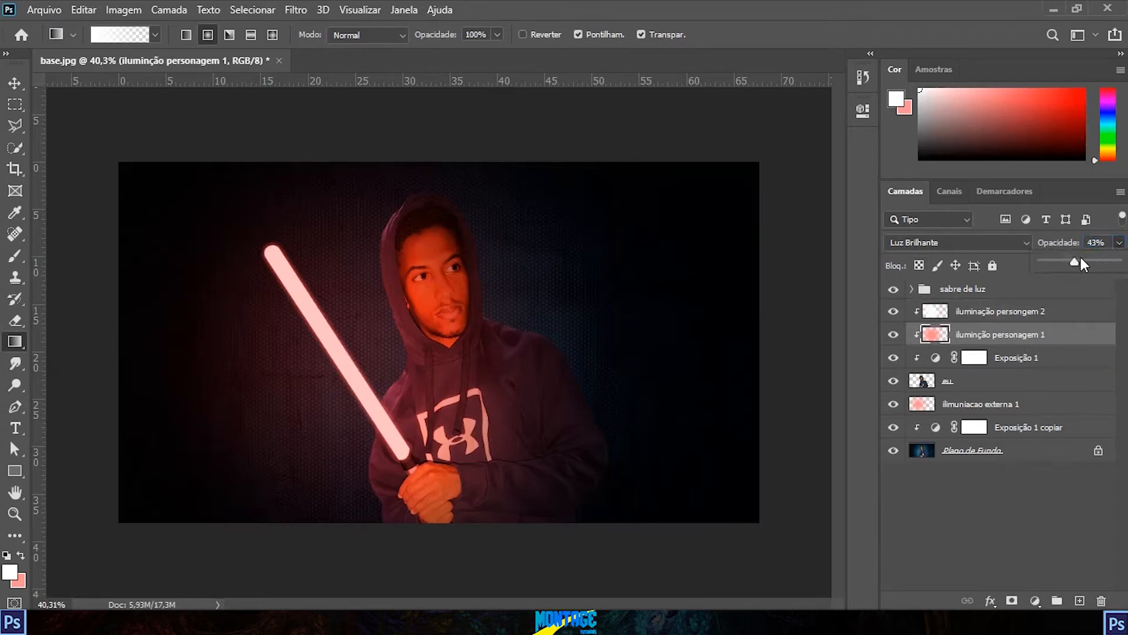
left_click_drag(1074, 261, 1073, 261)
left_click(1119, 244)
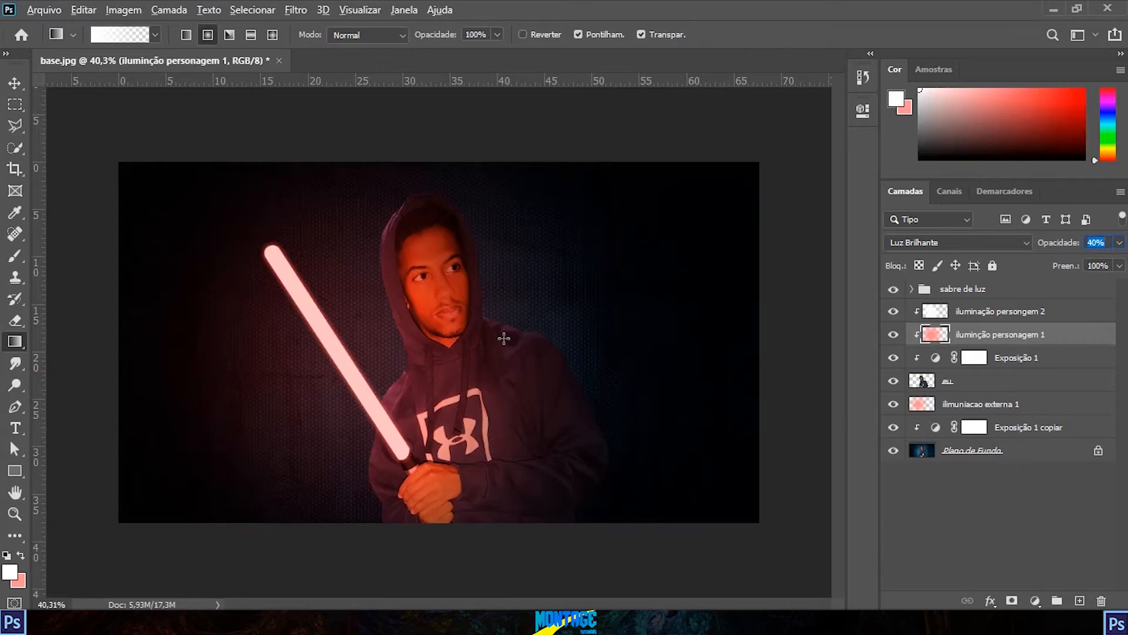
Step: Select the "iluminação persongem 2" layer and examine the lighting on the character's torso and hands up close
key("v")
scroll(511, 346, "down", 3)
scroll(511, 346, "up", 3)
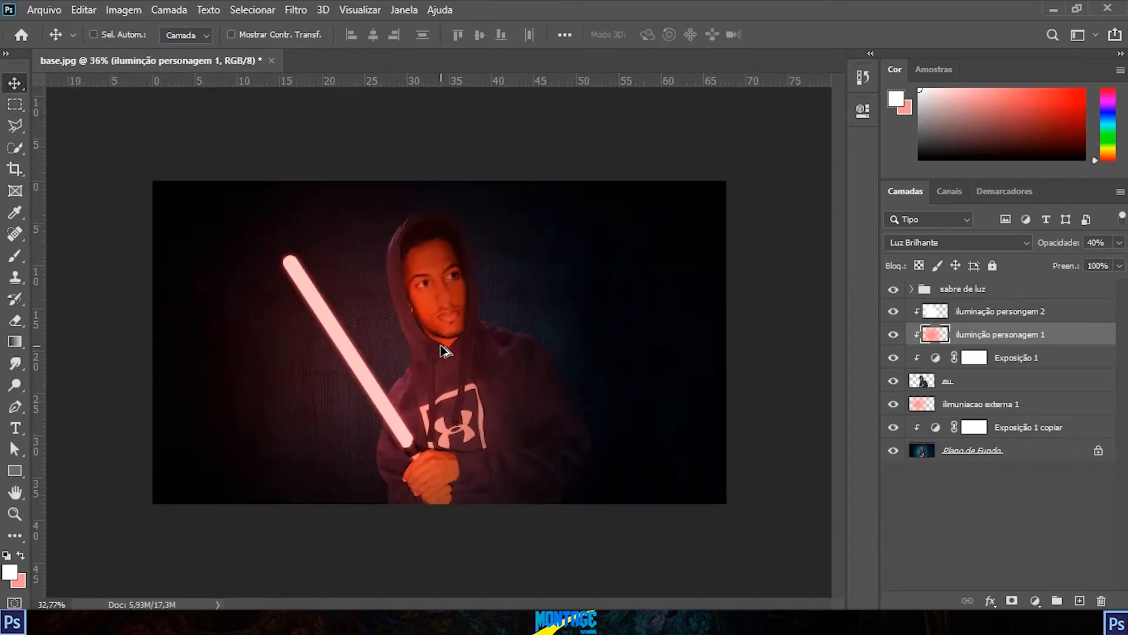
scroll(444, 351, "up", 3)
scroll(444, 351, "down", 3)
left_click(1009, 317)
scroll(494, 438, "up", 9)
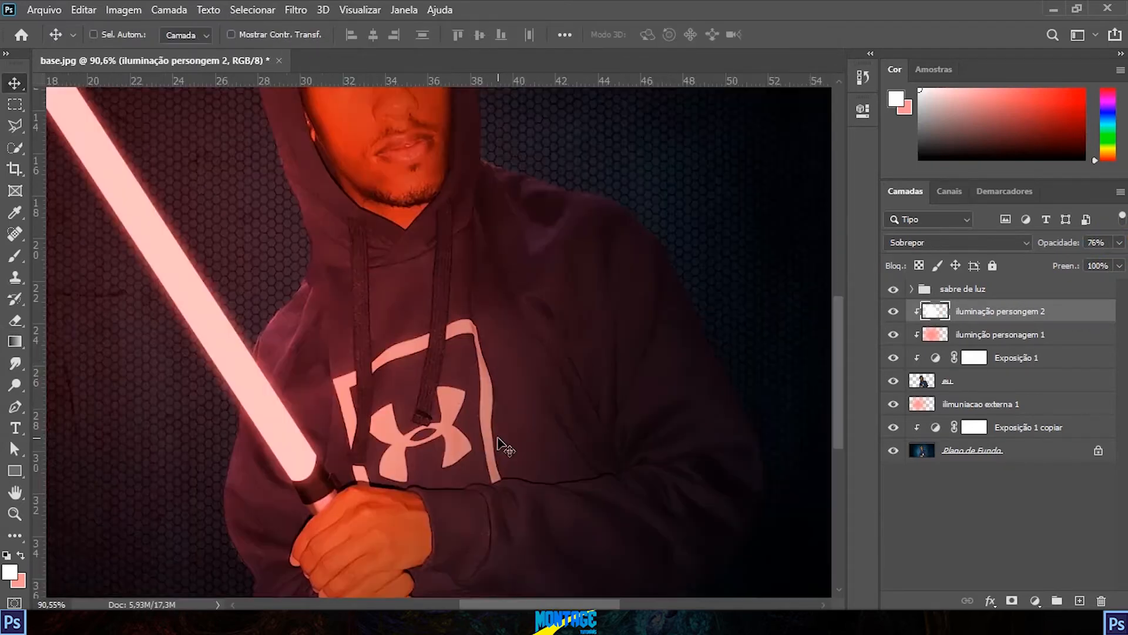
left_click_drag(503, 449, 562, 286)
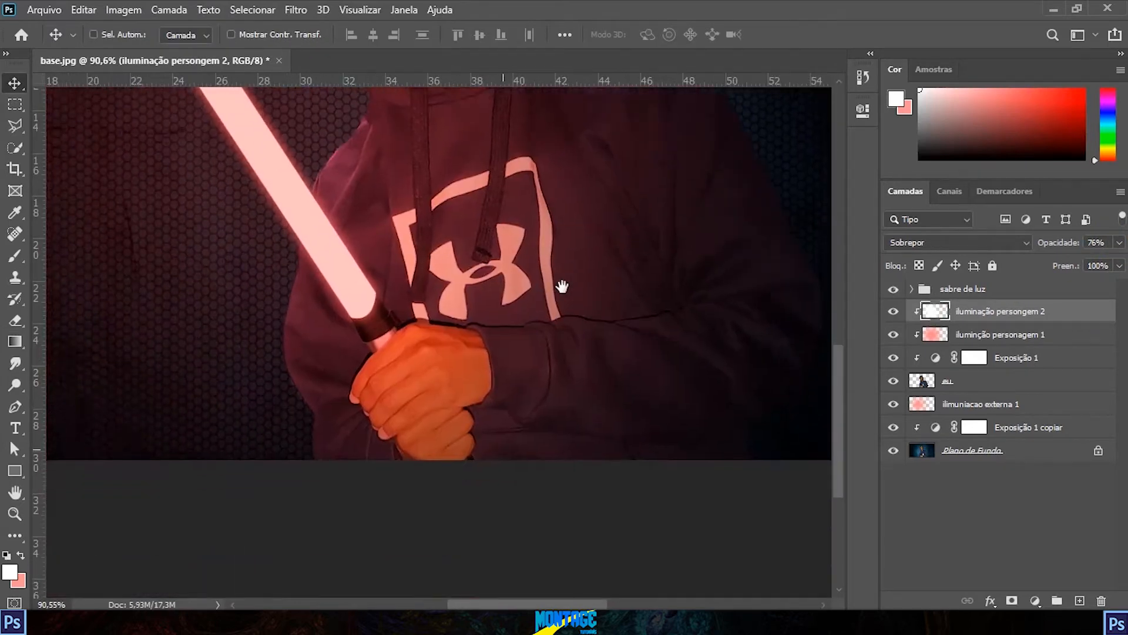
scroll(596, 335, "down", 3)
scroll(594, 330, "up", 3)
scroll(606, 372, "down", 3)
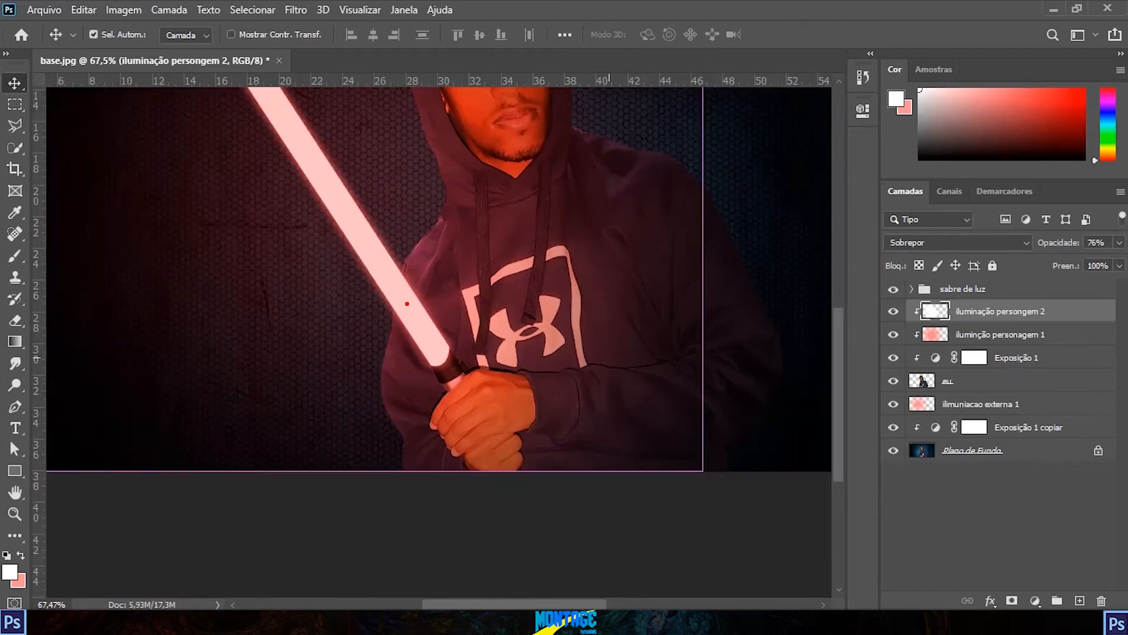
mouse_move(411, 353)
left_mouse_down()
mouse_move(439, 292)
mouse_move(471, 244)
mouse_move(539, 274)
mouse_move(458, 359)
left_mouse_up()
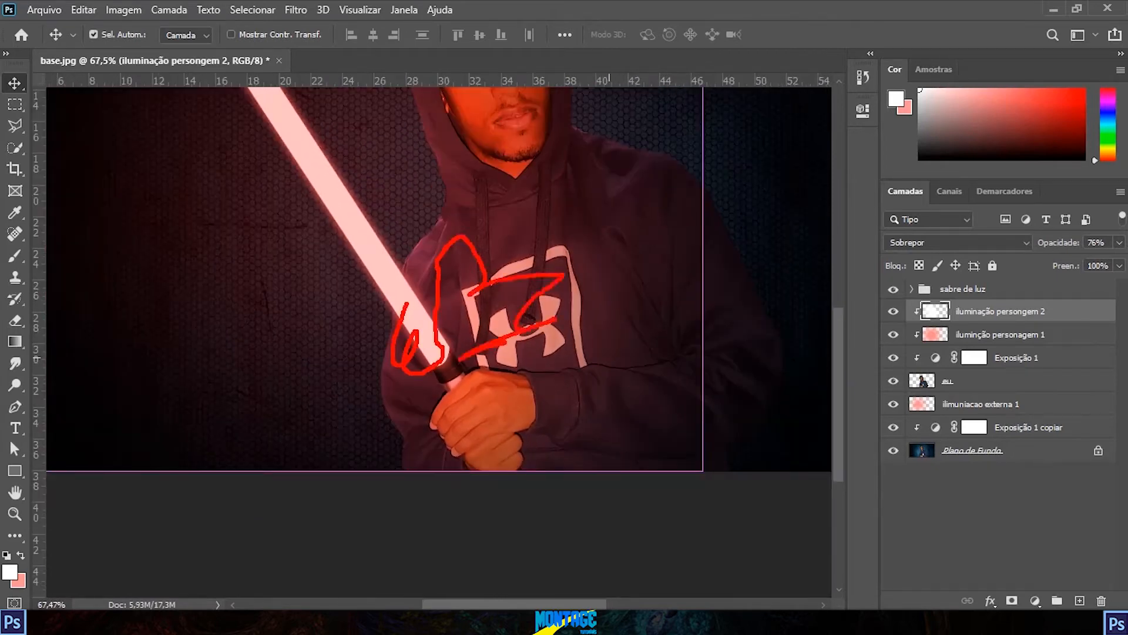
mouse_move(486, 425)
left_mouse_down()
mouse_move(481, 396)
mouse_move(439, 402)
left_mouse_up()
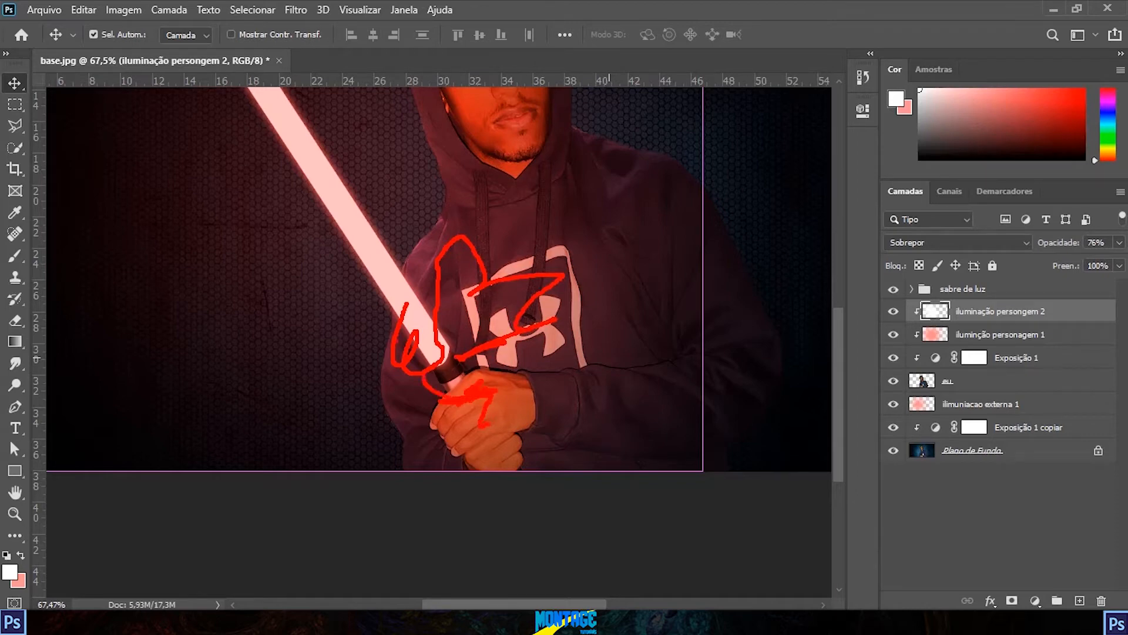
left_click_drag(431, 343, 467, 418)
left_click_drag(506, 450, 487, 464)
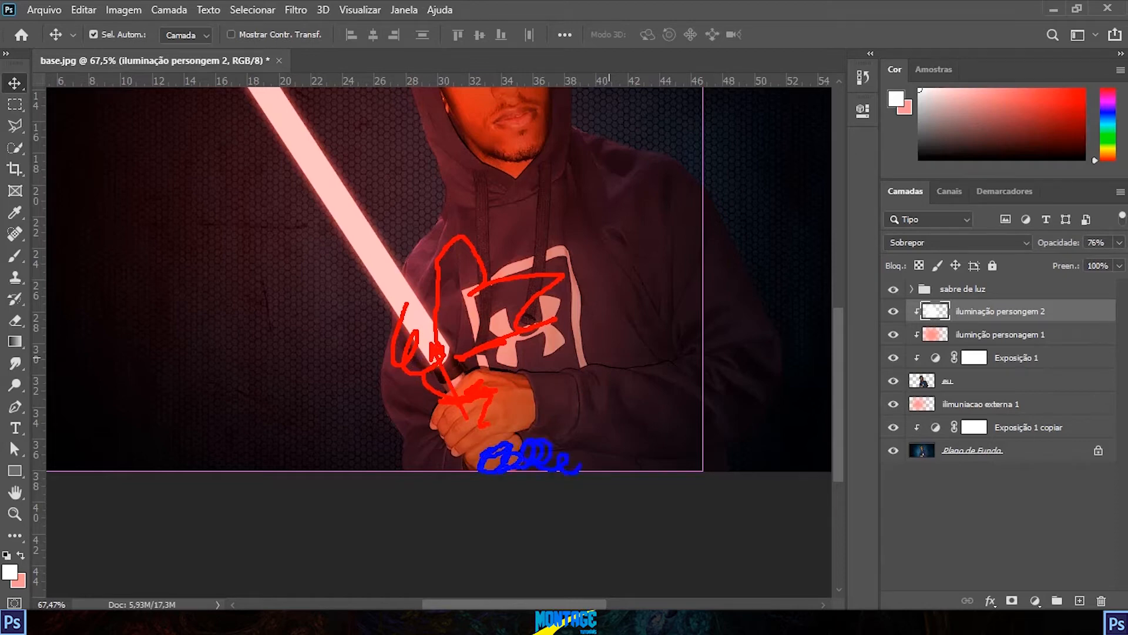
mouse_move(623, 466)
left_mouse_down()
mouse_move(647, 459)
mouse_move(717, 464)
mouse_move(749, 397)
mouse_move(759, 360)
left_mouse_up()
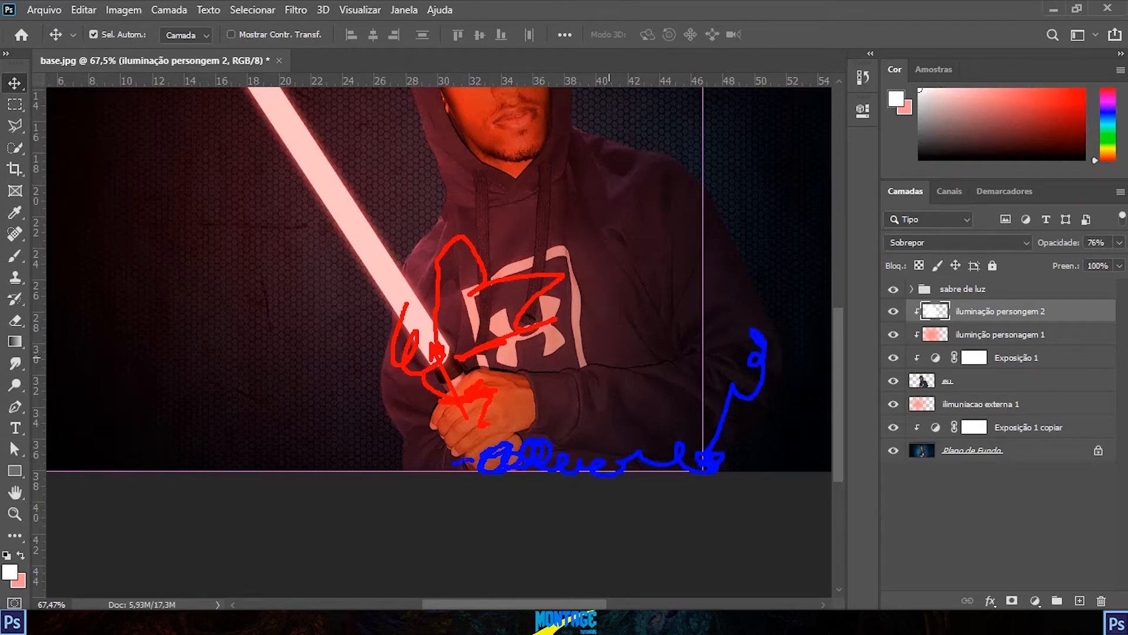
left_click_drag(559, 447, 667, 453)
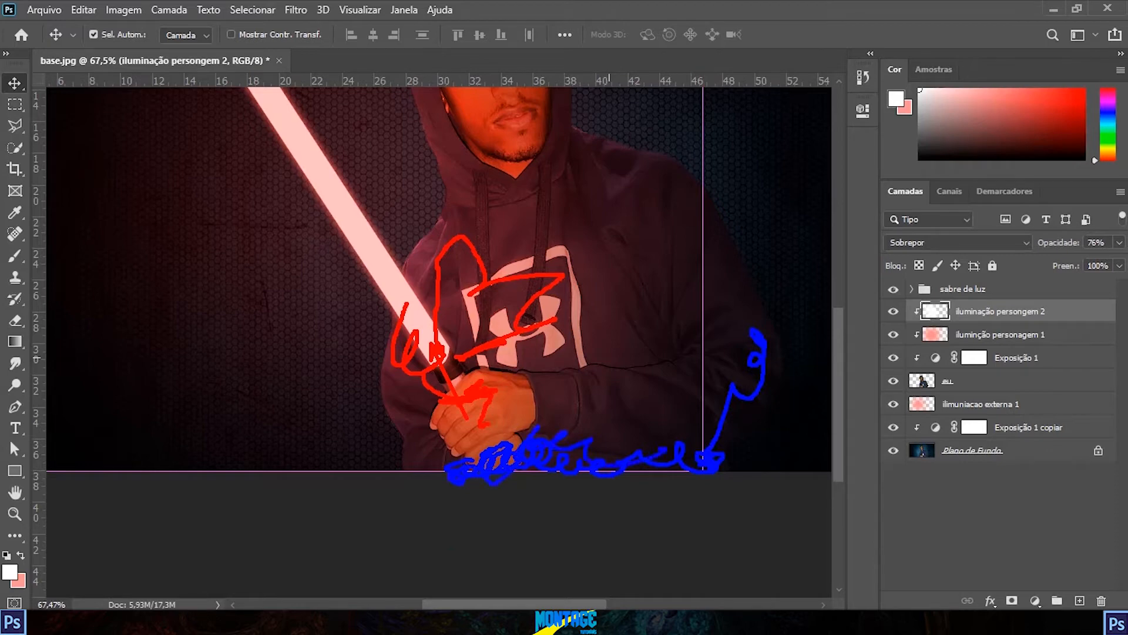
mouse_move(735, 402)
left_mouse_down()
mouse_move(758, 373)
mouse_move(696, 210)
left_mouse_up()
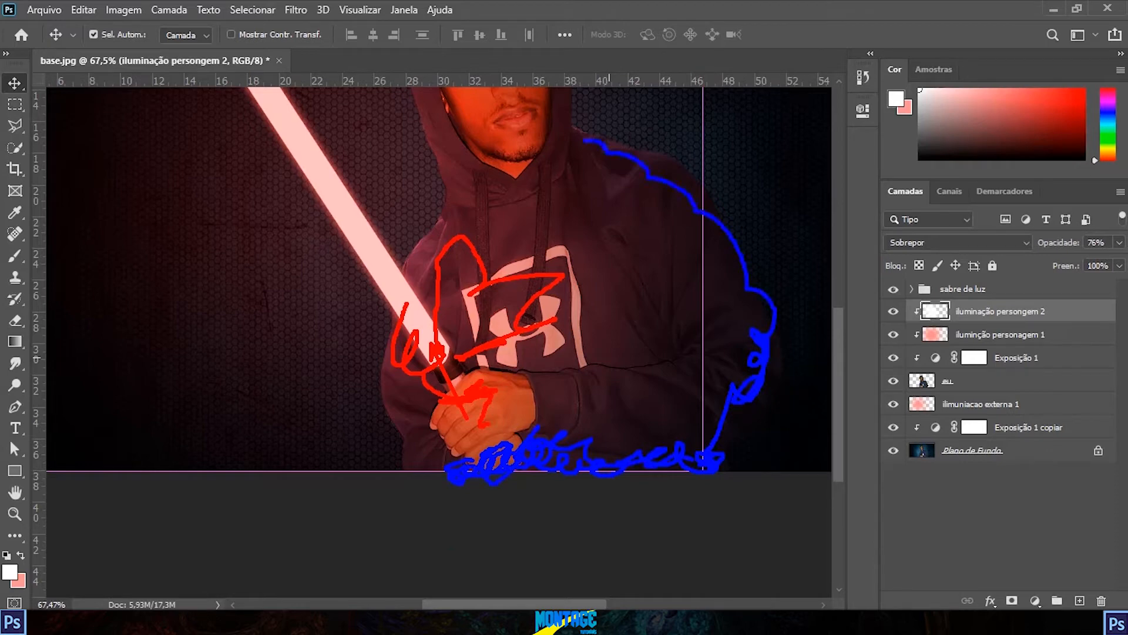
key("Escape")
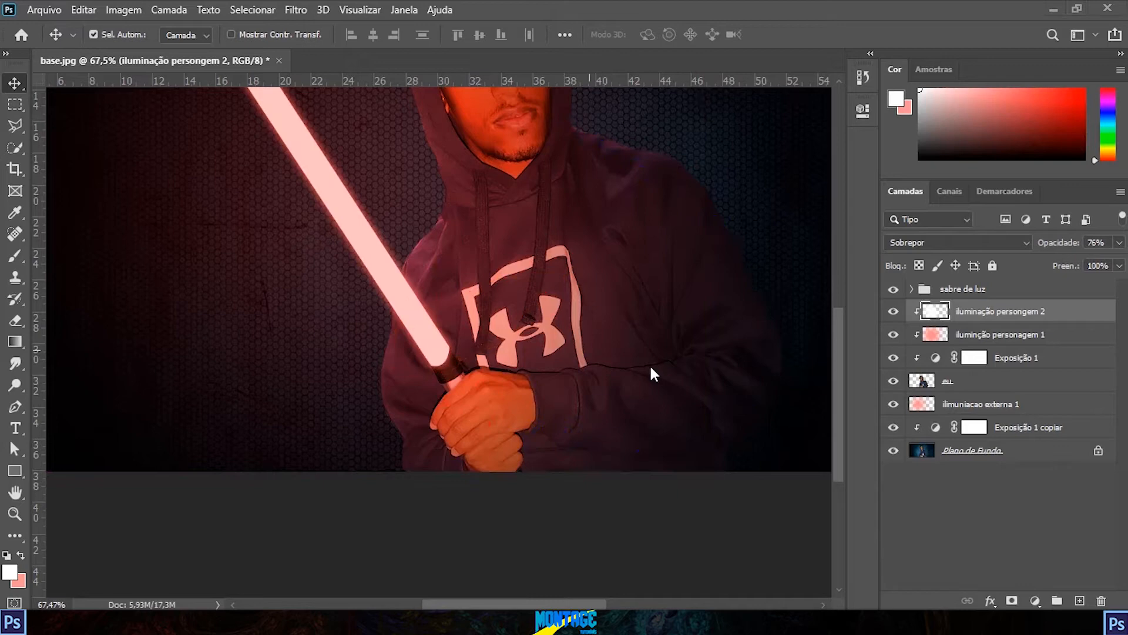
key("ctrl+minus")
key("ctrl+minus")
key("ctrl+minus")
scroll(518, 347, "up", 4)
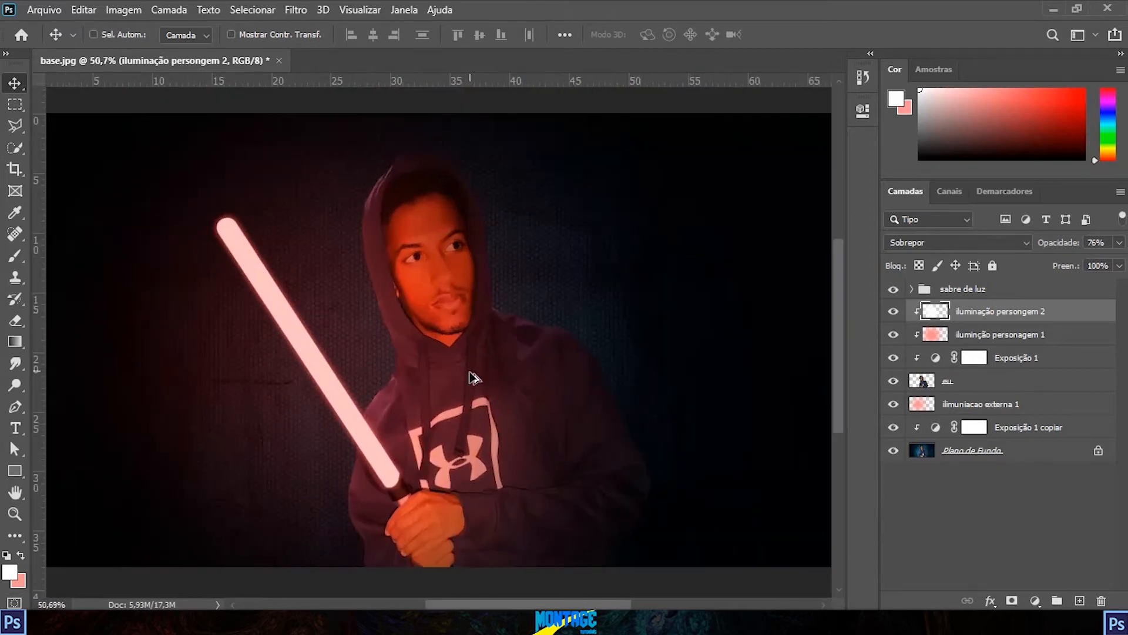
left_click_drag(976, 461, 1075, 594)
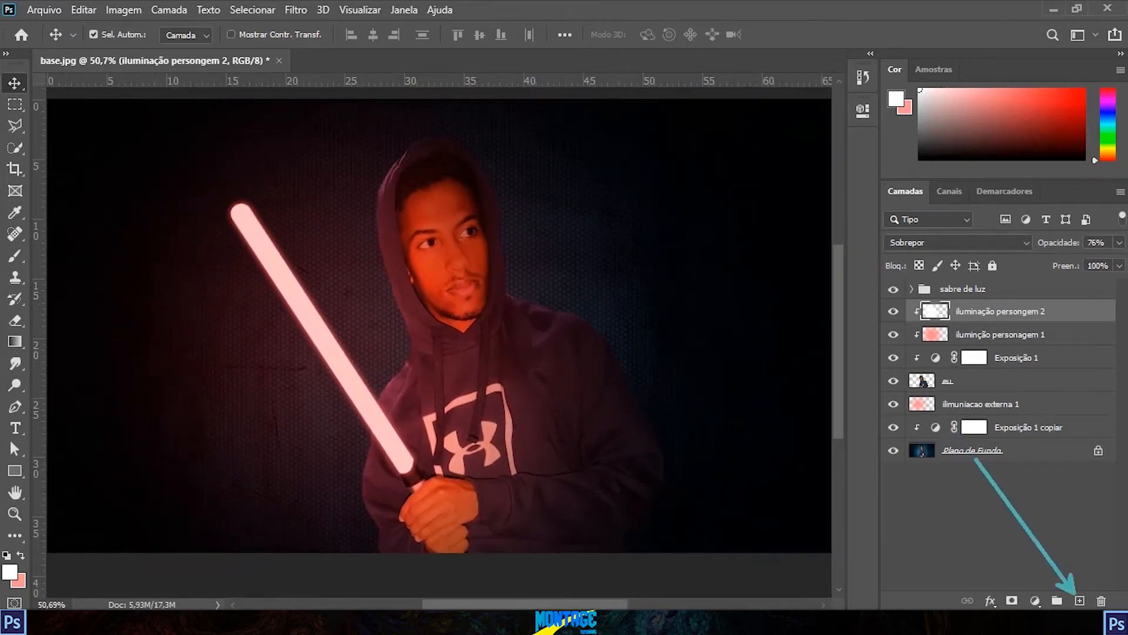
Step: Add a new layer above "iluminação persongem 2" and make it a clipping mask
left_click(1080, 600)
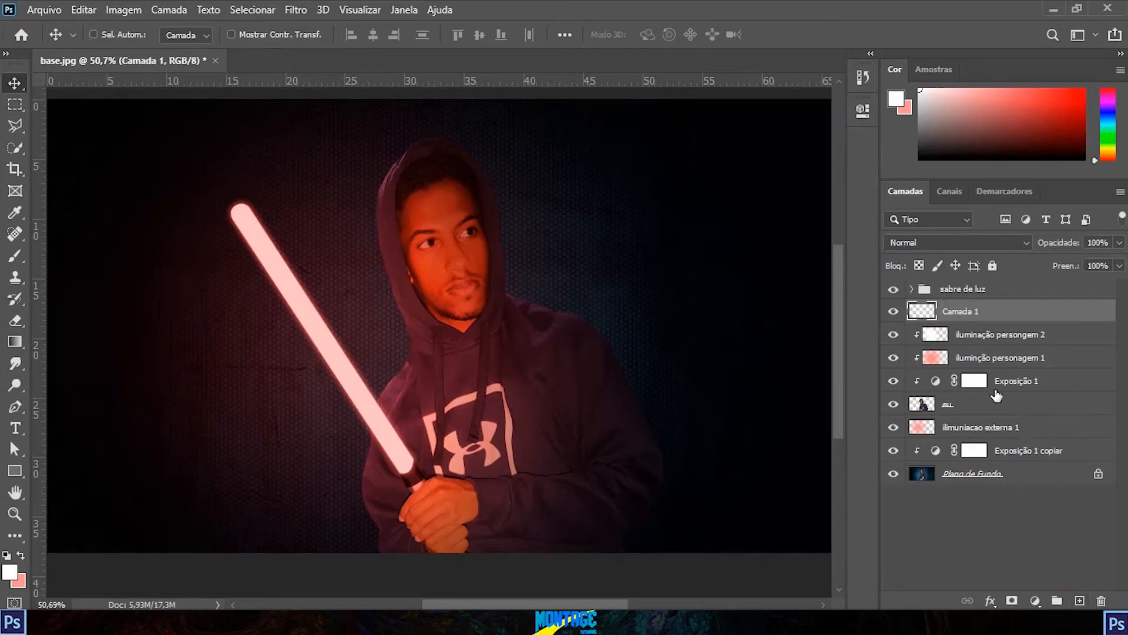
right_click(968, 318)
left_click(899, 320)
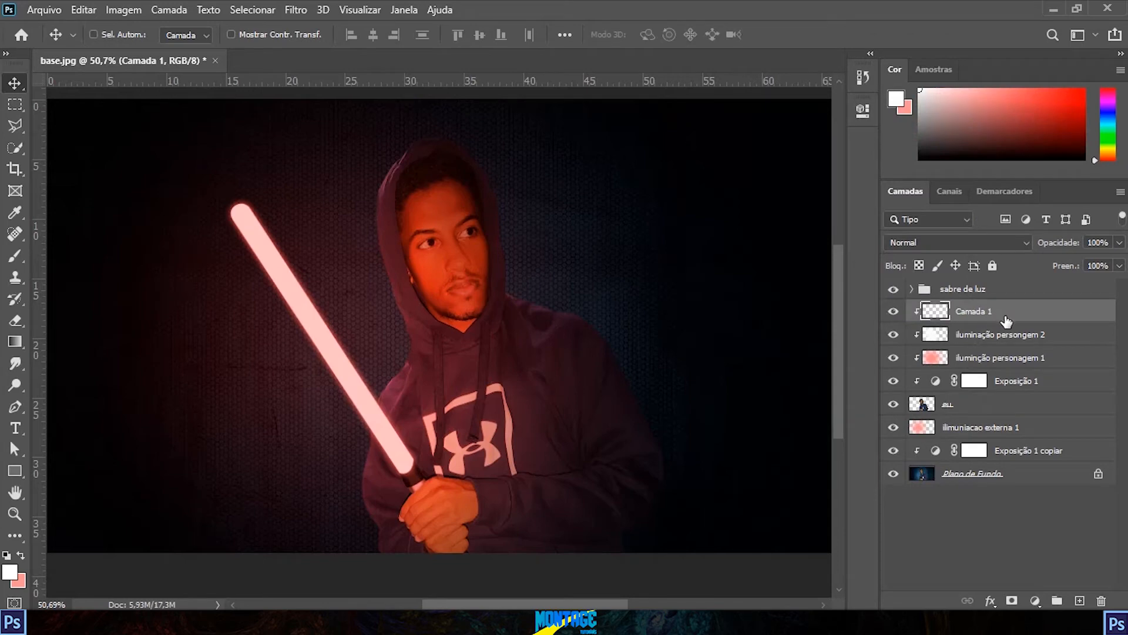
right_click(1006, 321)
left_click(1060, 532)
Step: Rename the new clipped layer as "sombra personagem"
double_click(983, 313)
type("sombra")
left_click(976, 539)
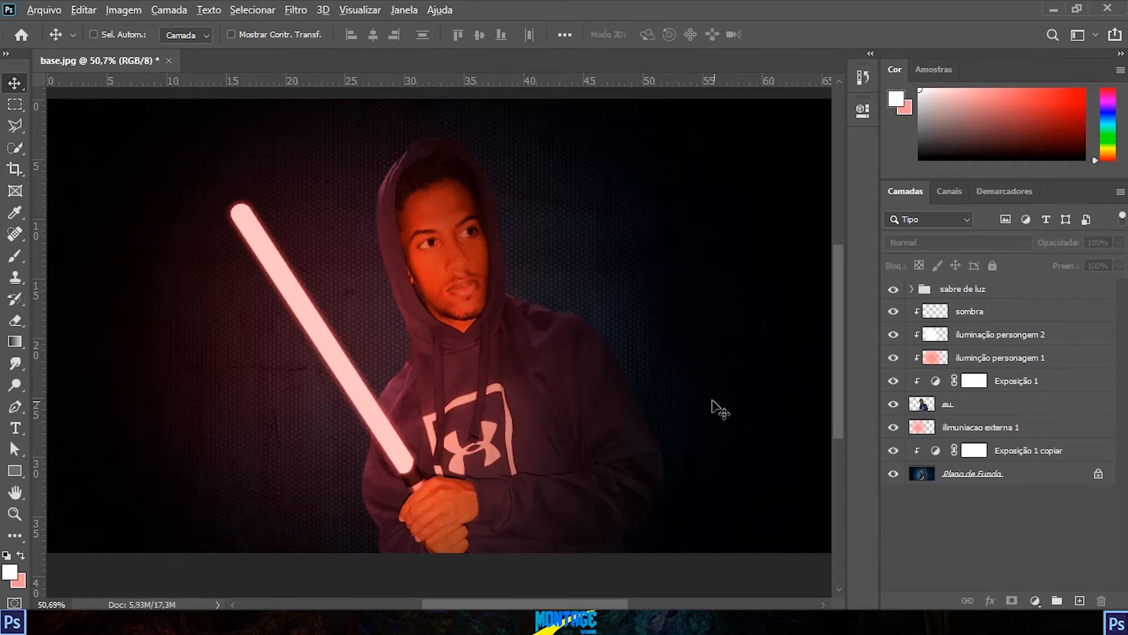
scroll(712, 403, "up", 1)
double_click(978, 312)
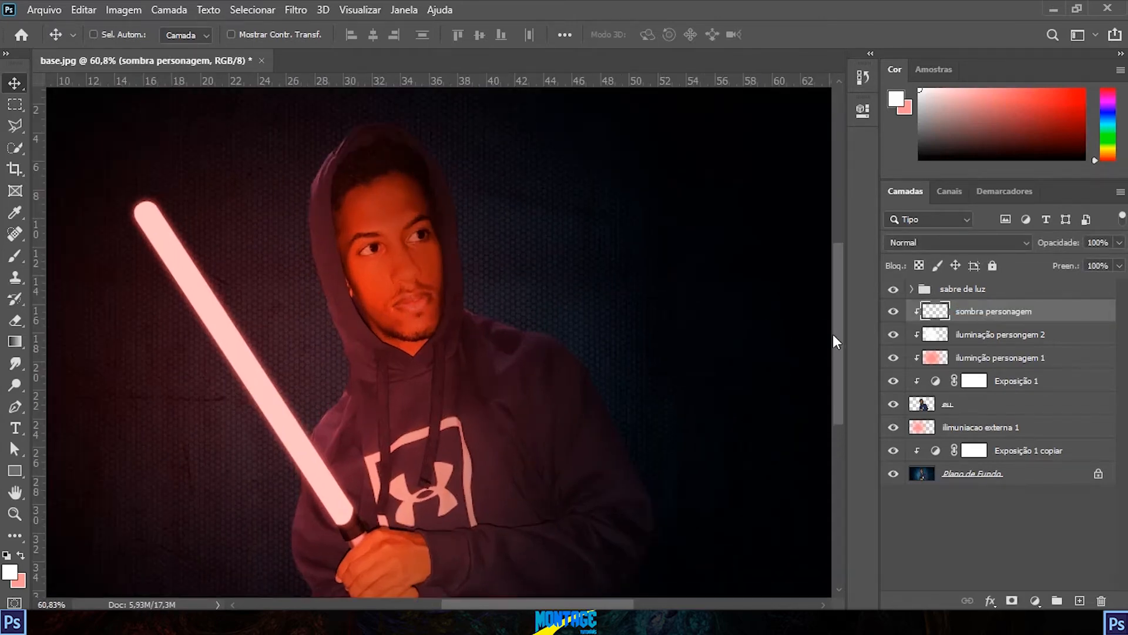
Step: Choose the Brush tool and set the foreground colour to black
left_click(11, 576)
mouse_move(564, 282)
left_mouse_down()
mouse_move(574, 317)
mouse_move(576, 296)
mouse_move(523, 342)
left_mouse_up()
left_click(909, 125)
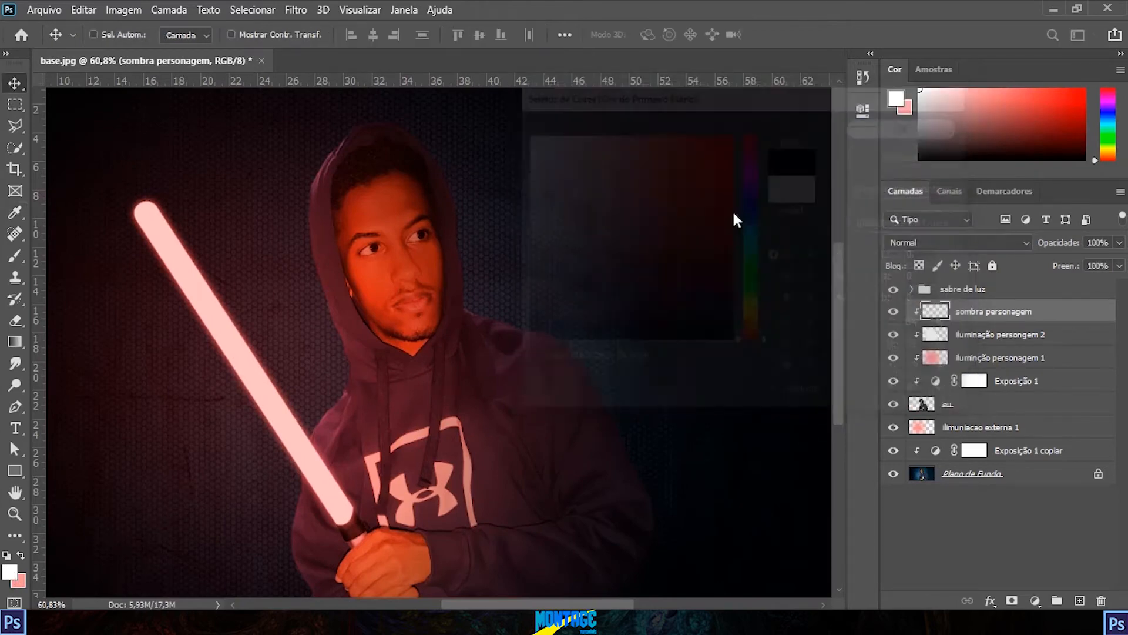
left_click(18, 254)
left_click_drag(437, 362, 155, 359)
left_click(440, 412, "alt")
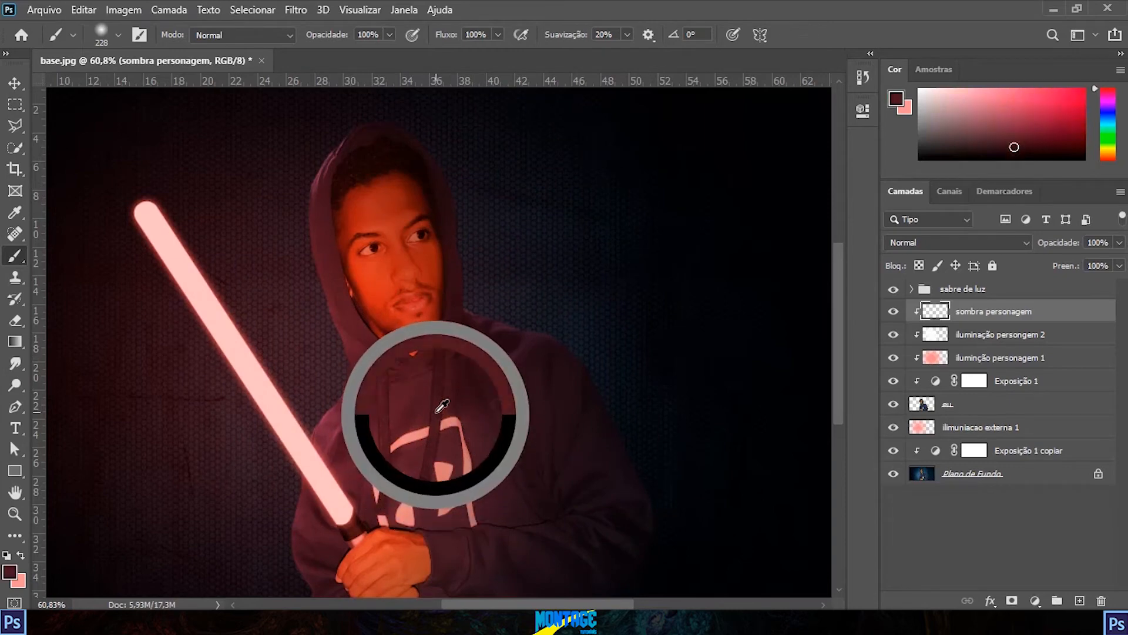
left_click(9, 570)
left_click(523, 340)
left_click(909, 125)
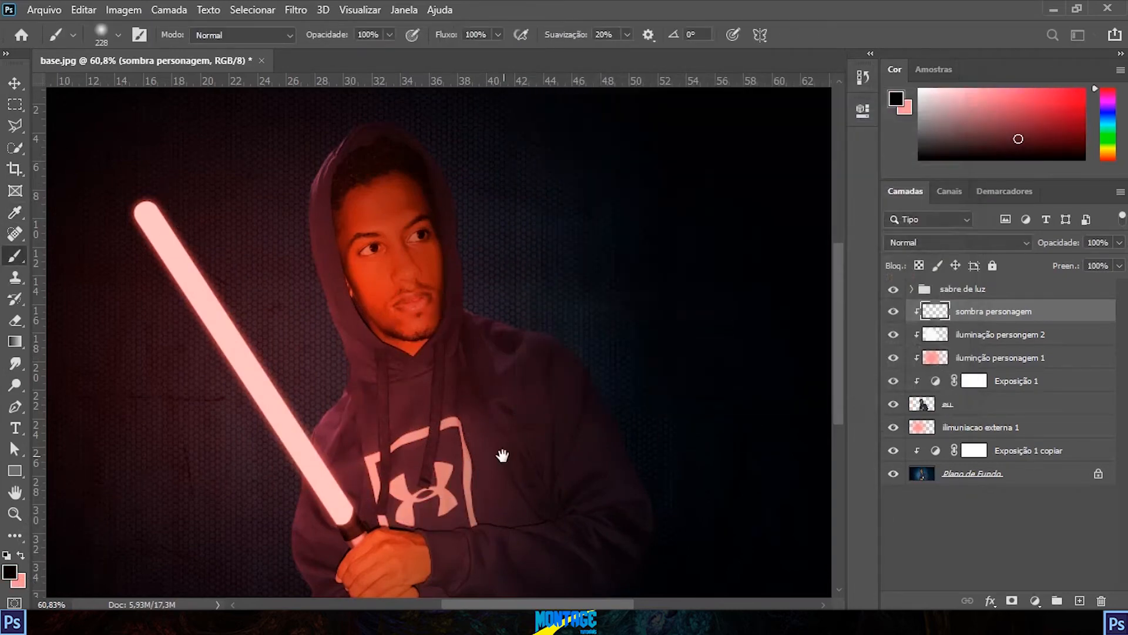
Step: Reduce the soft round brush to a size of 100 px
scroll(503, 453, "down", 5)
scroll(544, 131, "up", 4)
left_click(118, 35)
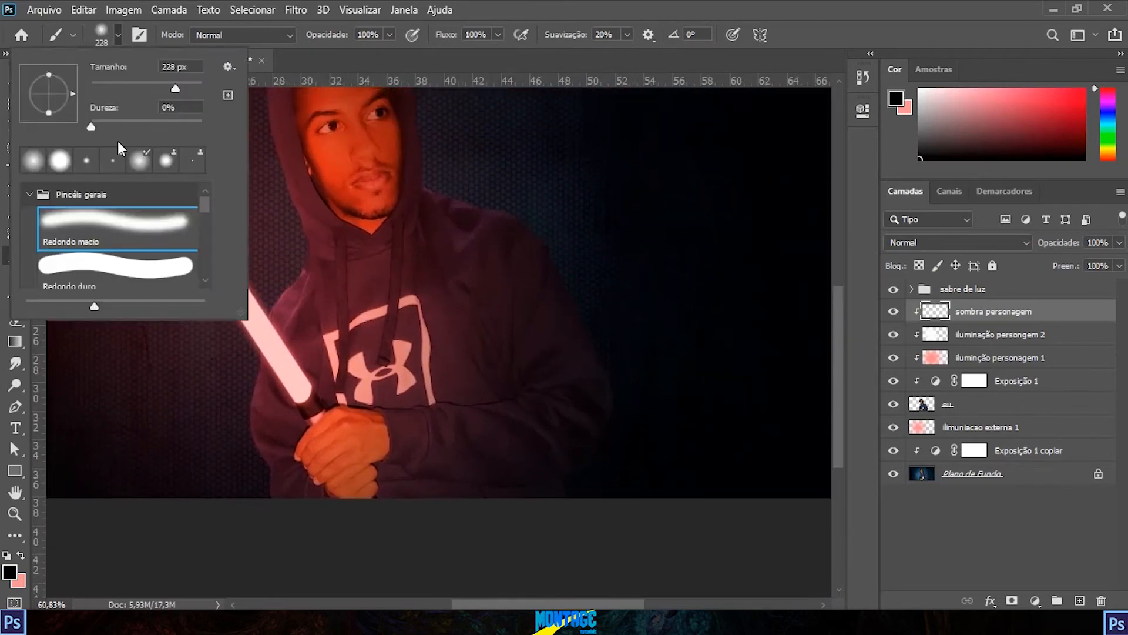
left_click(118, 34)
mouse_move(395, 298)
left_mouse_down()
mouse_move(440, 222)
mouse_move(450, 166)
left_mouse_up()
mouse_move(491, 324)
left_mouse_down()
mouse_move(451, 318)
mouse_move(493, 329)
left_mouse_up()
Step: Paint black shadow along the hoodie's lower hem and around the elbow on the "sombra personagem" layer
scroll(514, 292, "up", 4)
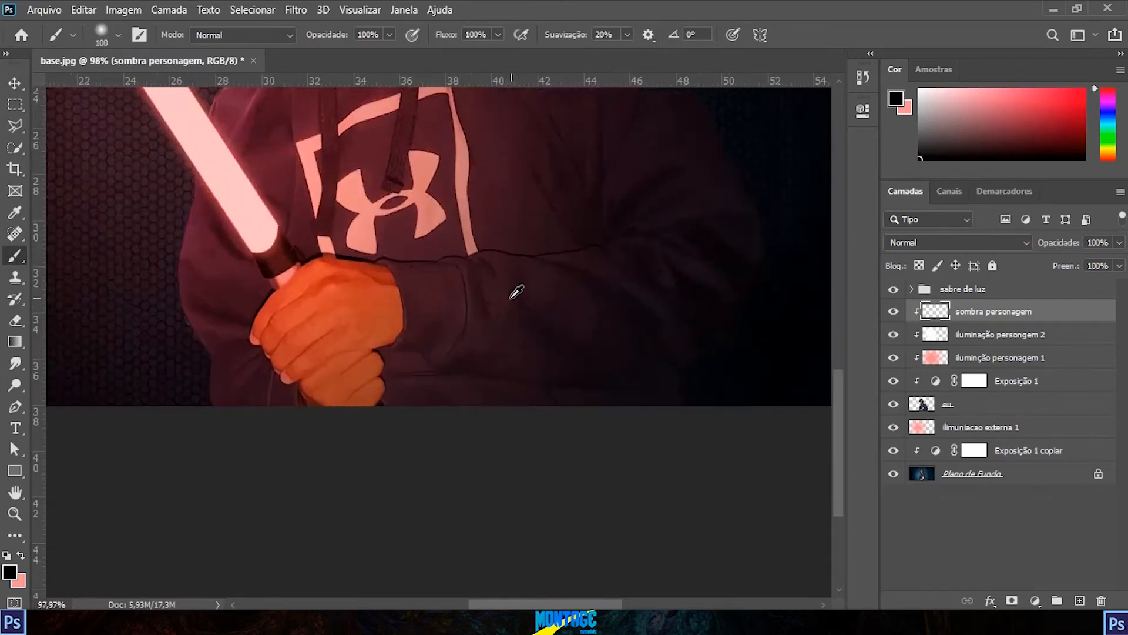
mouse_move(353, 352)
left_mouse_down()
mouse_move(302, 368)
mouse_move(407, 356)
mouse_move(388, 371)
mouse_move(487, 375)
mouse_move(521, 361)
left_mouse_up()
mouse_move(692, 351)
left_mouse_down()
mouse_move(373, 389)
mouse_move(539, 393)
mouse_move(579, 353)
mouse_move(592, 371)
mouse_move(557, 383)
mouse_move(602, 335)
mouse_move(607, 344)
mouse_move(681, 242)
mouse_move(682, 202)
mouse_move(587, 327)
left_mouse_up()
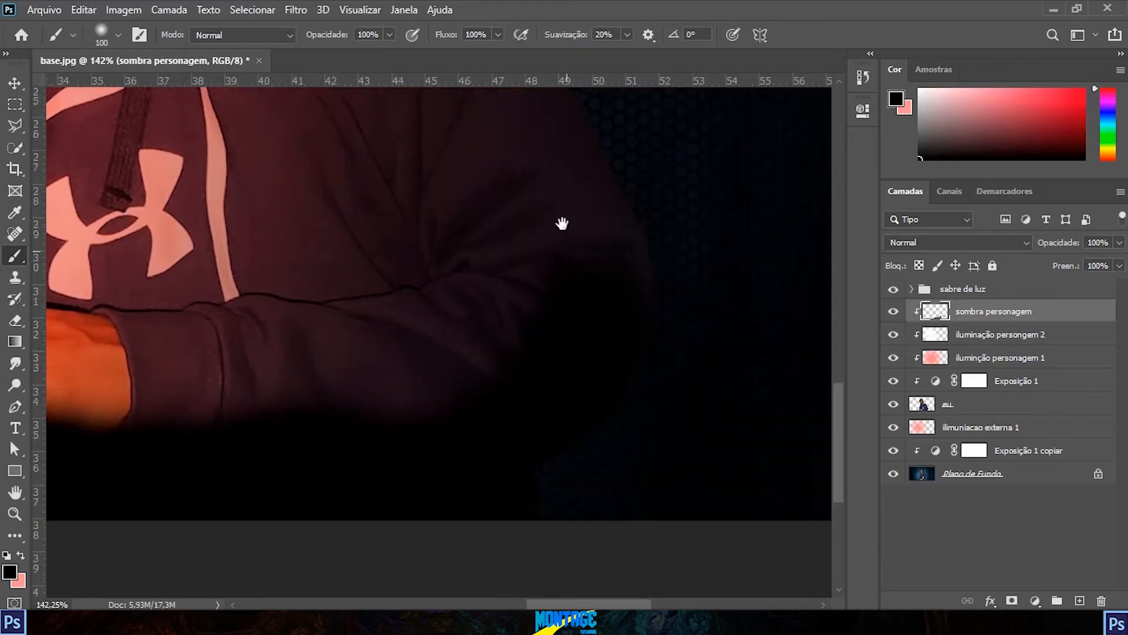
Step: Paint black shadow along the outer sleeve, upper arm and shoulder on the side away from the saber
left_click_drag(559, 227, 597, 396)
left_click_drag(544, 255, 645, 420)
mouse_move(566, 288)
left_mouse_down()
mouse_move(645, 421)
mouse_move(501, 179)
left_mouse_up()
mouse_move(554, 242)
left_mouse_down()
mouse_move(677, 358)
mouse_move(499, 199)
mouse_move(444, 172)
left_mouse_up()
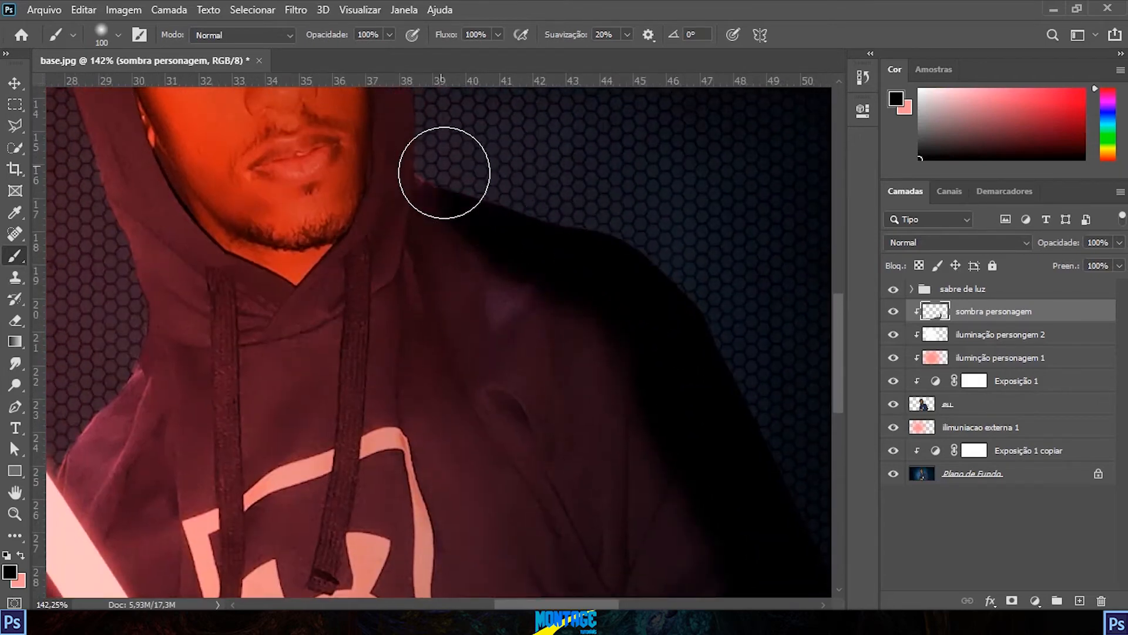
left_click_drag(523, 211, 570, 320)
mouse_move(502, 321)
left_mouse_down()
mouse_move(486, 299)
mouse_move(501, 335)
left_mouse_up()
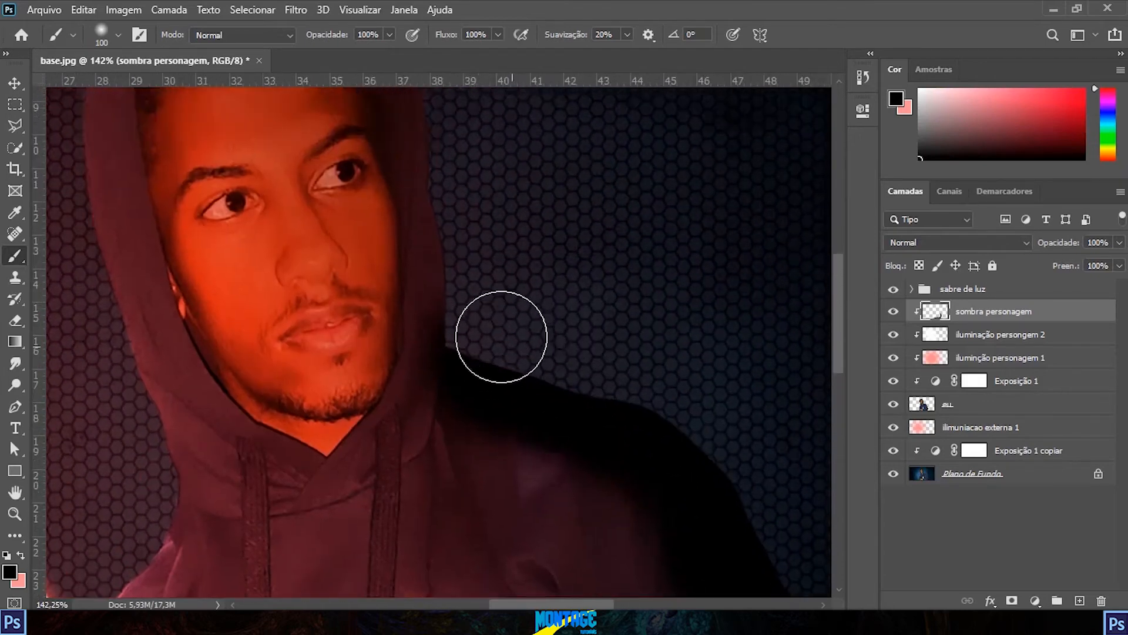
Step: Reduce the brush to 33 px and paint black shadow between the face and the hood on the side away from the saber
left_click_drag(521, 209, 560, 369)
left_click_drag(533, 271, 595, 327)
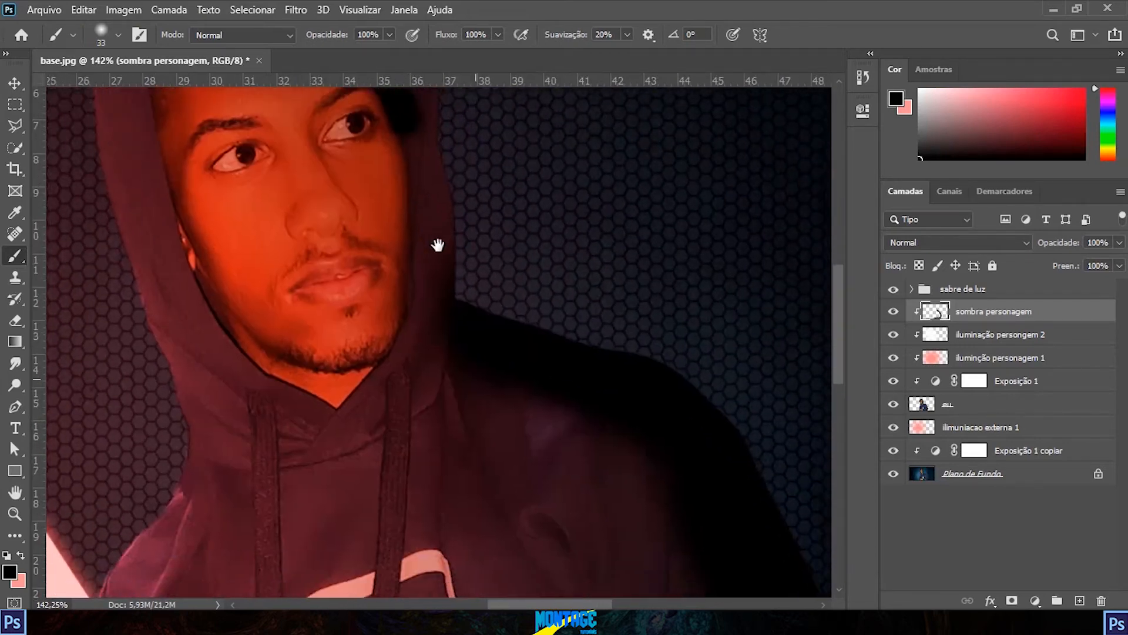
left_click_drag(437, 245, 431, 235)
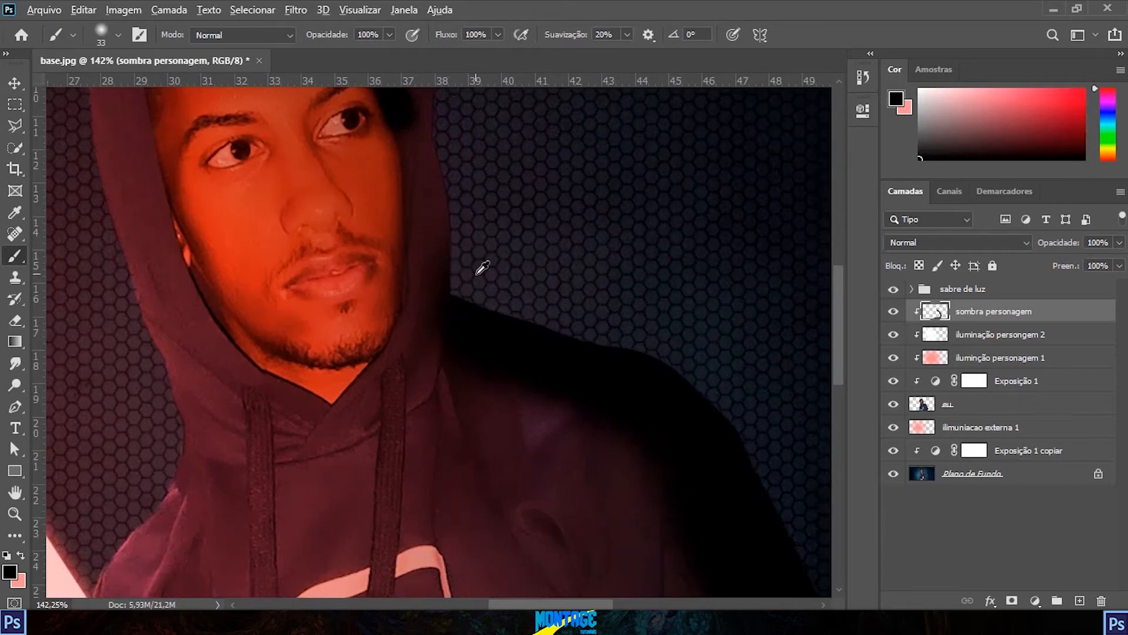
Step: Lower the "sombra personagem" layer's opacity to 77%
scroll(479, 270, "down", 6)
left_click_drag(496, 302, 483, 267)
scroll(609, 332, "up", 4)
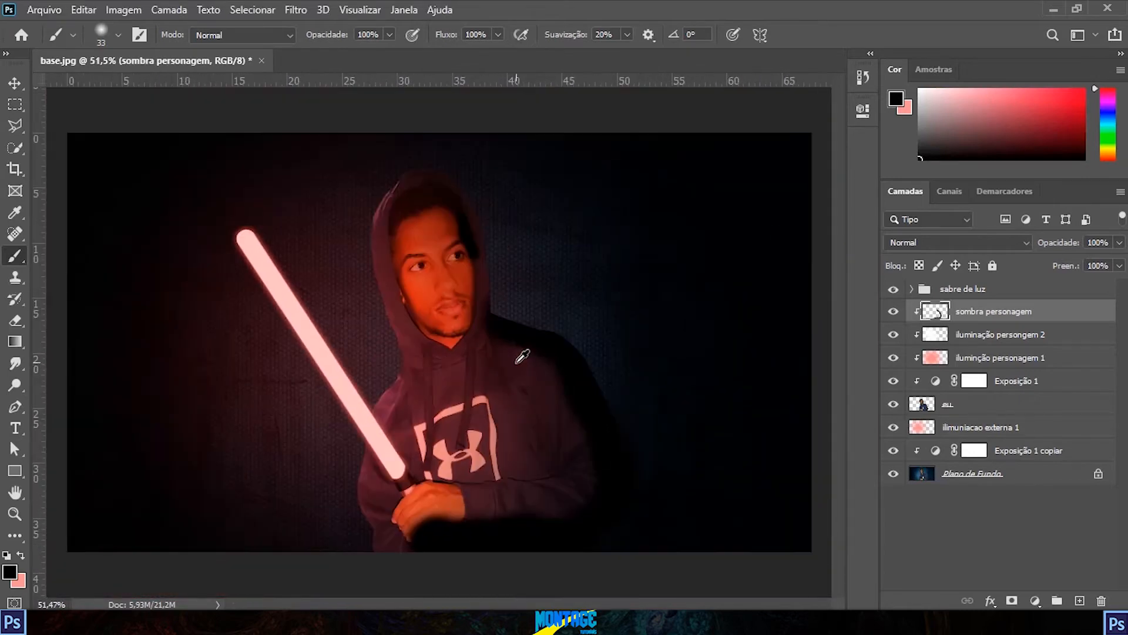
left_click(1119, 243)
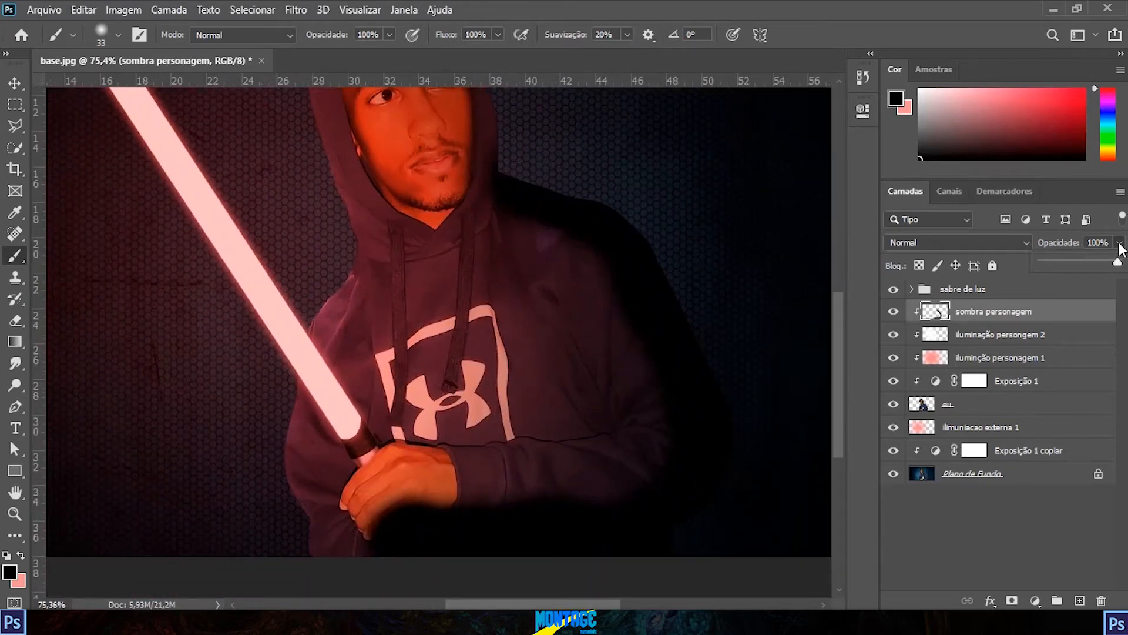
left_click_drag(1118, 263, 1115, 263)
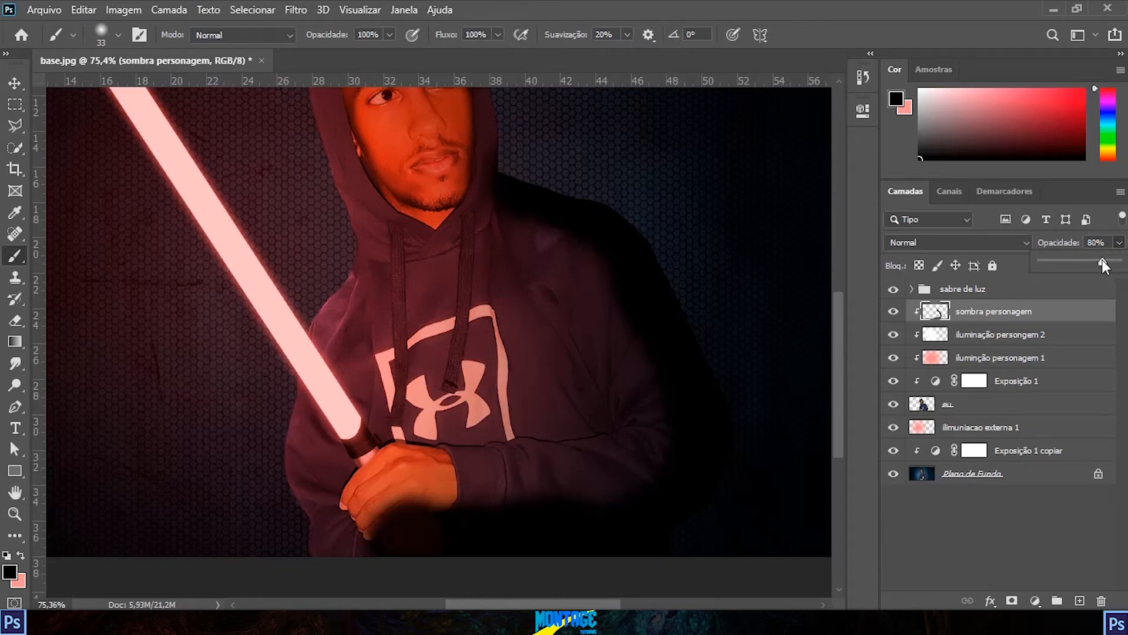
Step: Examine the transition between the black shadow and the lit hoodie along the shoulder, sleeve and lower hem
key("space")
left_click_drag(600, 237, 586, 264)
scroll(642, 386, "down", 2)
key("space")
left_click_drag(644, 420, 676, 302)
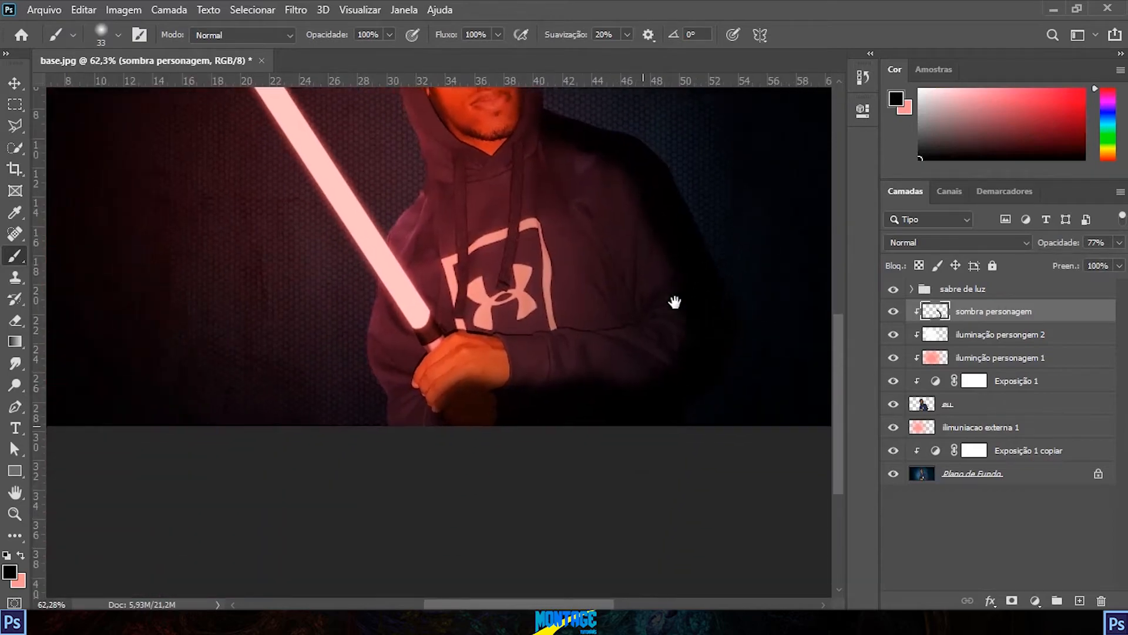
scroll(603, 372, "up", 7)
key("space")
left_click_drag(668, 378, 511, 236)
key("space")
left_click_drag(552, 493, 570, 223)
scroll(537, 321, "down", 4)
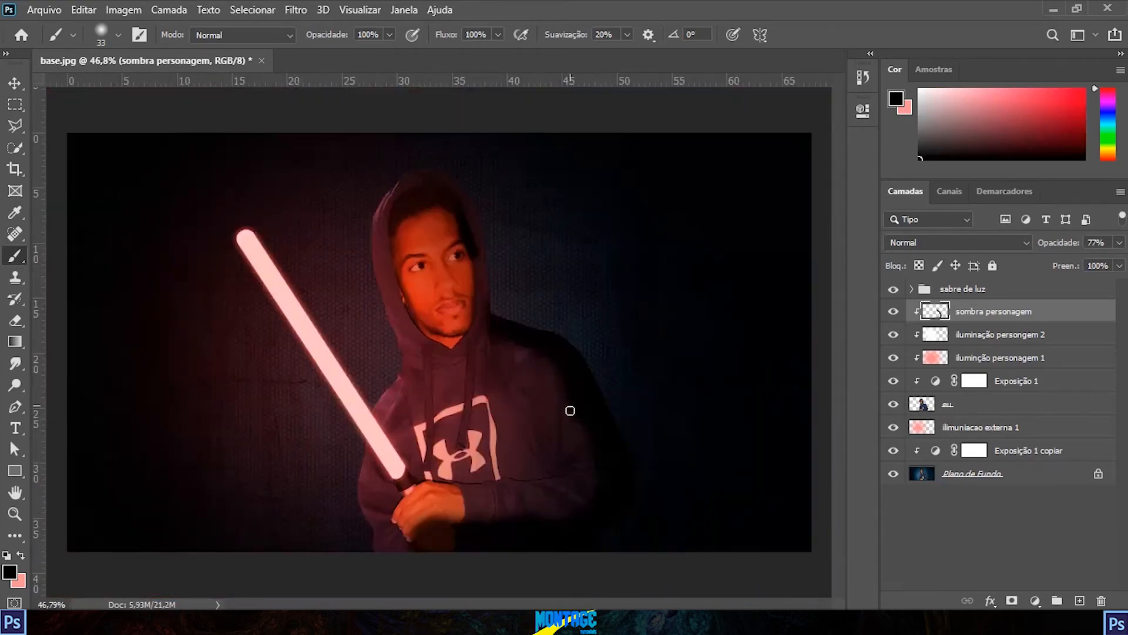
scroll(559, 421, "up", 4)
left_click_drag(605, 354, 602, 408)
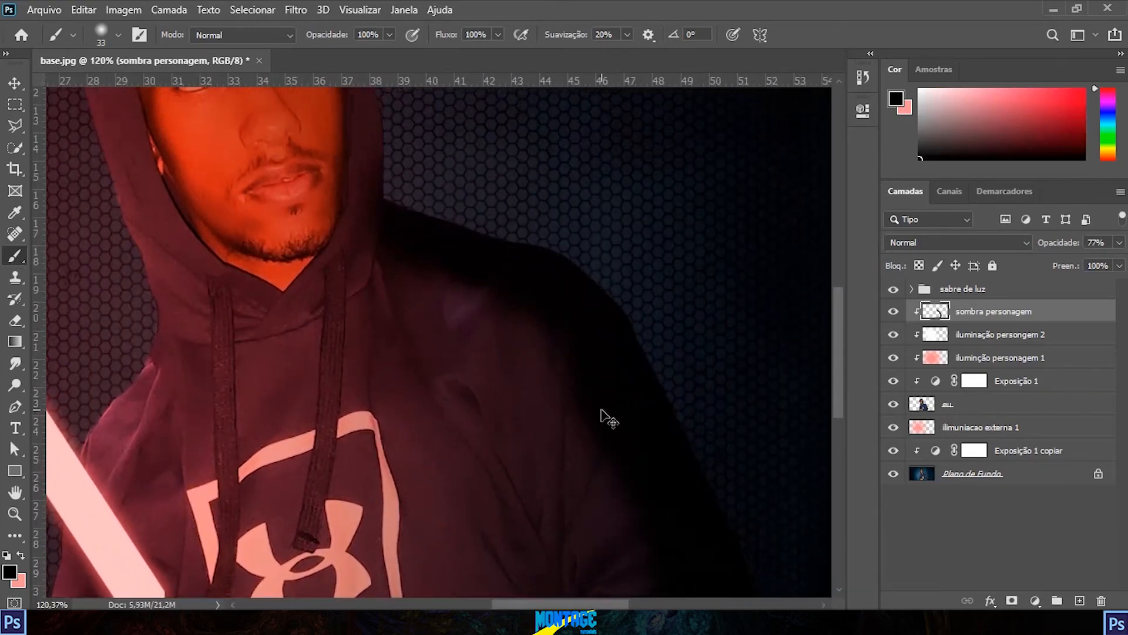
mouse_move(395, 264)
left_mouse_down()
mouse_move(476, 310)
mouse_move(617, 470)
mouse_move(676, 570)
left_mouse_up()
left_click_drag(526, 271, 494, 152)
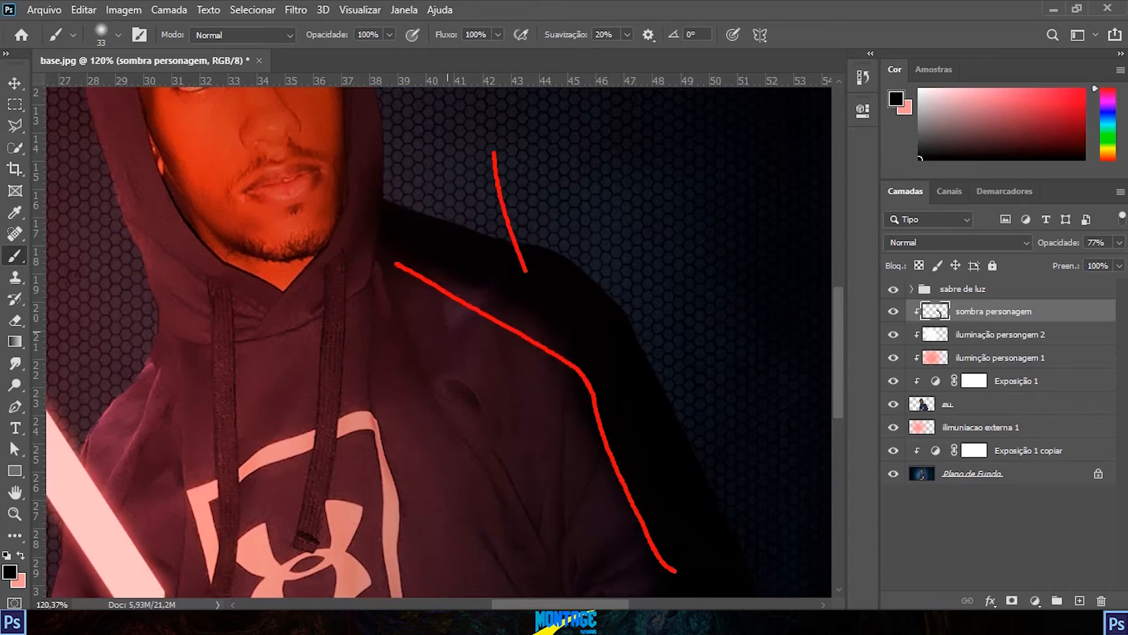
scroll(520, 415, "down", 4)
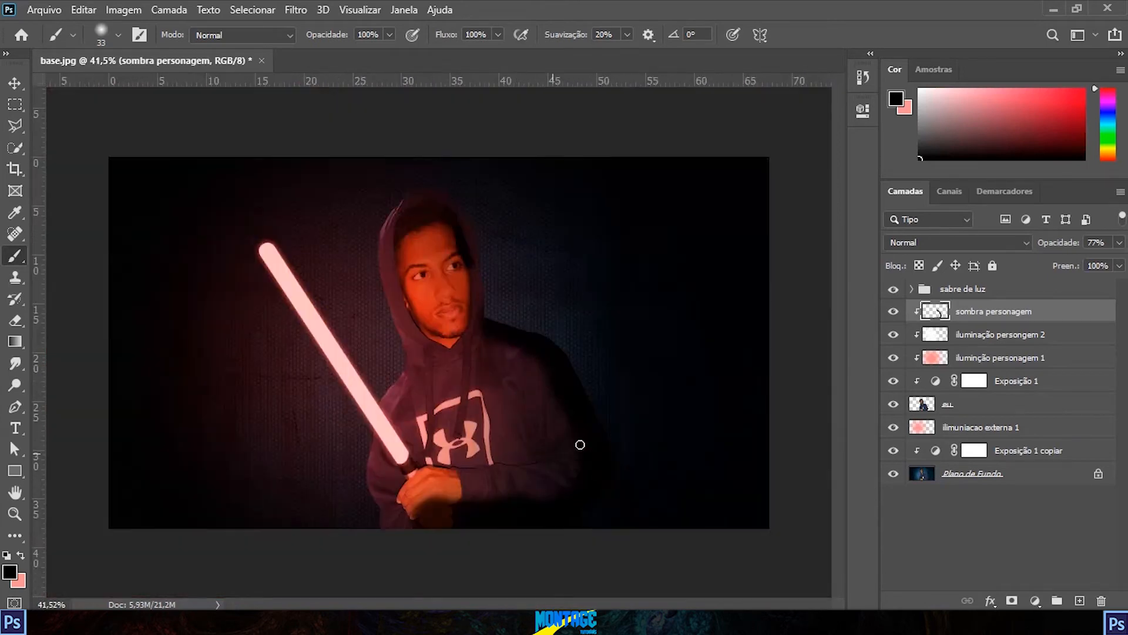
scroll(580, 445, "up", 5)
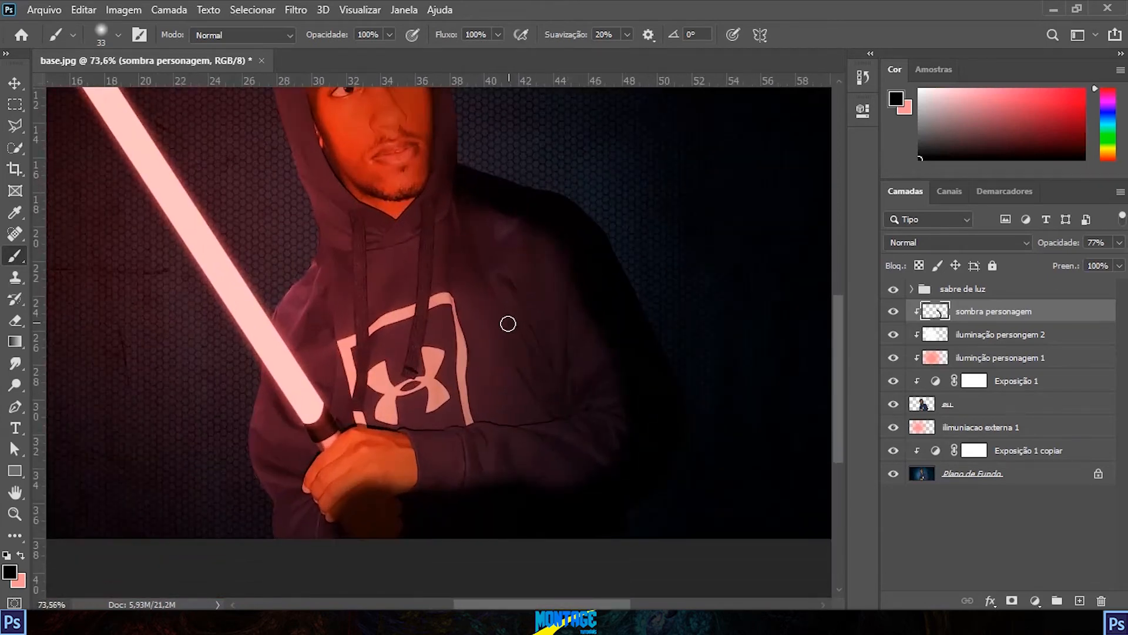
Step: Add a layer mask to the "sombra personagem" layer and enlarge the brush to 168 px
left_click(1012, 599)
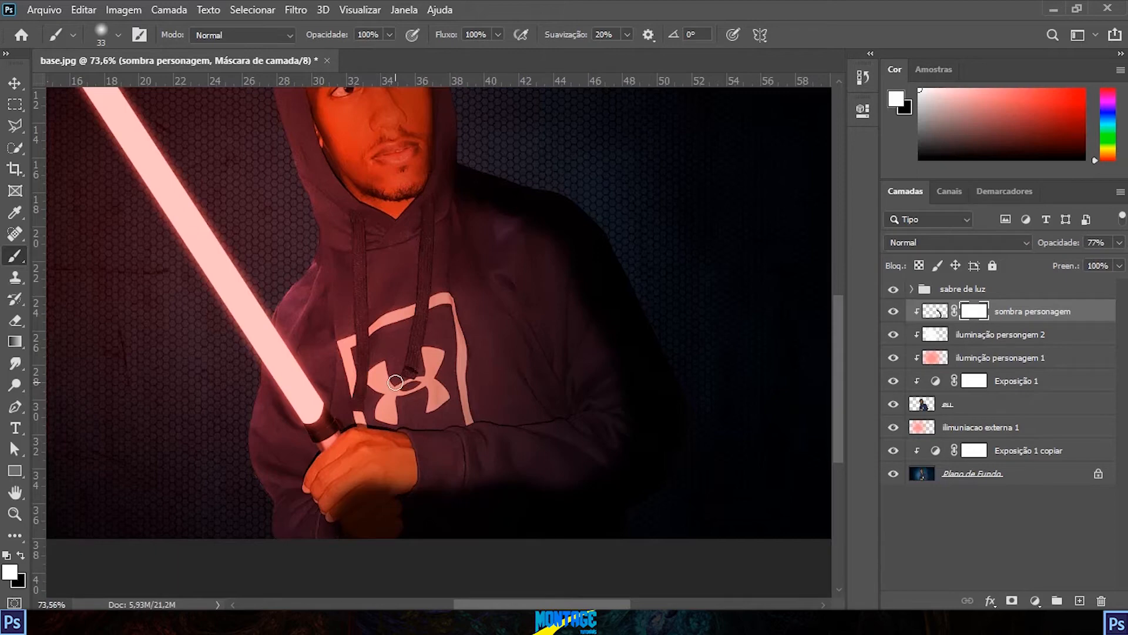
left_click_drag(246, 344, 281, 344)
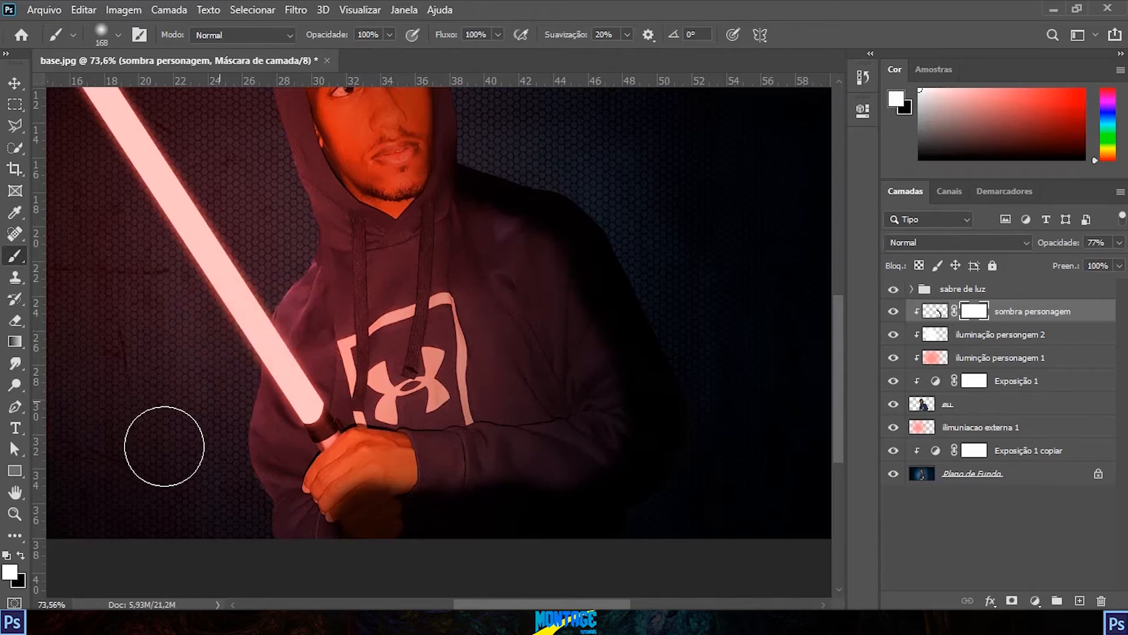
Step: Hide the shoulder and sleeve shadow with black on the layer mask, and bring it back with white
key("x")
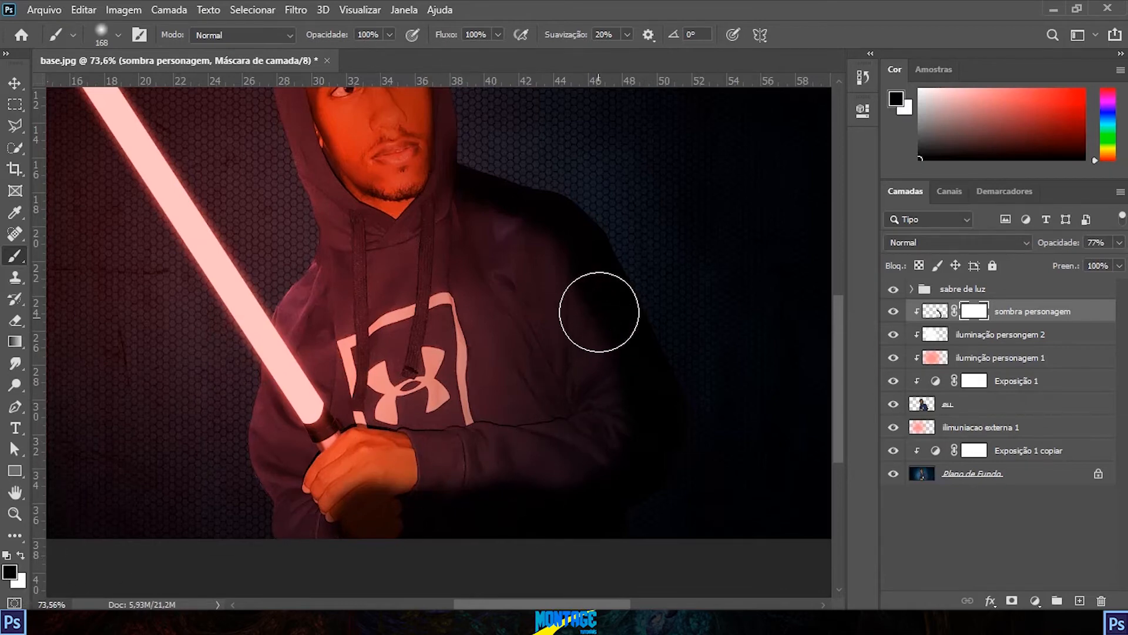
mouse_move(575, 234)
left_mouse_down()
mouse_move(555, 220)
mouse_move(644, 304)
mouse_move(658, 415)
mouse_move(623, 301)
mouse_move(637, 328)
mouse_move(633, 271)
mouse_move(583, 212)
mouse_move(602, 306)
mouse_move(582, 269)
mouse_move(611, 287)
left_mouse_up()
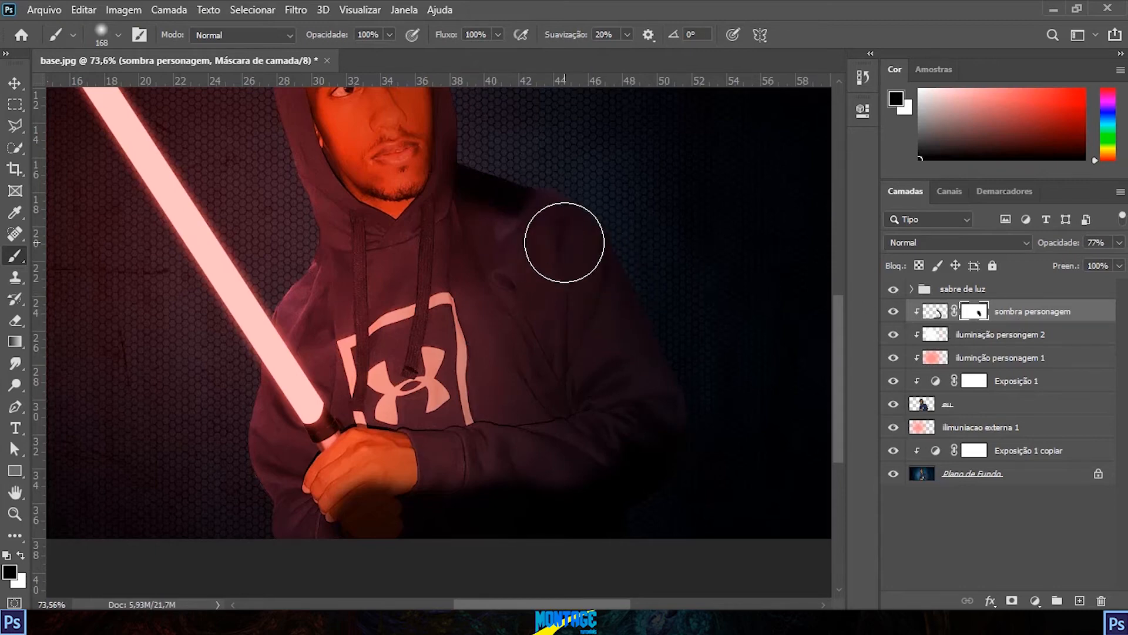
key("x")
mouse_move(541, 244)
left_mouse_down()
mouse_move(533, 189)
mouse_move(525, 209)
mouse_move(609, 252)
left_mouse_up()
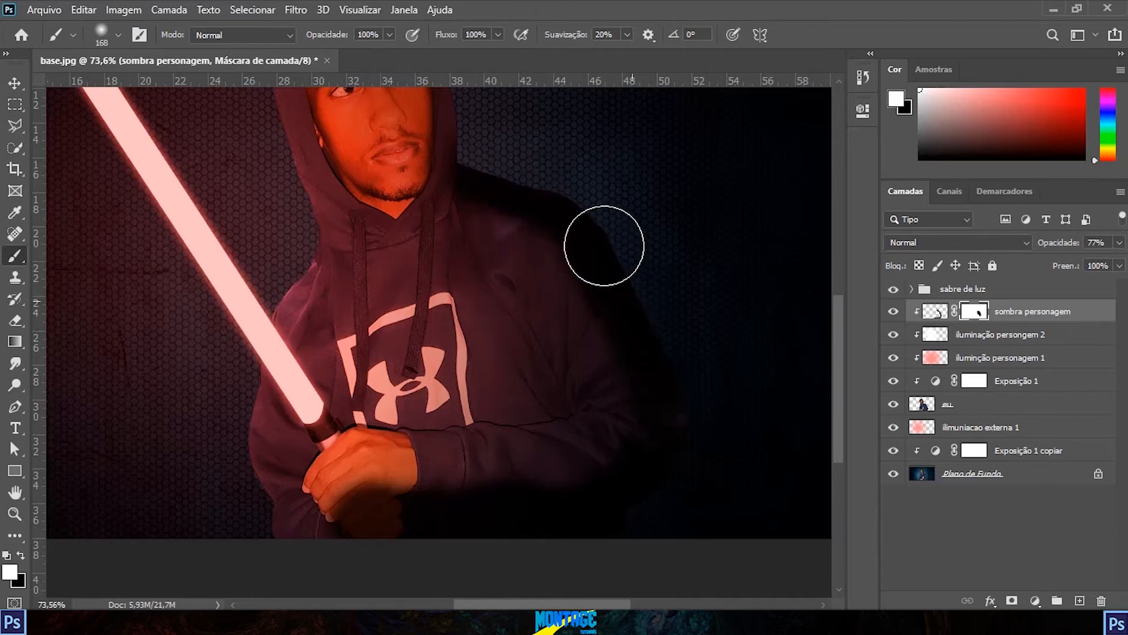
Step: Try masking out the shoulder shadow with the black brush and repaint the mask white to restore the shadow
key("x")
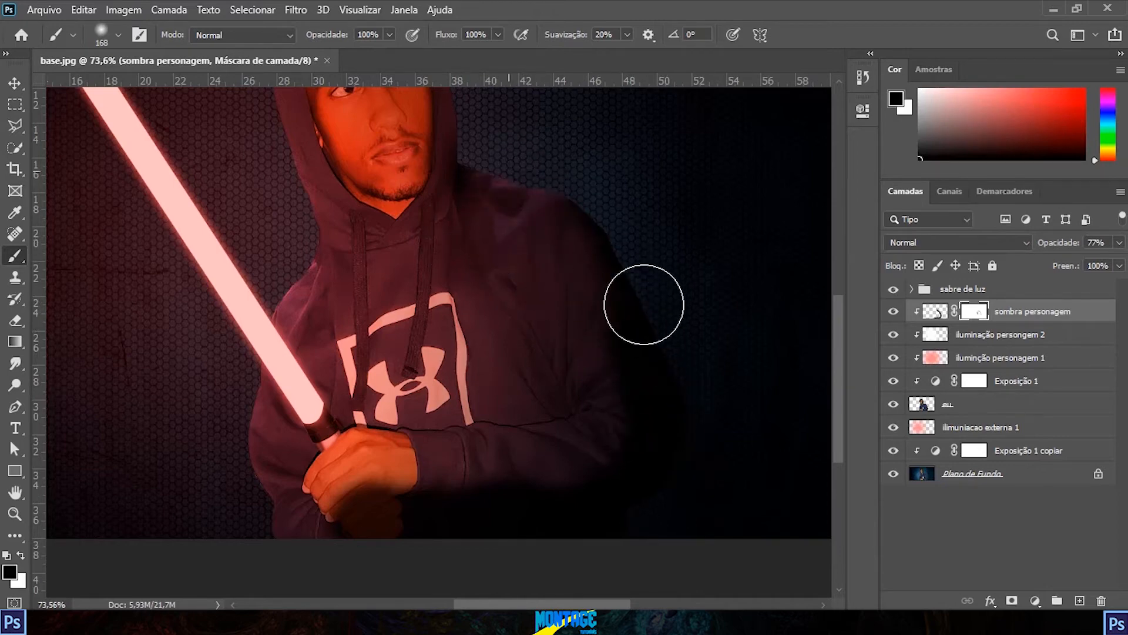
key("x")
left_click_drag(517, 207, 524, 210)
key("x")
key("x")
mouse_move(601, 249)
left_mouse_down()
mouse_move(666, 353)
mouse_move(657, 359)
left_mouse_up()
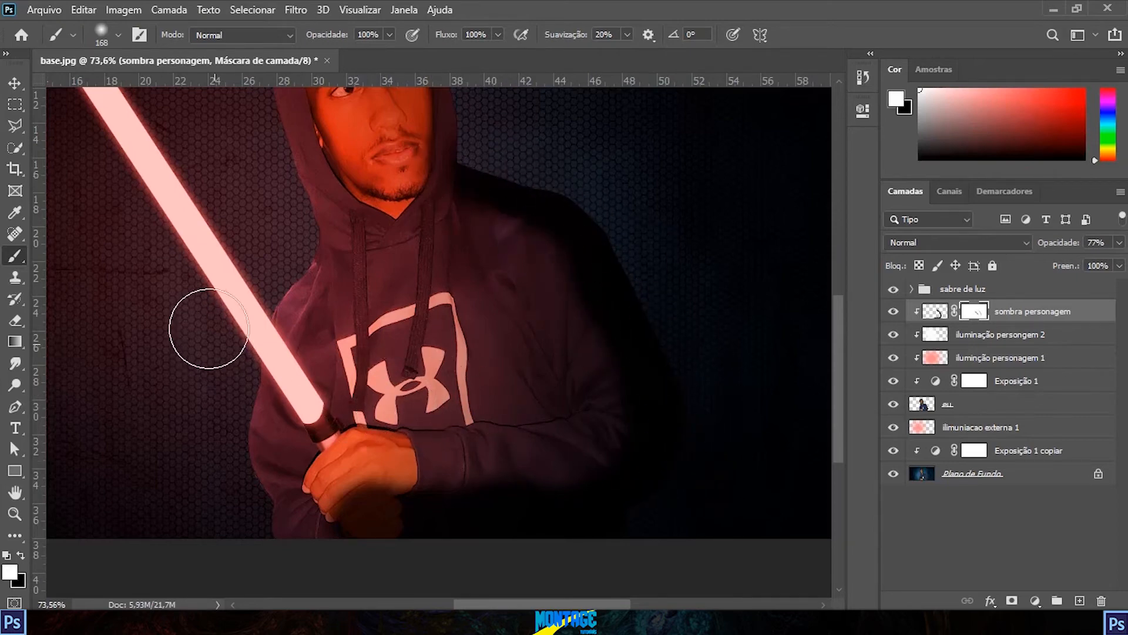
Step: Soften the shoulder and sleeve shadow by applying black-to-transparent radial gradients on the "sombra personagem" mask
left_click(15, 342)
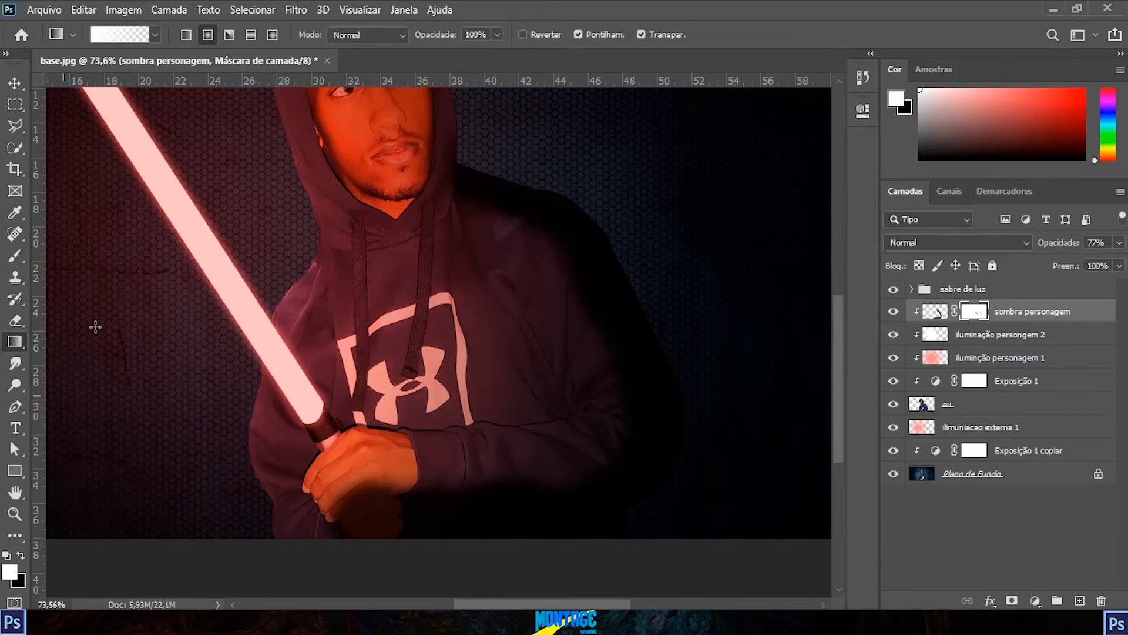
key("x")
key("x")
key("x")
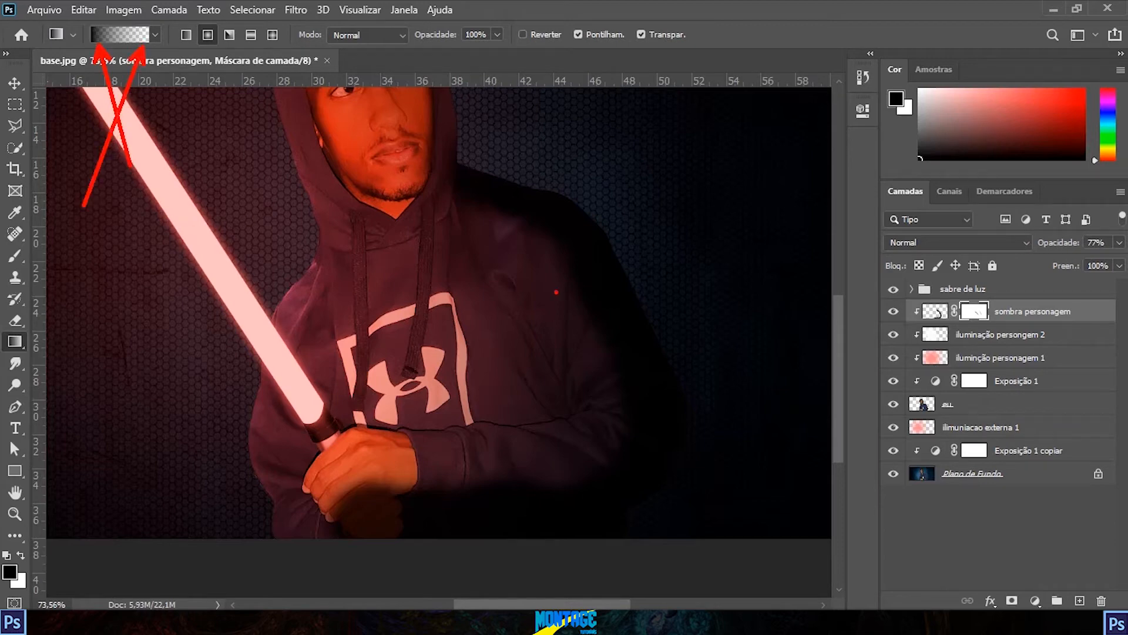
left_click_drag(439, 260, 545, 199)
left_click_drag(502, 288, 577, 254)
left_click_drag(478, 350, 664, 325)
left_click_drag(451, 368, 666, 372)
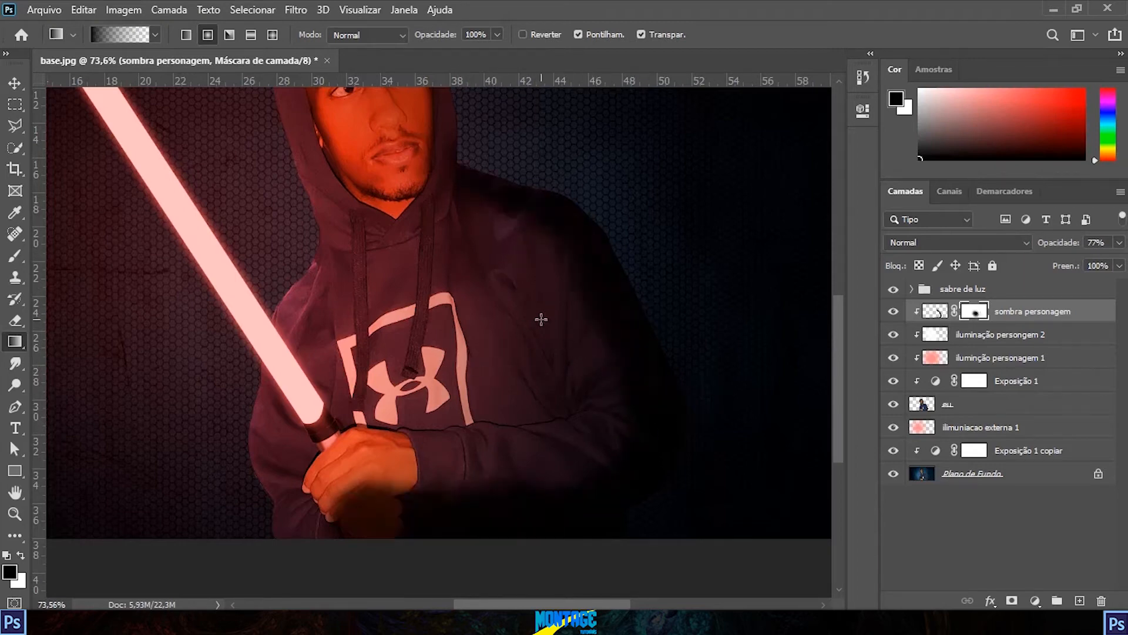
Step: Fade the shadow around the hands and forearm with black-to-transparent gradients on the layer mask
left_click_drag(582, 404, 515, 229)
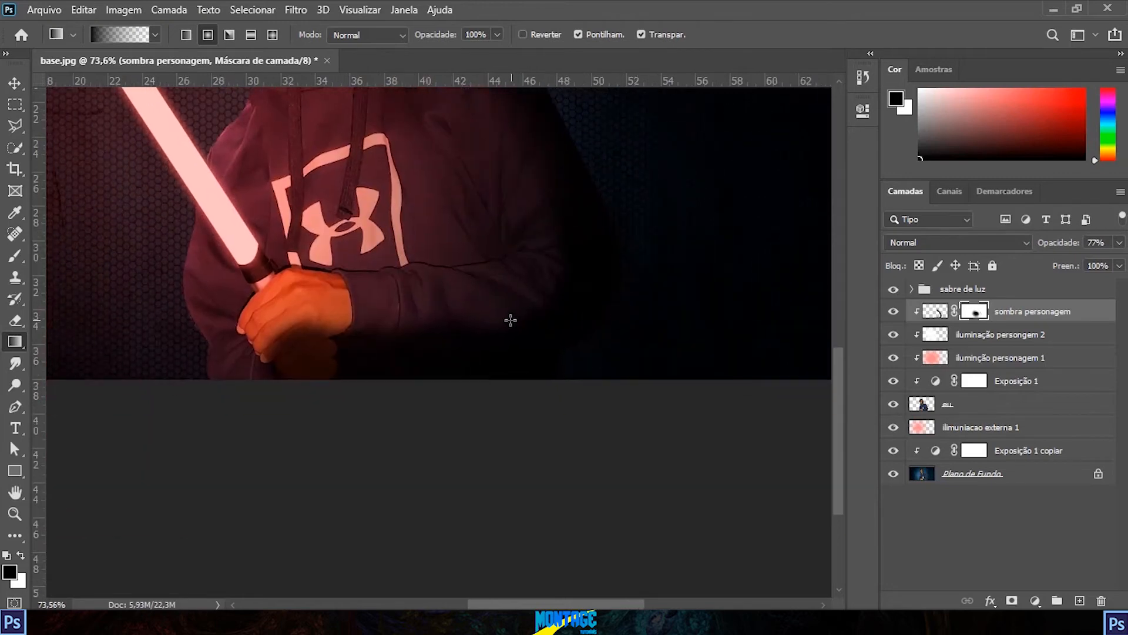
left_click_drag(336, 269, 346, 362)
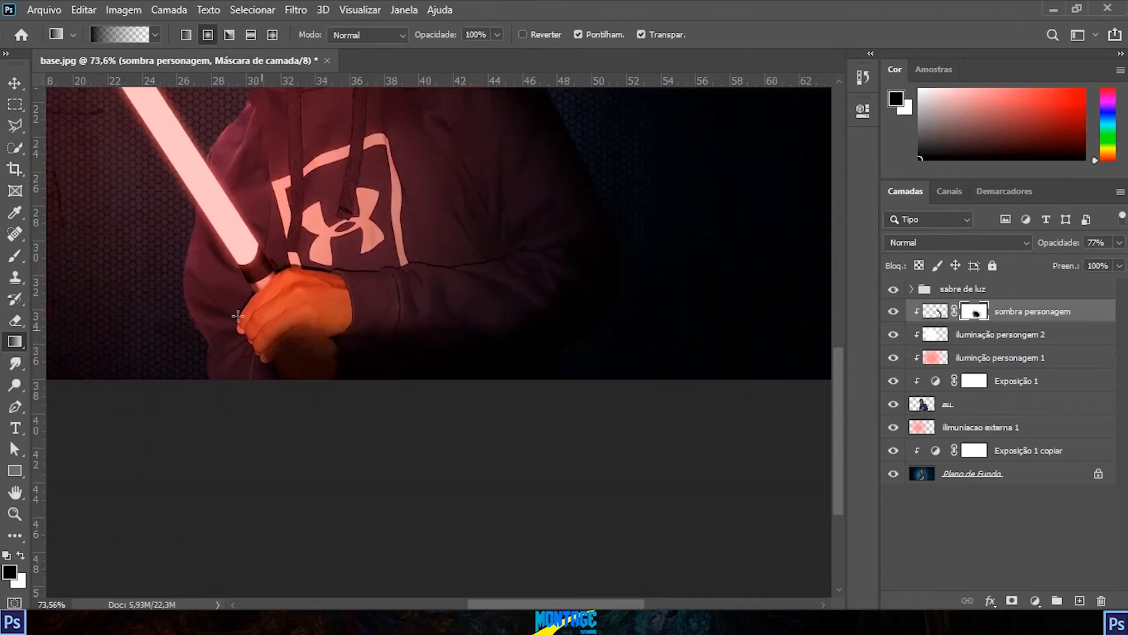
left_click_drag(370, 277, 447, 336)
scroll(500, 235, "up", 3)
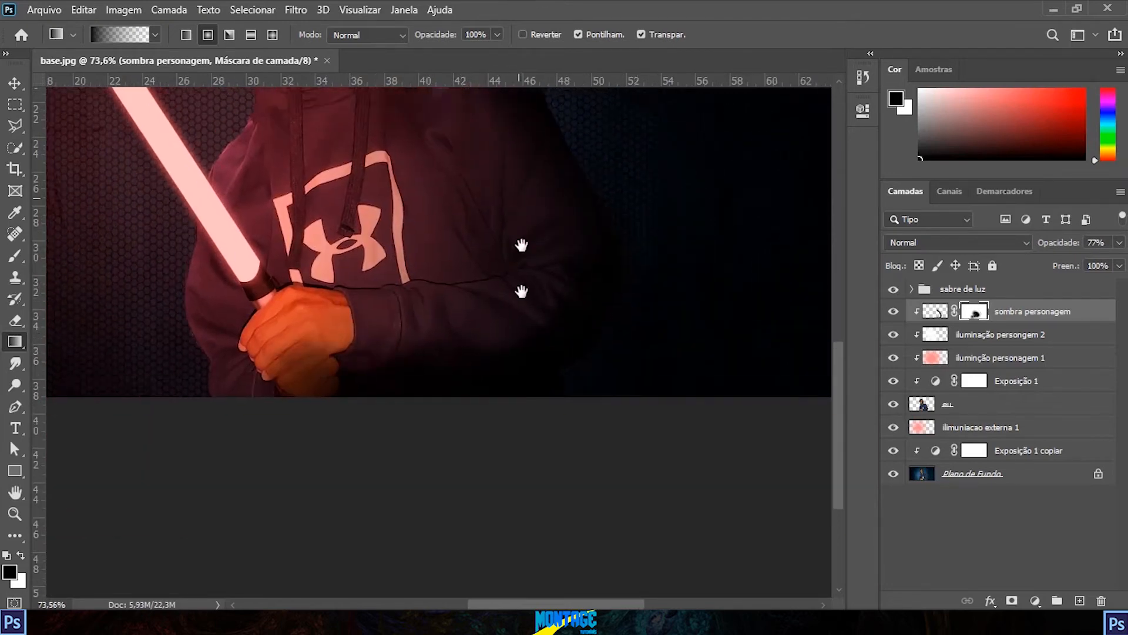
Step: Soften the shadow between the face and the hood with a black-to-transparent gradient on the layer mask
left_click_drag(448, 326, 516, 533)
left_click_drag(411, 266, 457, 253)
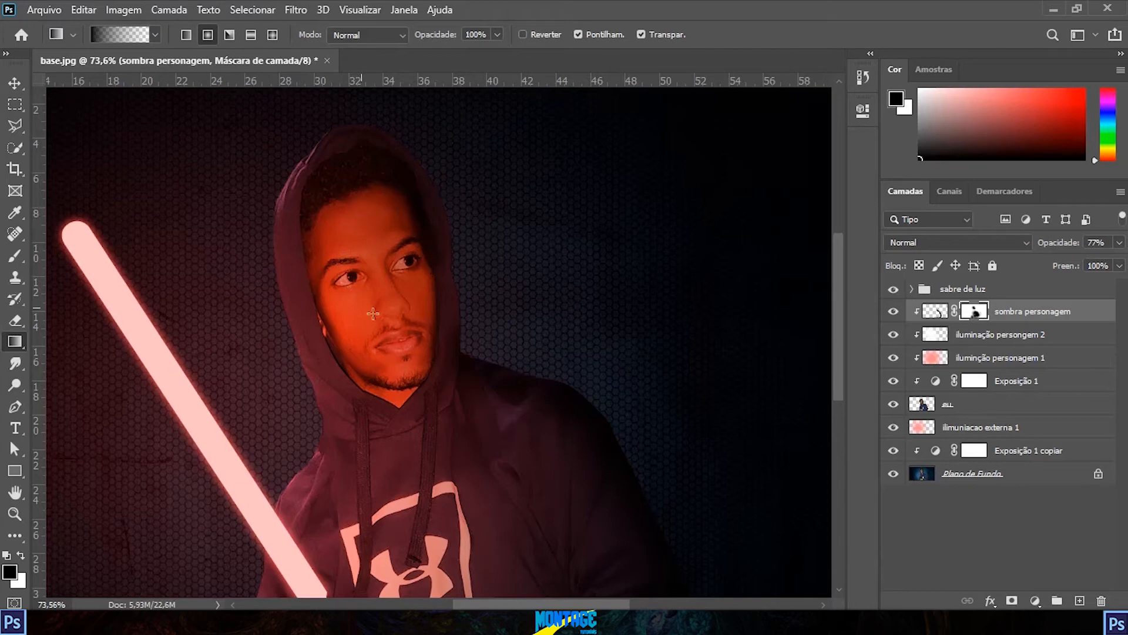
scroll(588, 307, "down", 5, "alt")
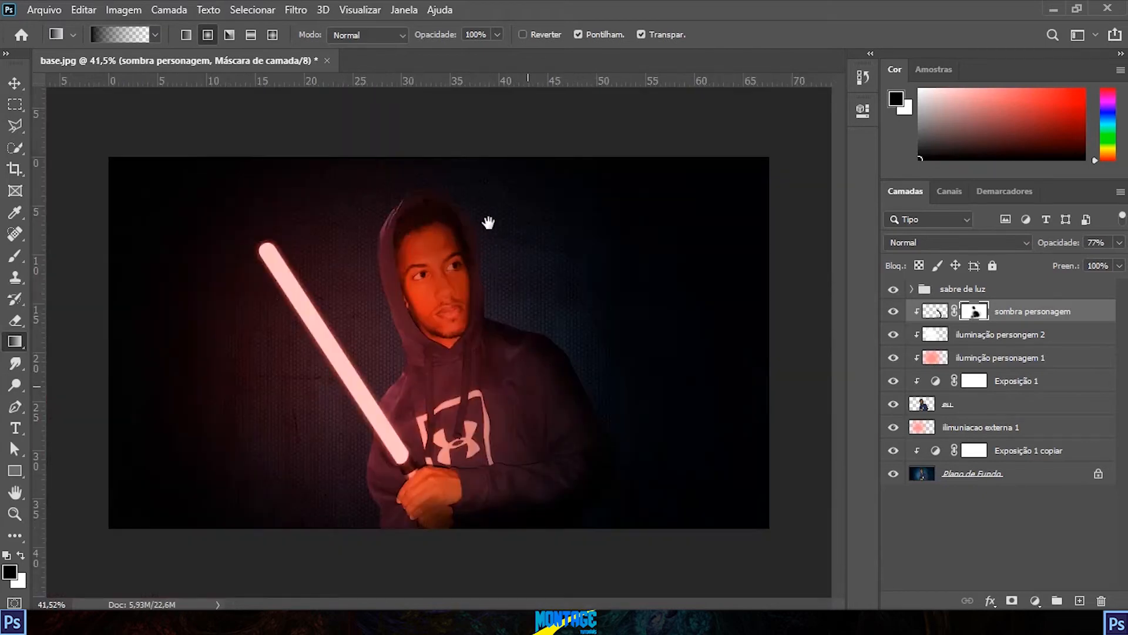
scroll(608, 457, "up", 2, "alt")
left_click_drag(513, 443, 582, 495)
scroll(711, 376, "down", 4)
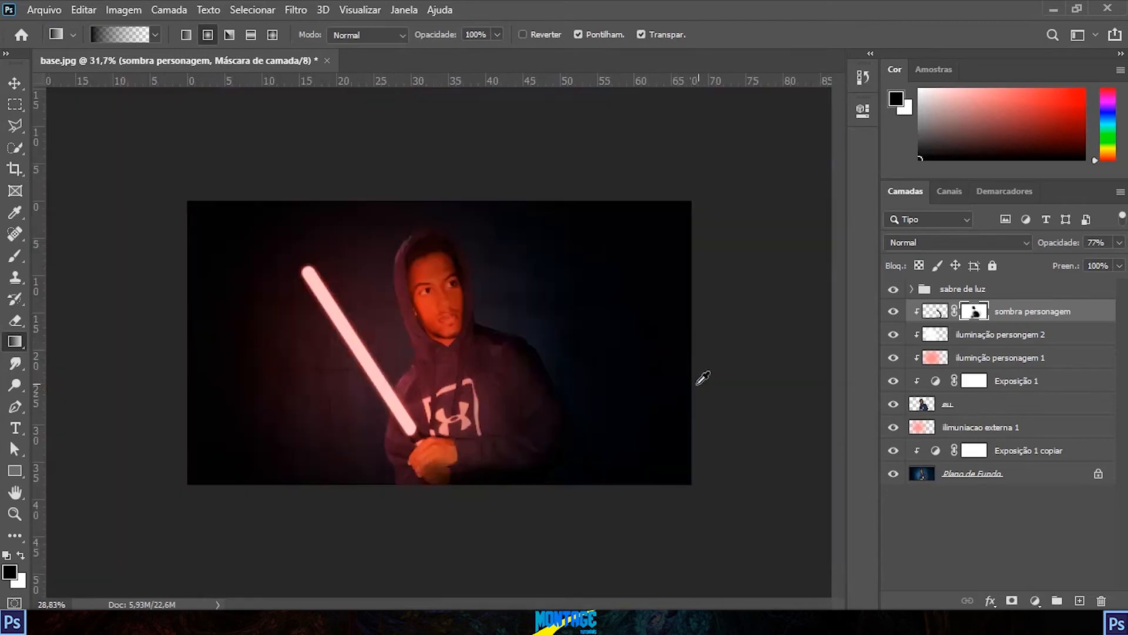
scroll(496, 383, "up", 4, "alt")
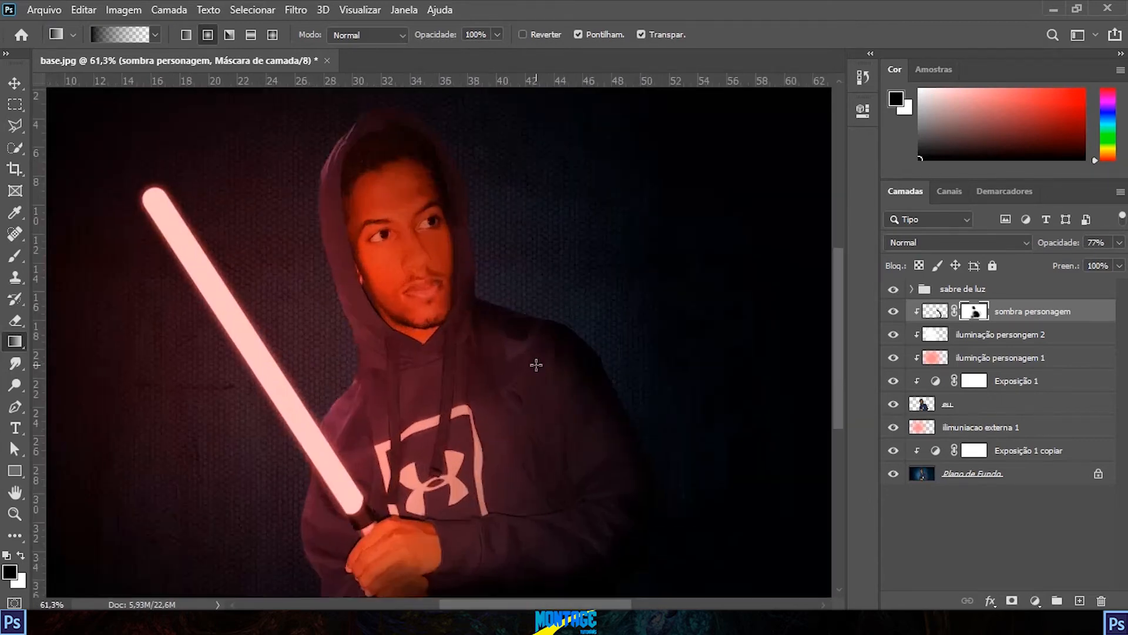
Step: Rebalance the shadow along the outer shoulder and sleeve with alternating white and black gradients on the layer mask
key("x")
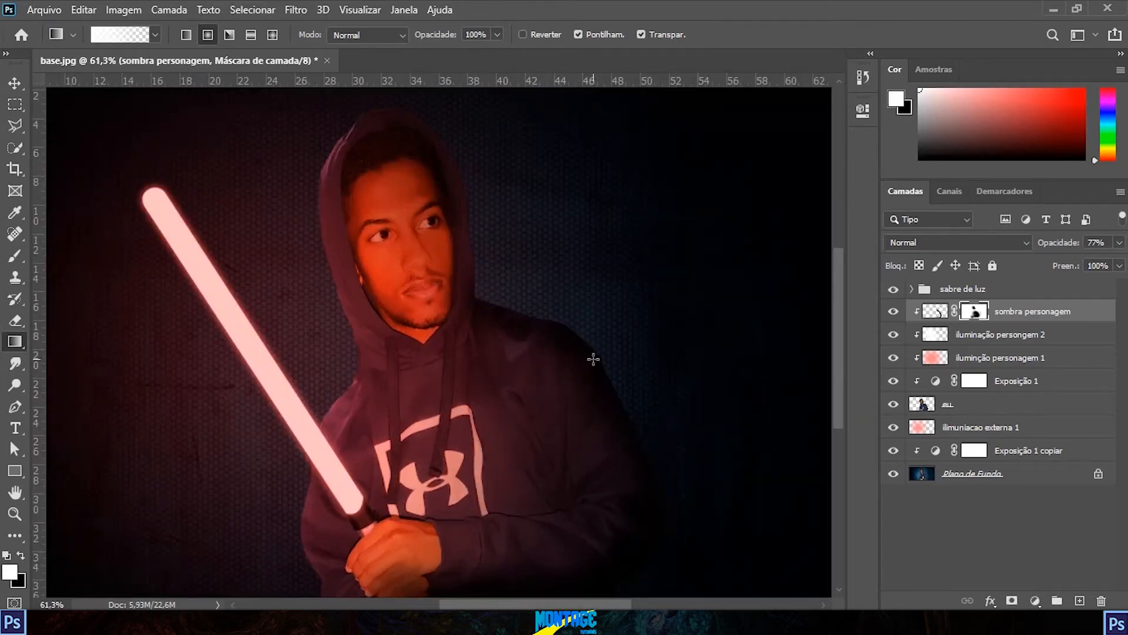
key("x")
mouse_move(658, 433)
left_mouse_down()
mouse_move(589, 480)
mouse_move(551, 480)
mouse_move(624, 446)
left_mouse_up()
key("x")
key("x")
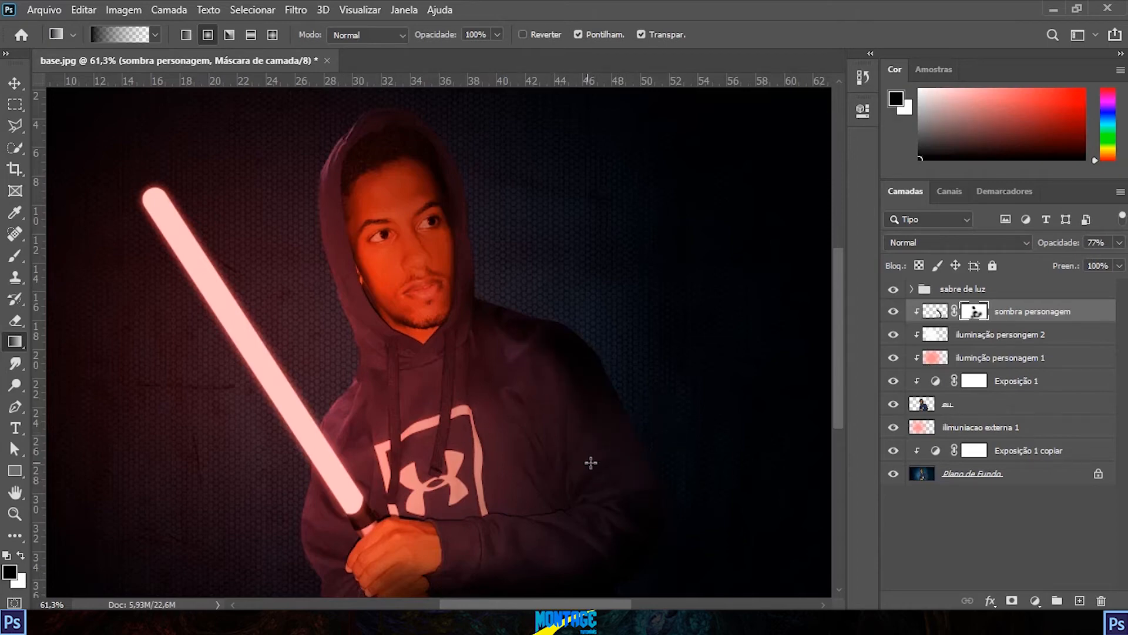
key("x")
left_click_drag(663, 428, 550, 457)
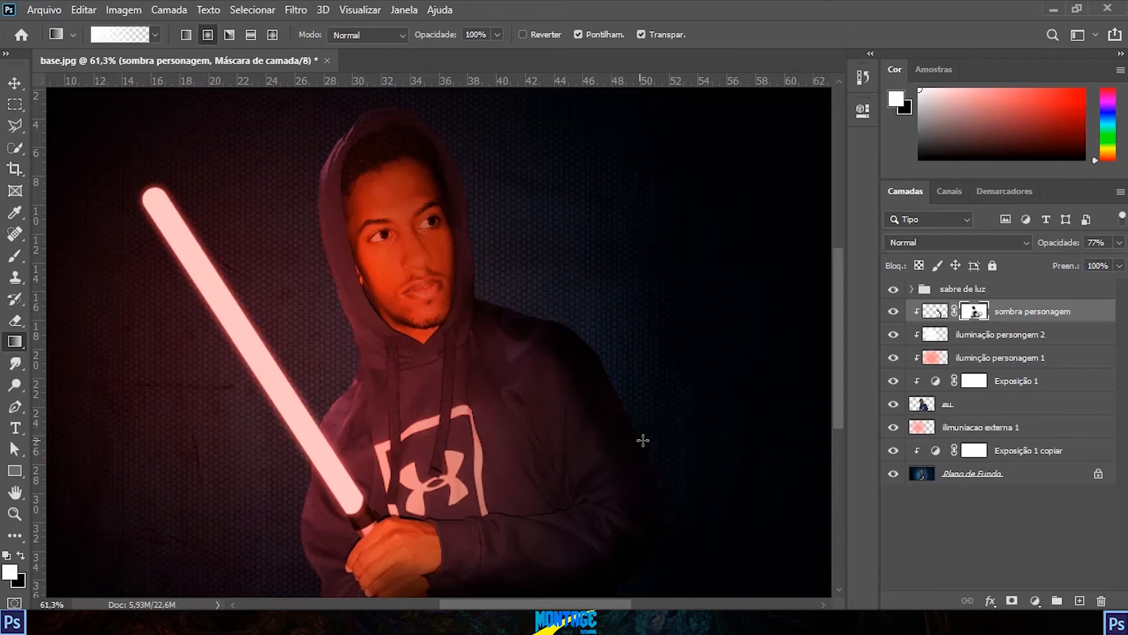
key("x")
left_click_drag(554, 416, 615, 391)
Step: Lower the opacity of the "sombra personagem" layer to 71%
scroll(584, 351, "down", 5)
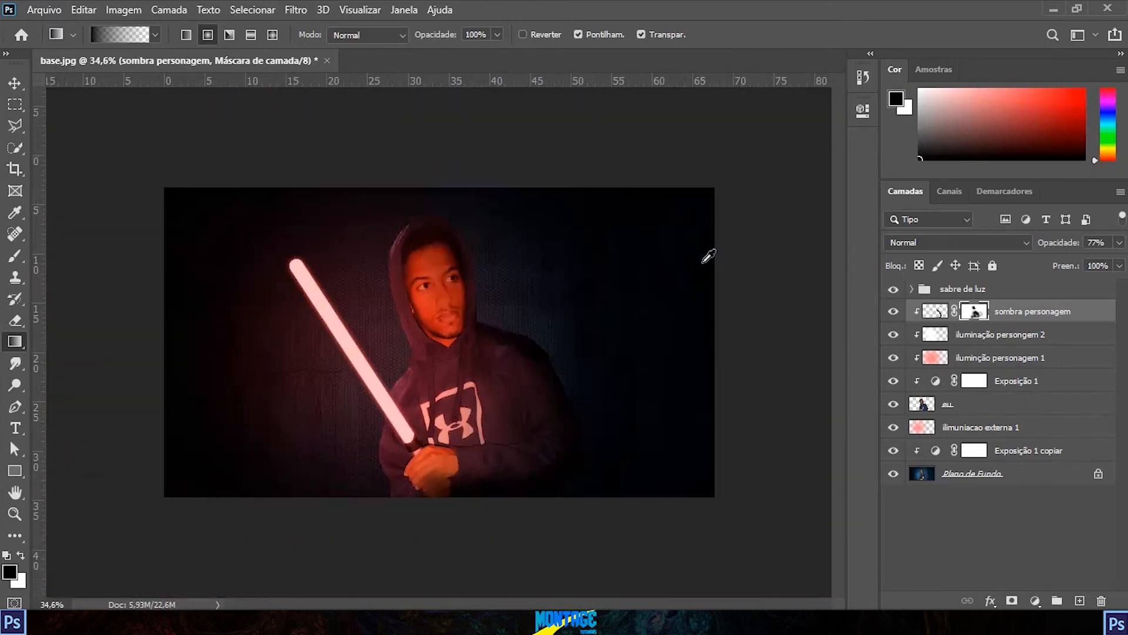
scroll(531, 297, "up", 2)
left_click(1118, 243)
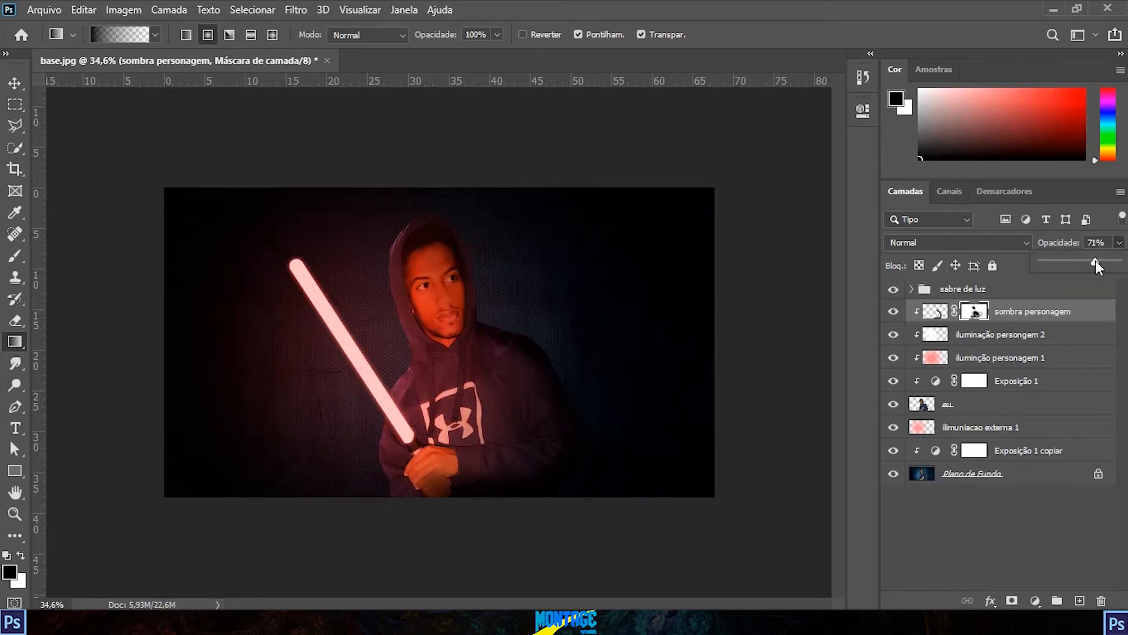
left_click(584, 274)
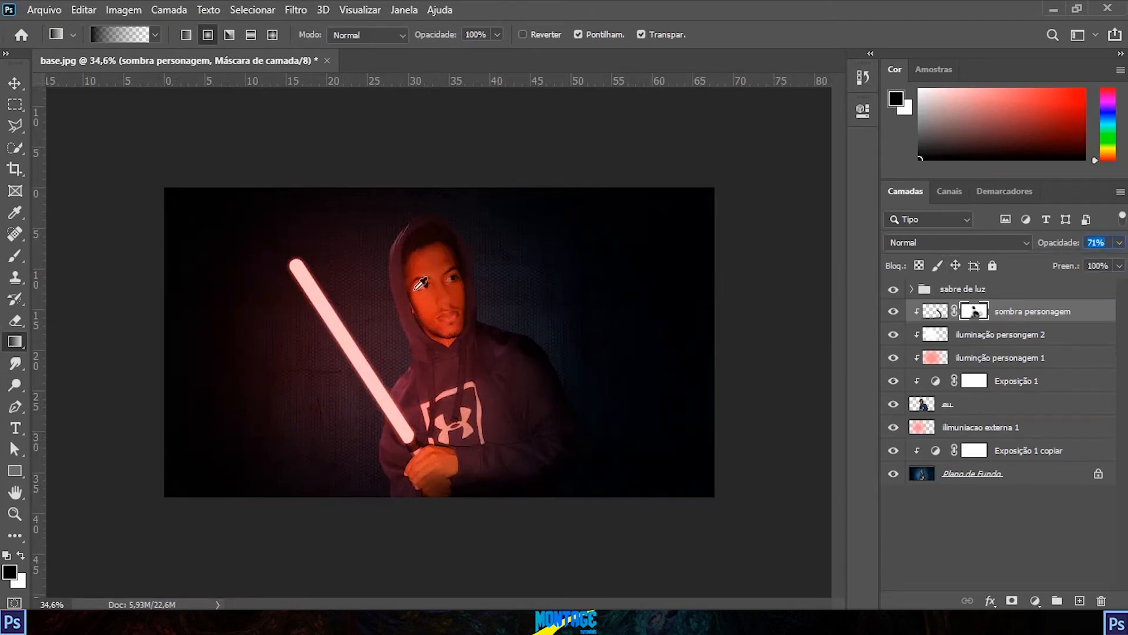
Step: Examine the balance of red light and shadow on the character across the whole composition
key("v")
scroll(443, 335, "up", 2)
scroll(504, 352, "down", 4)
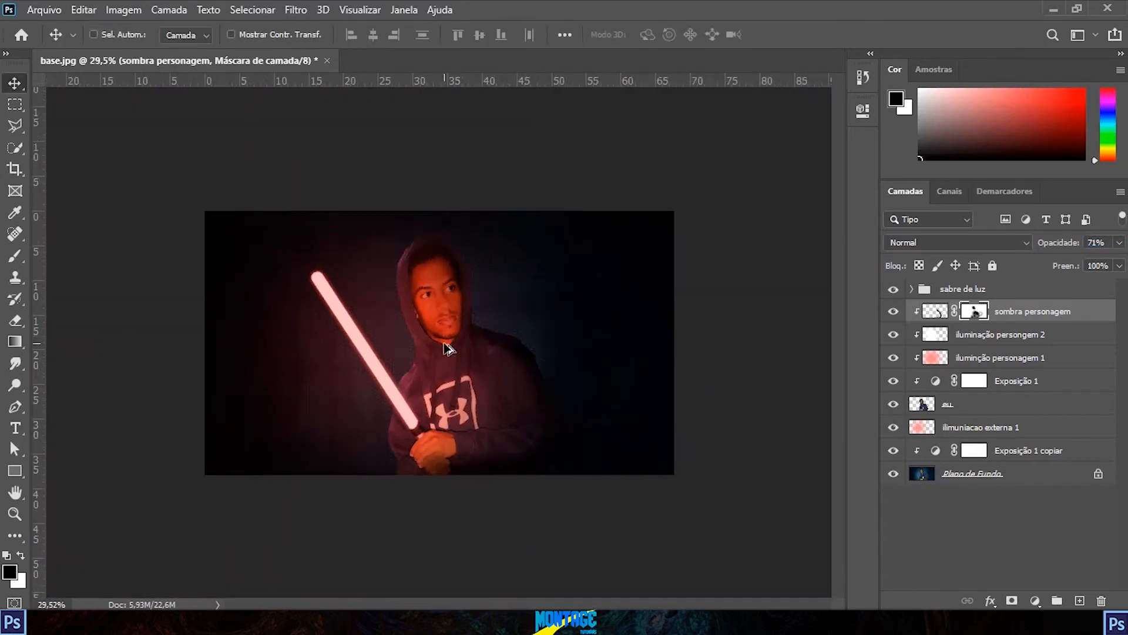
scroll(445, 349, "up", 3)
scroll(445, 349, "down", 1)
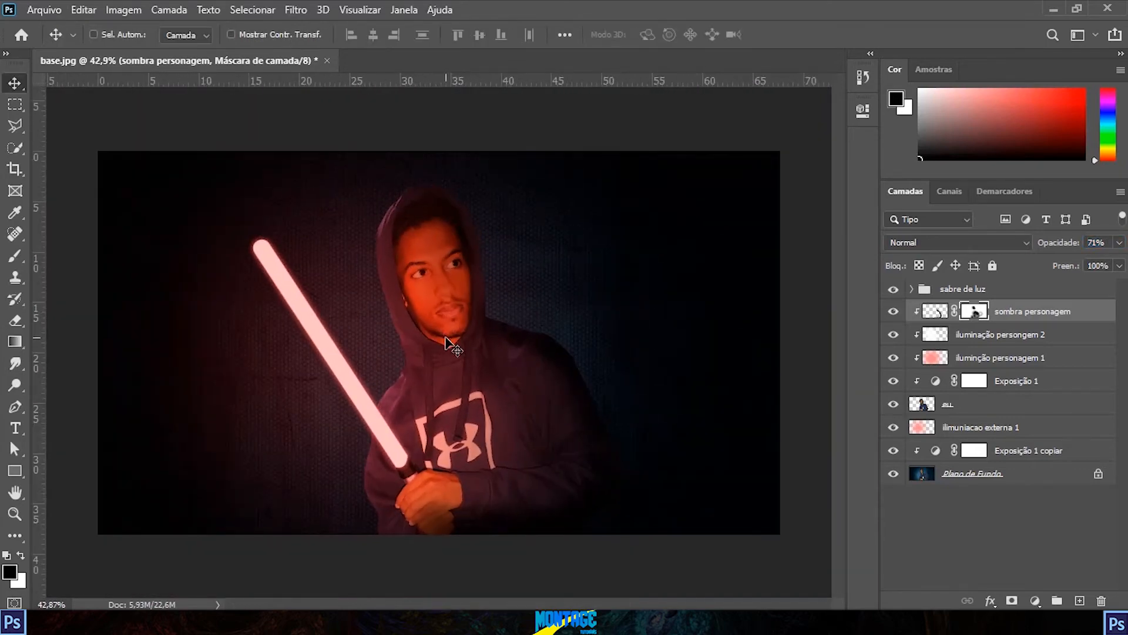
scroll(423, 335, "down", 2)
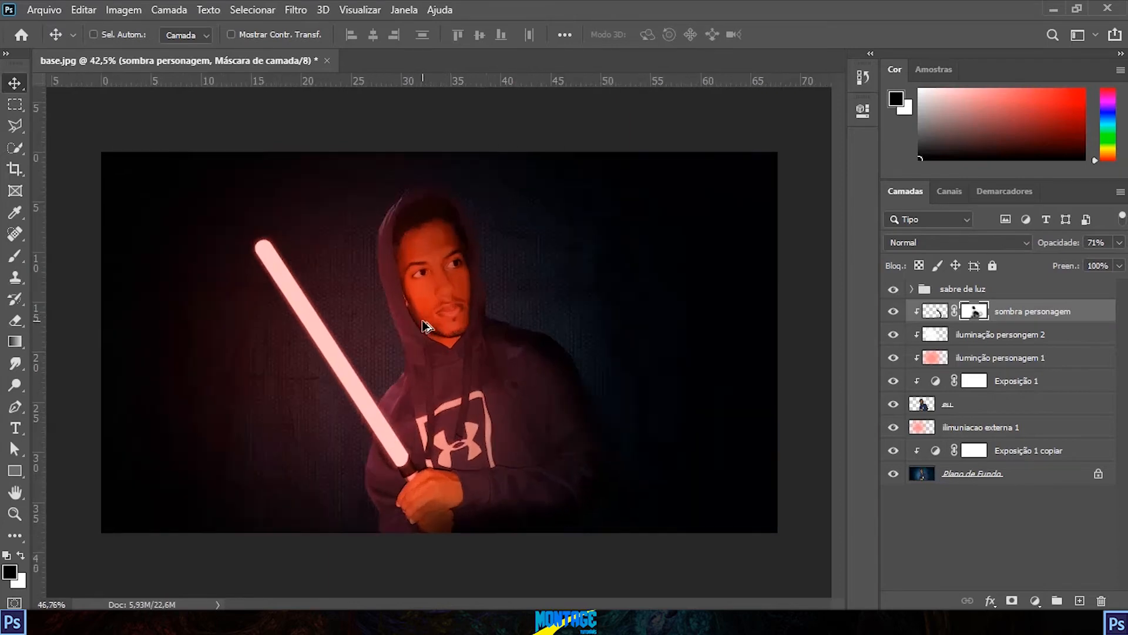
scroll(428, 327, "up", 3)
scroll(435, 327, "down", 1)
scroll(438, 312, "up", 1)
scroll(445, 297, "down", 2)
scroll(443, 295, "up", 1)
scroll(446, 292, "down", 1)
key("ctrl")
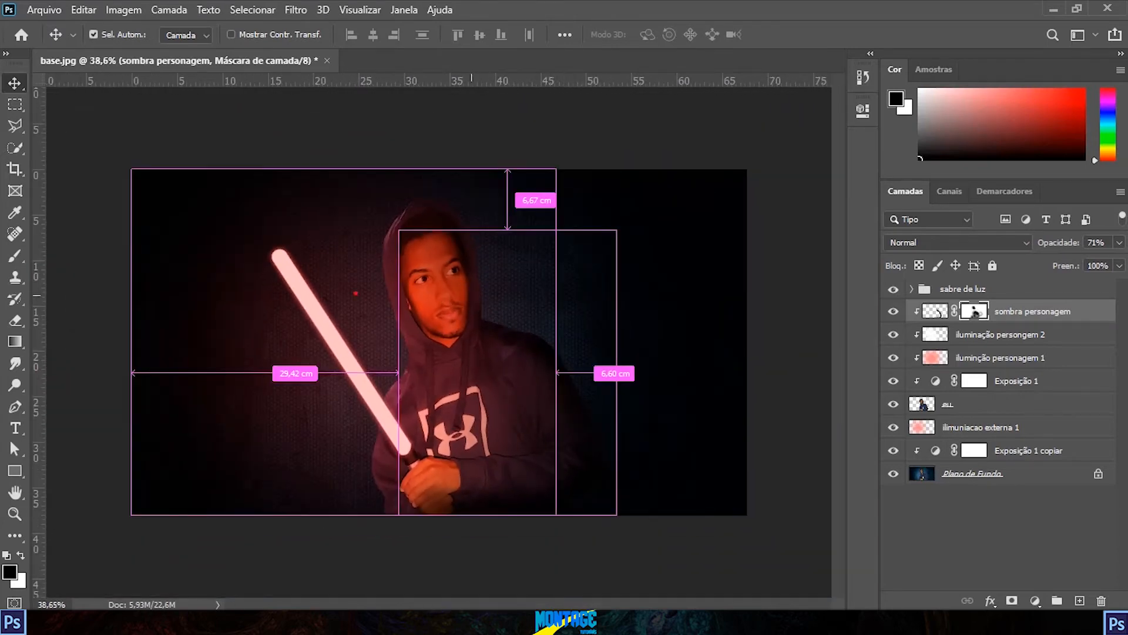
left_click_drag(281, 259, 399, 447)
left_click_drag(347, 341, 435, 293)
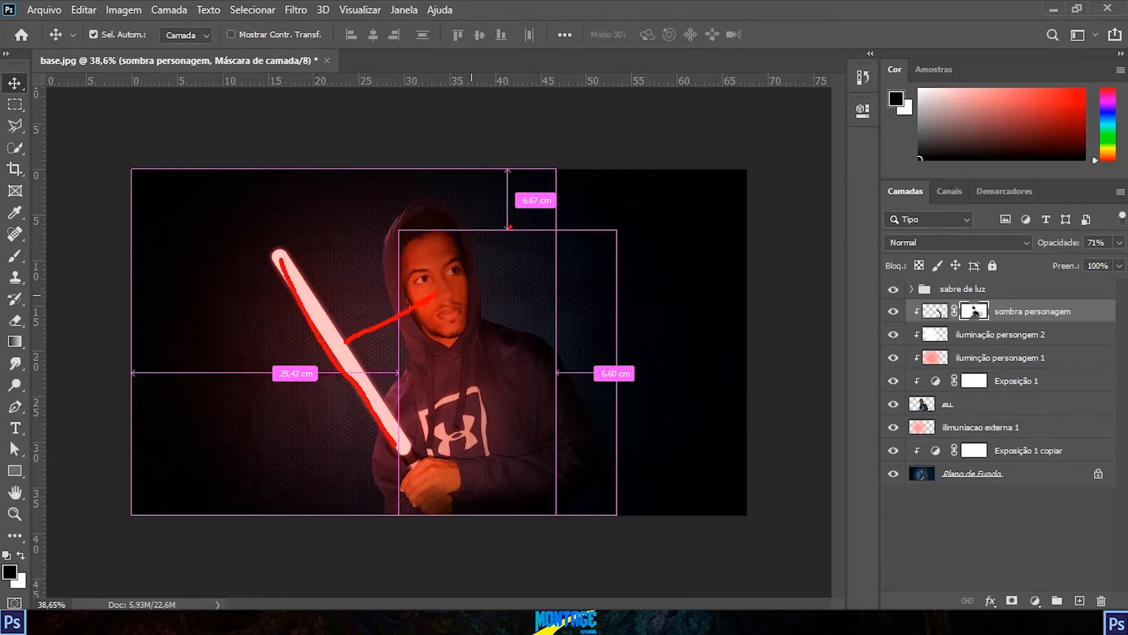
mouse_move(473, 201)
left_mouse_down()
mouse_move(498, 280)
mouse_move(556, 299)
mouse_move(641, 418)
mouse_move(624, 496)
mouse_move(604, 526)
mouse_move(645, 454)
mouse_move(617, 332)
mouse_move(498, 240)
mouse_move(459, 172)
mouse_move(573, 336)
mouse_move(674, 538)
left_mouse_up()
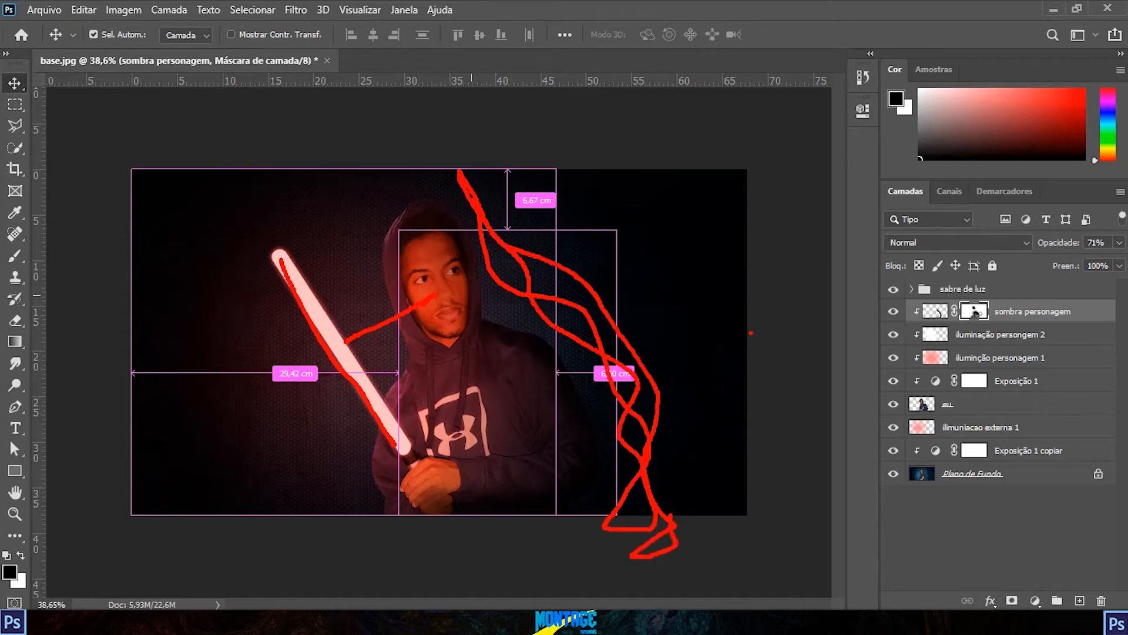
Step: Duplicate the "eu" character layer and name the upper copy "eu"
left_click(969, 404)
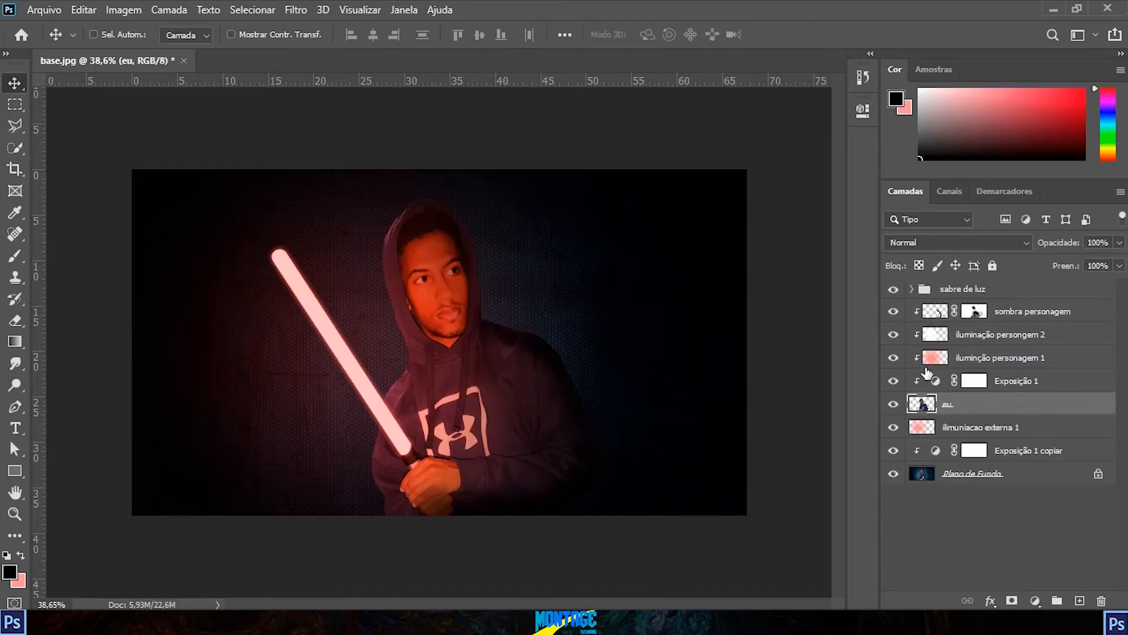
key("ctrl+j")
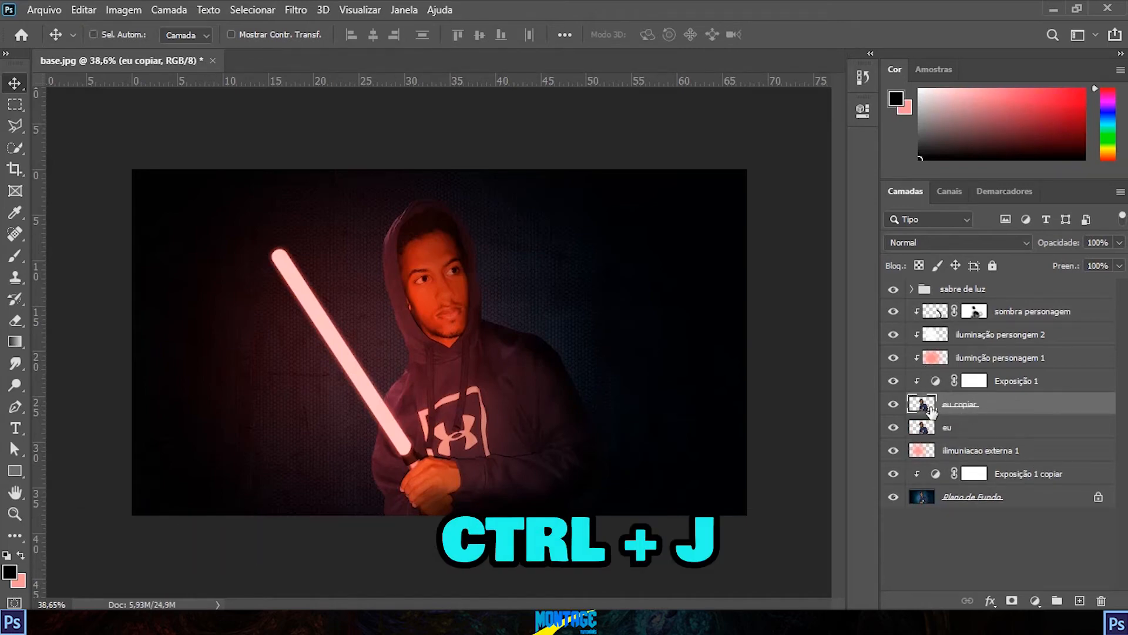
double_click(963, 403)
left_click(992, 402)
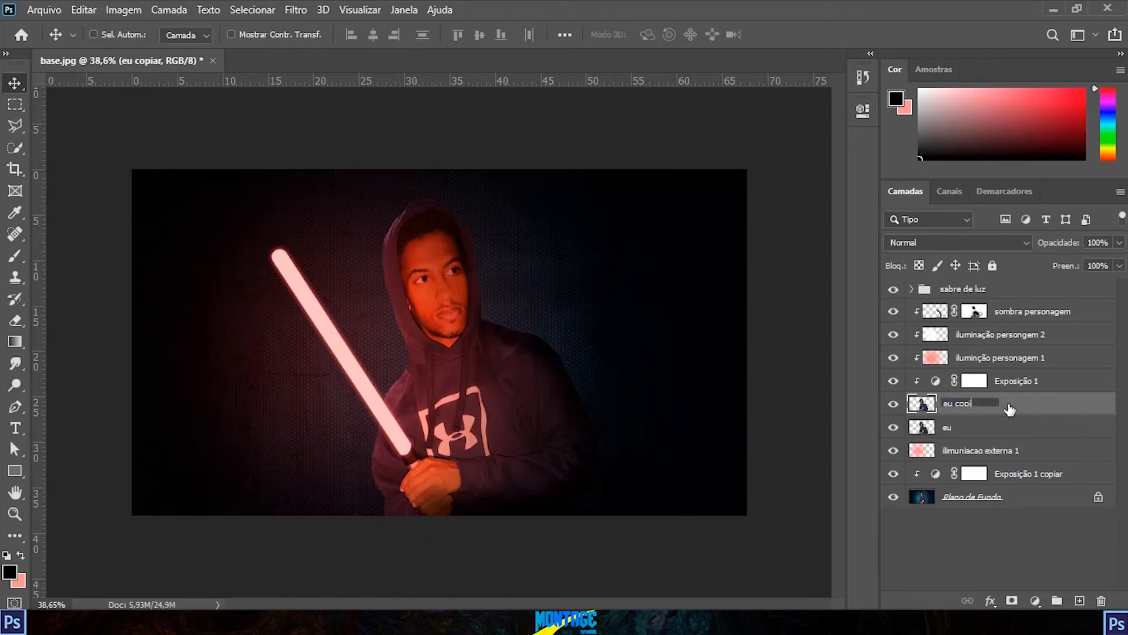
Step: Rename the lower of the two character layers as "sombra personagem externa"
left_click(947, 427)
double_click(947, 427)
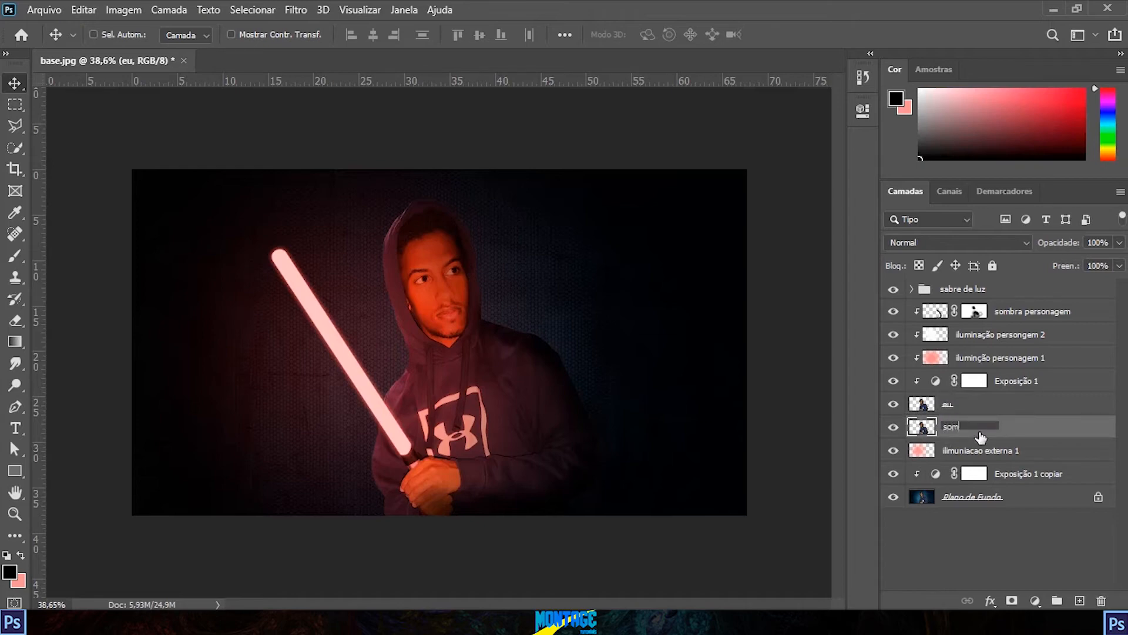
type("sombra personagem externa")
key("Return")
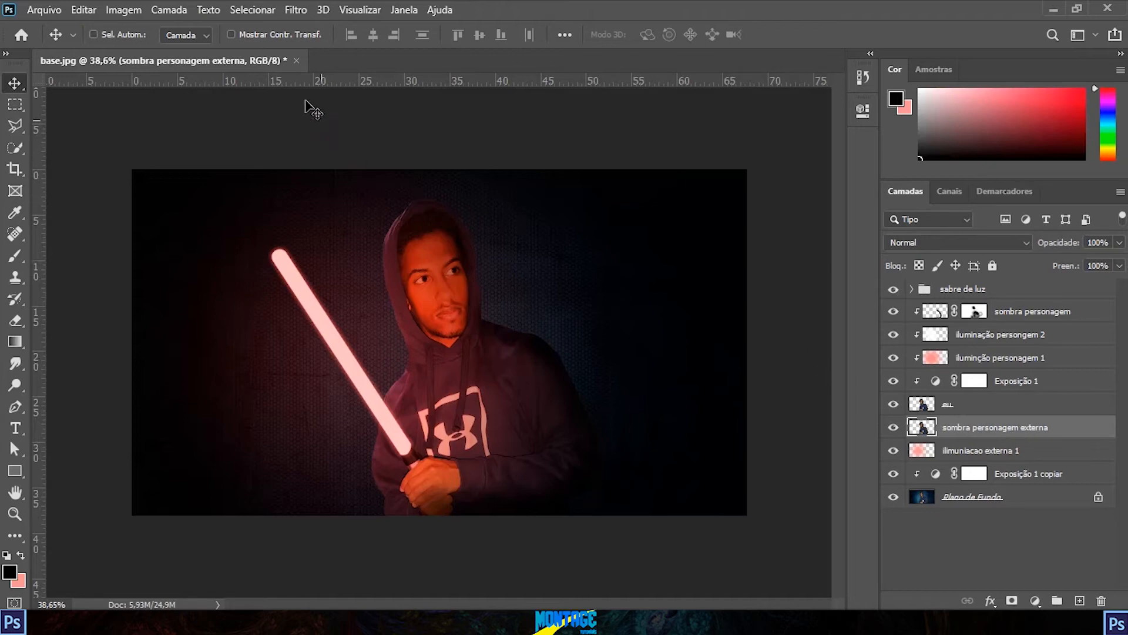
Step: Turn the "sombra personagem externa" layer black with Hue/Saturation lightness -100, and check the silhouette with the "eu" layer briefly hidden
left_click(131, 10)
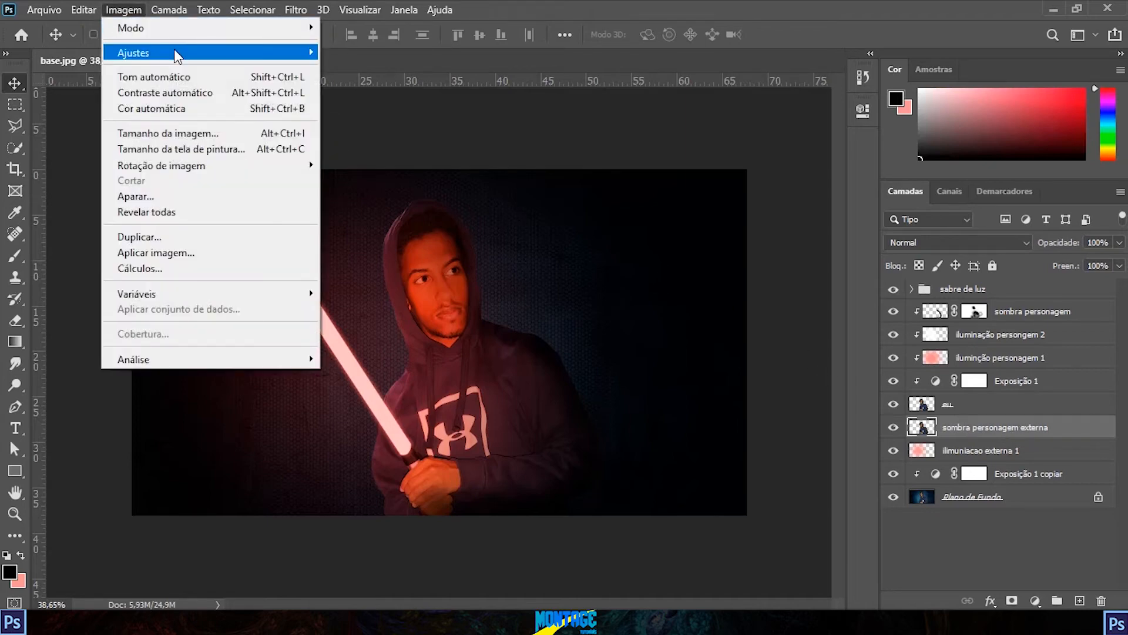
mouse_move(174, 51)
left_click(436, 142)
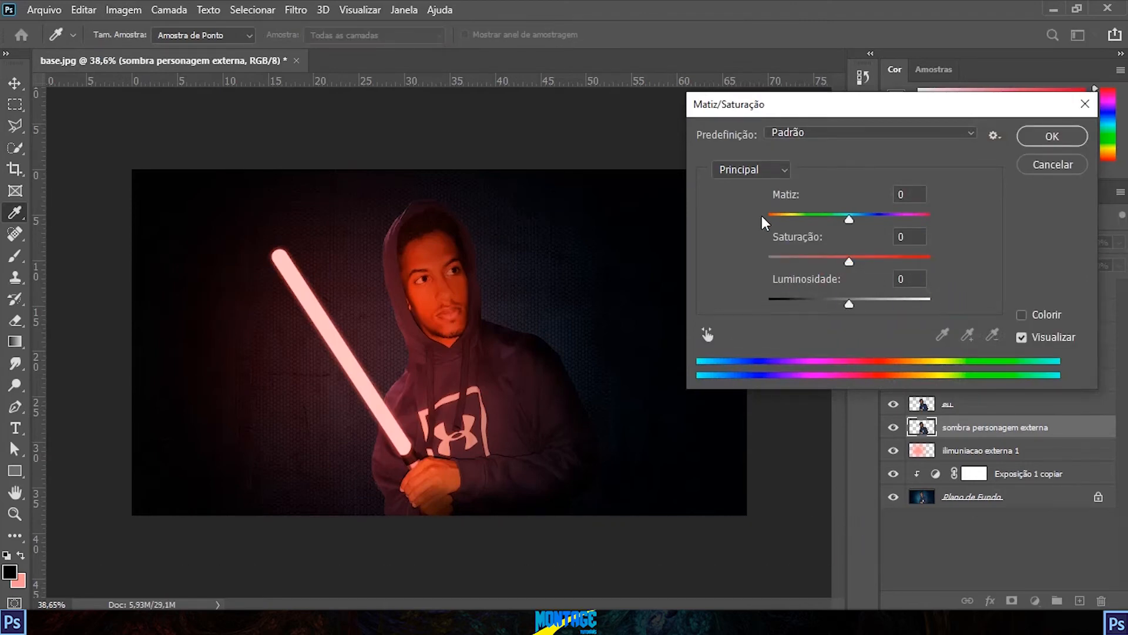
left_click_drag(846, 302, 768, 303)
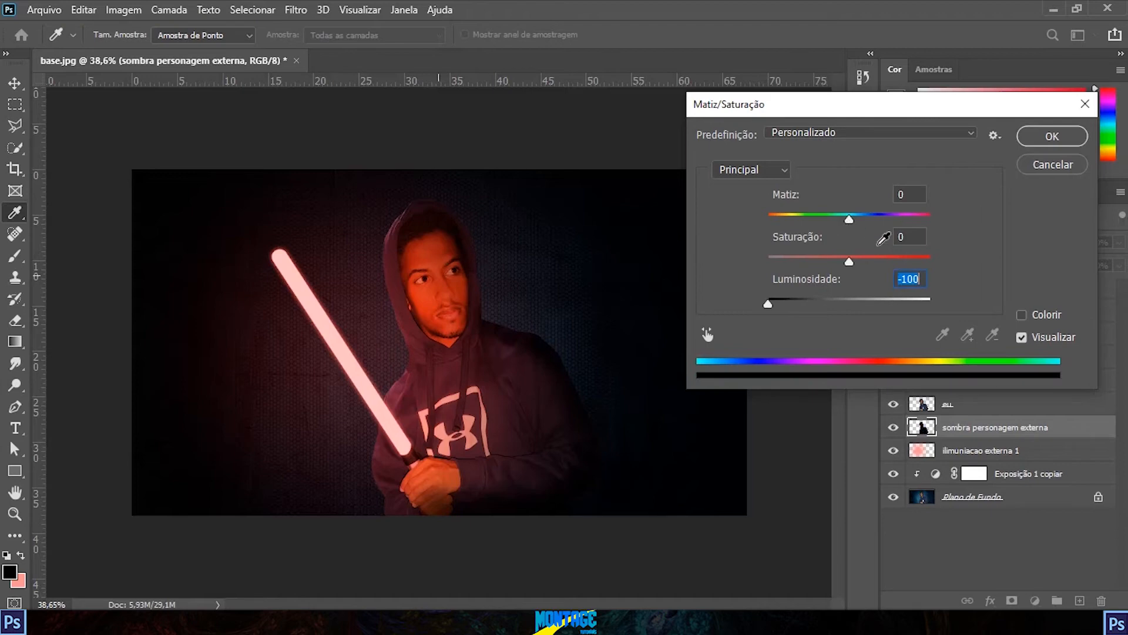
left_click(1049, 145)
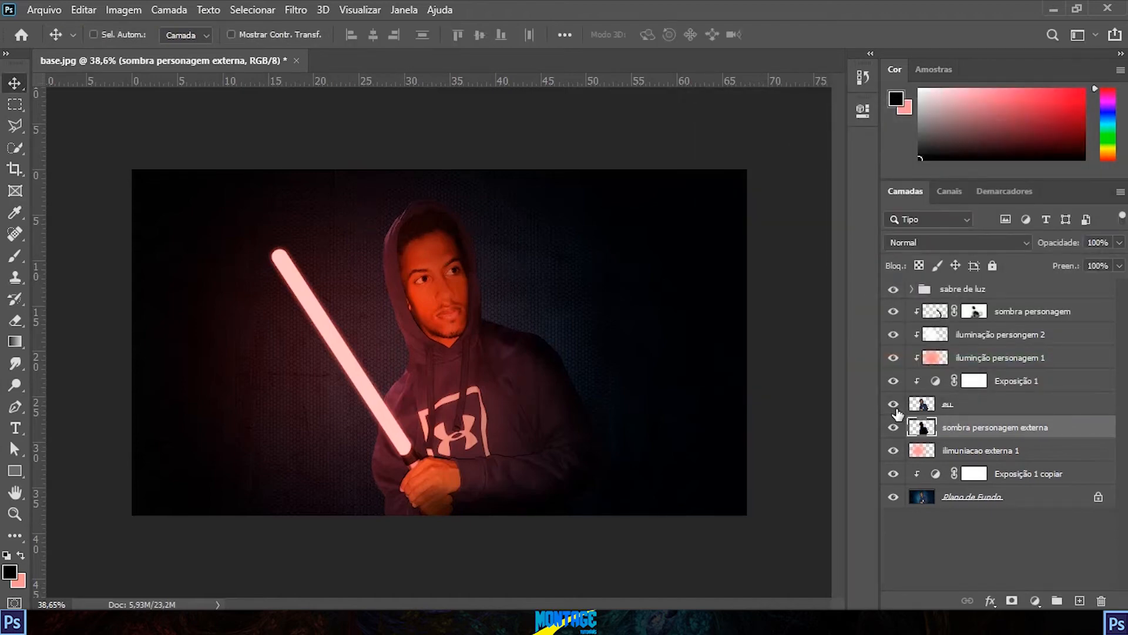
left_click(894, 404)
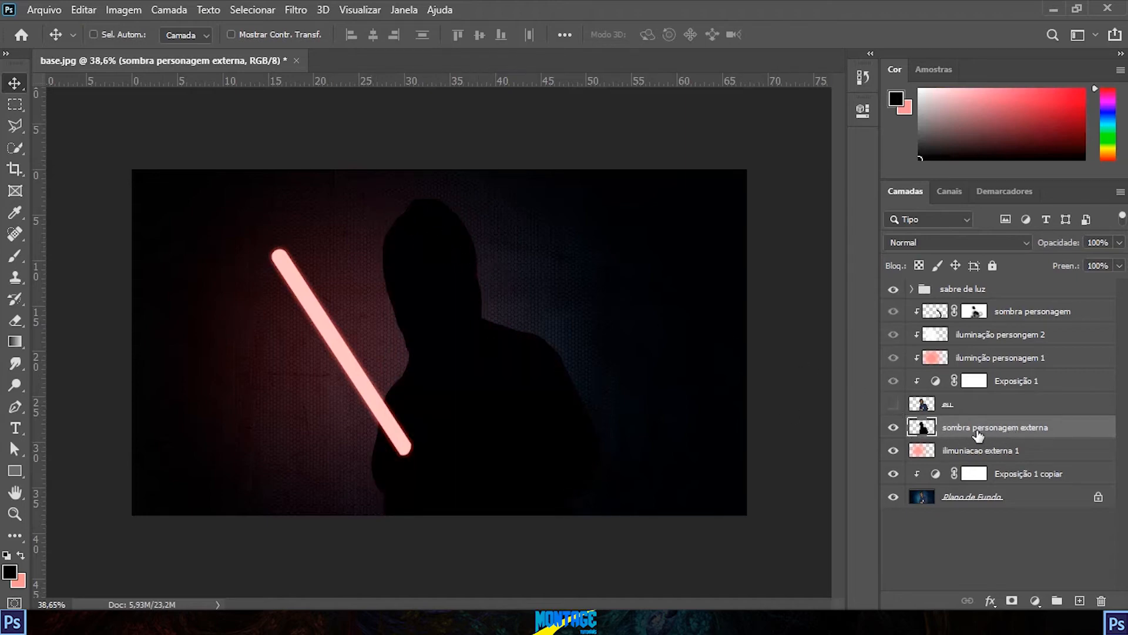
left_click(893, 405)
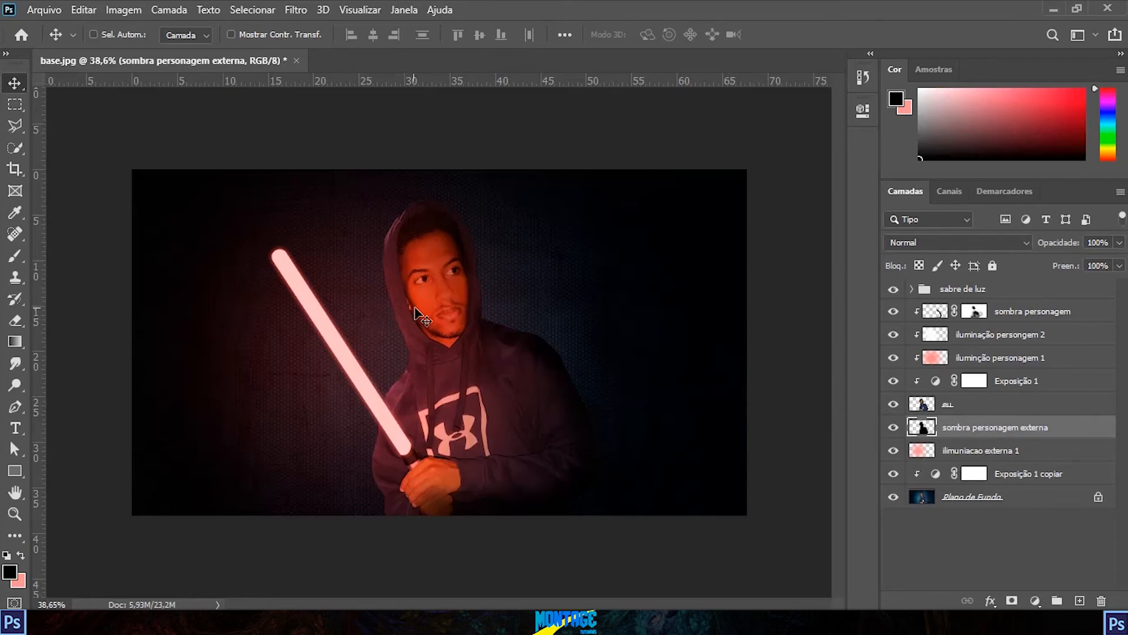
Step: Offset the black silhouette up and to the right behind the character and soften it with an 18-pixel Gaussian Blur
left_click_drag(424, 316, 497, 305)
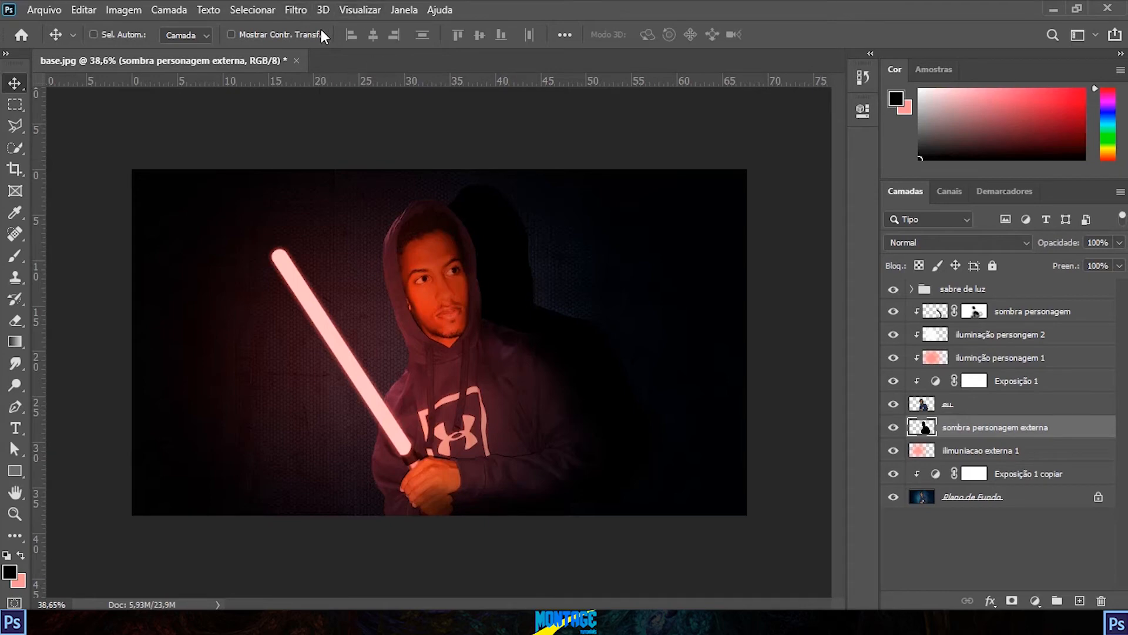
left_click(298, 11)
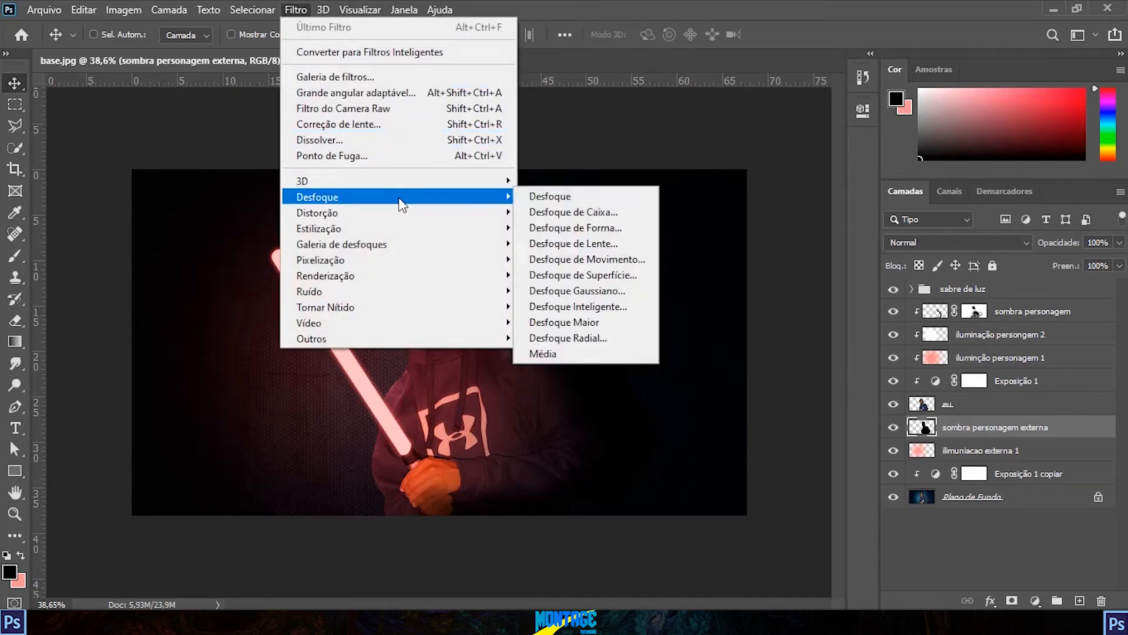
left_click(626, 294)
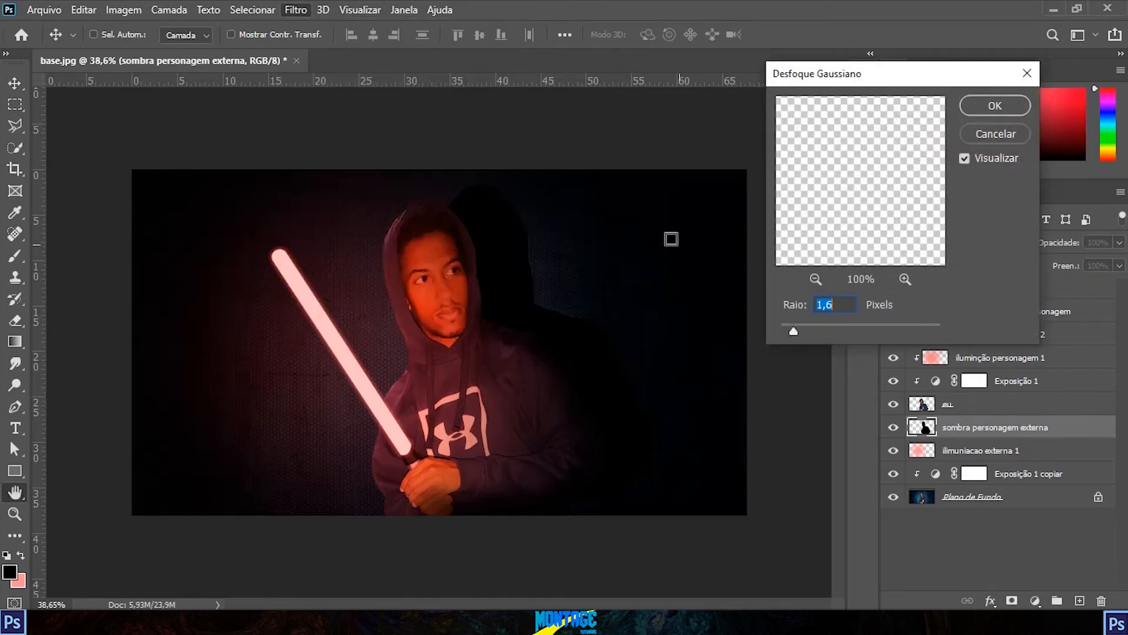
left_click_drag(794, 332, 849, 332)
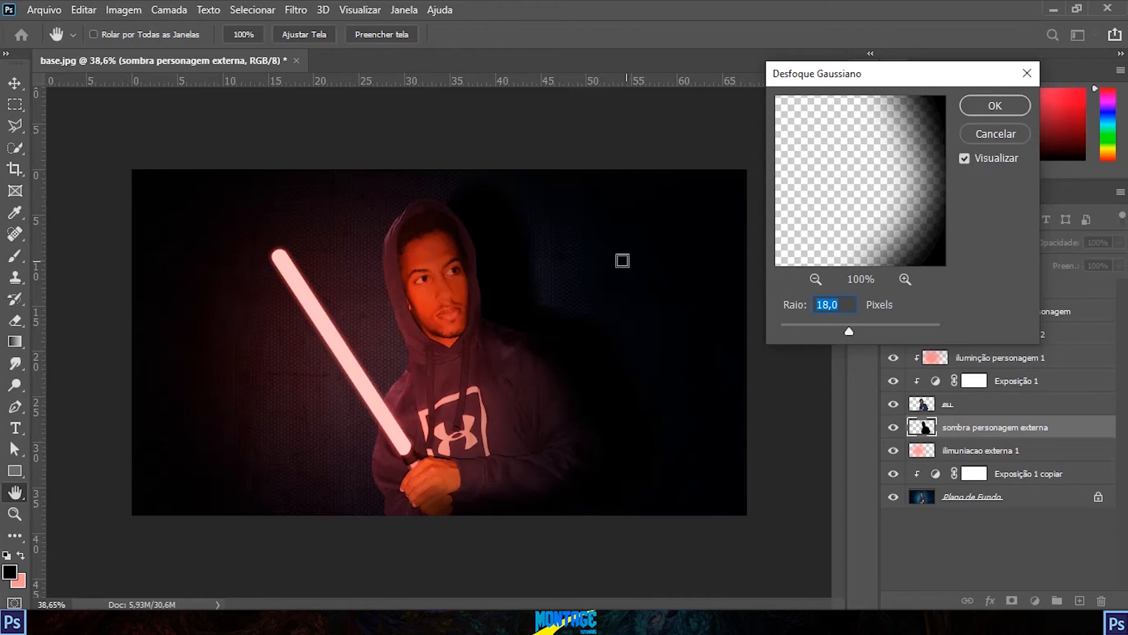
left_click(994, 105)
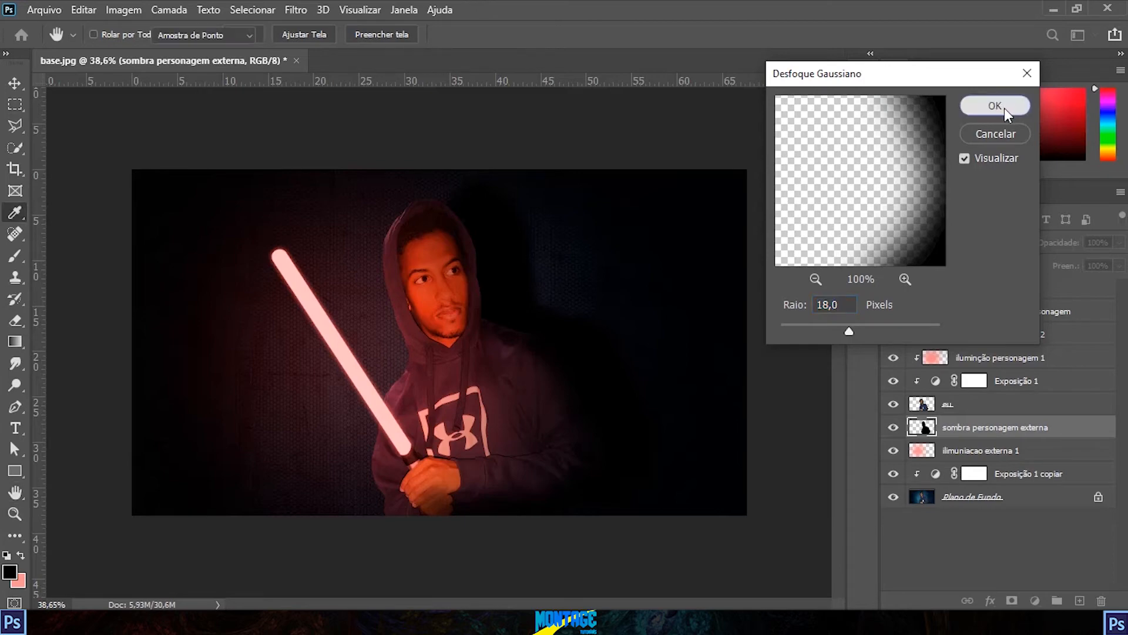
Step: Set the "sombra personagem externa" layer's opacity to 39% and move the blurred shadow down and left, closer to the character
left_click(1118, 243)
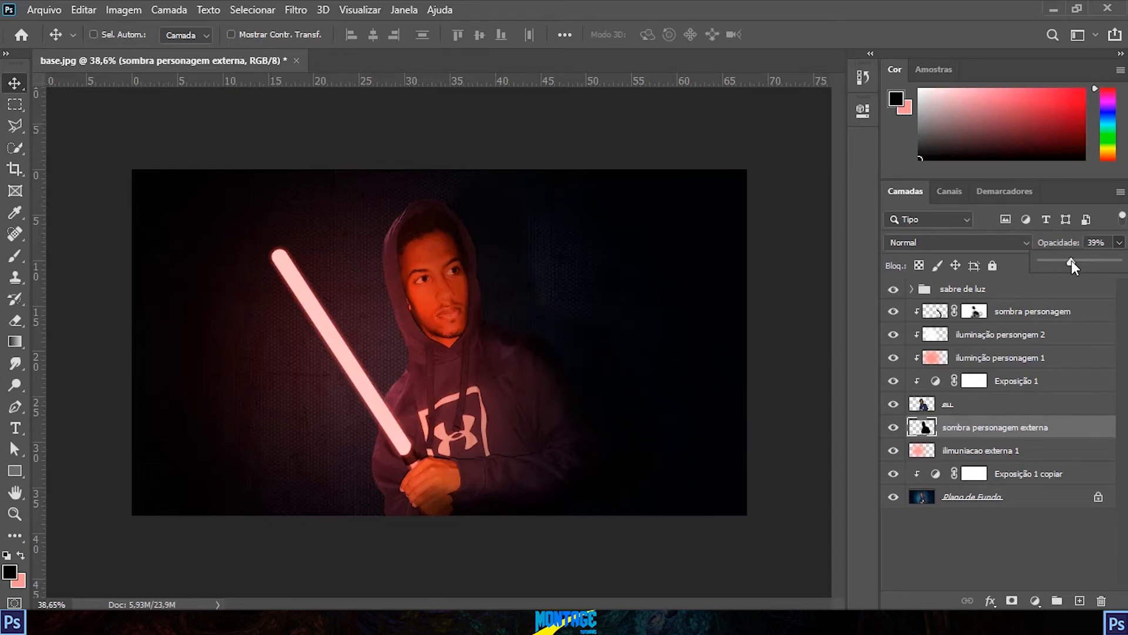
left_click_drag(521, 282, 483, 314)
key("ctrl+minus")
scroll(659, 347, "down", 4)
scroll(511, 299, "up", 5)
scroll(584, 307, "down", 2)
scroll(494, 325, "up", 3)
scroll(505, 325, "up", 2)
scroll(499, 323, "down", 2)
scroll(504, 323, "up", 2)
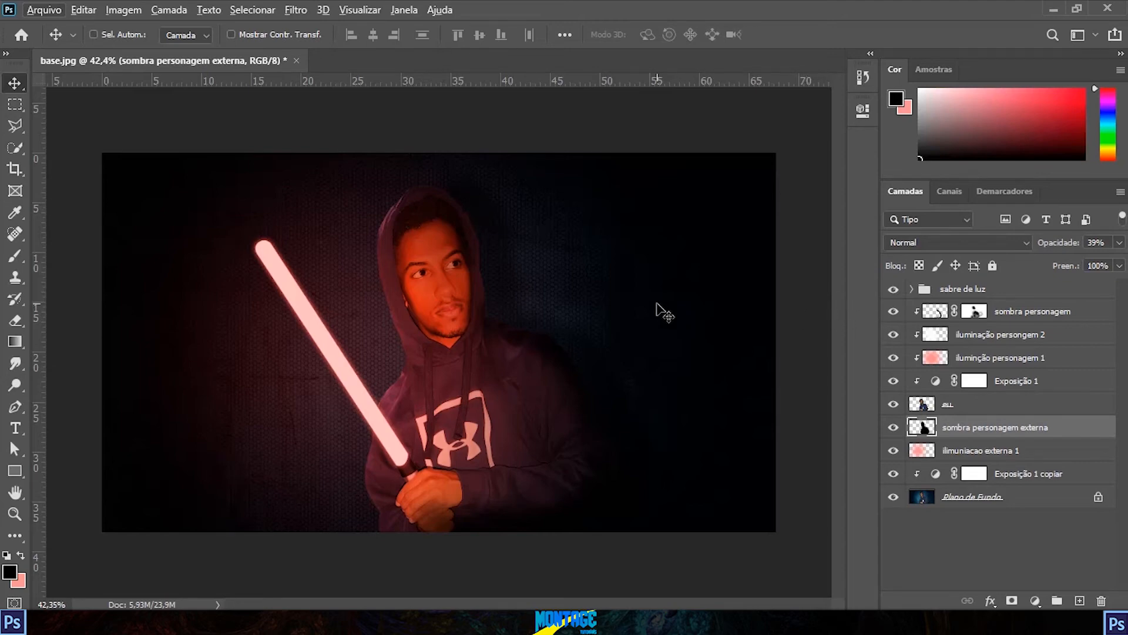
Step: Add a Curves adjustment layer above the "sabre de luz" group
left_click(949, 290)
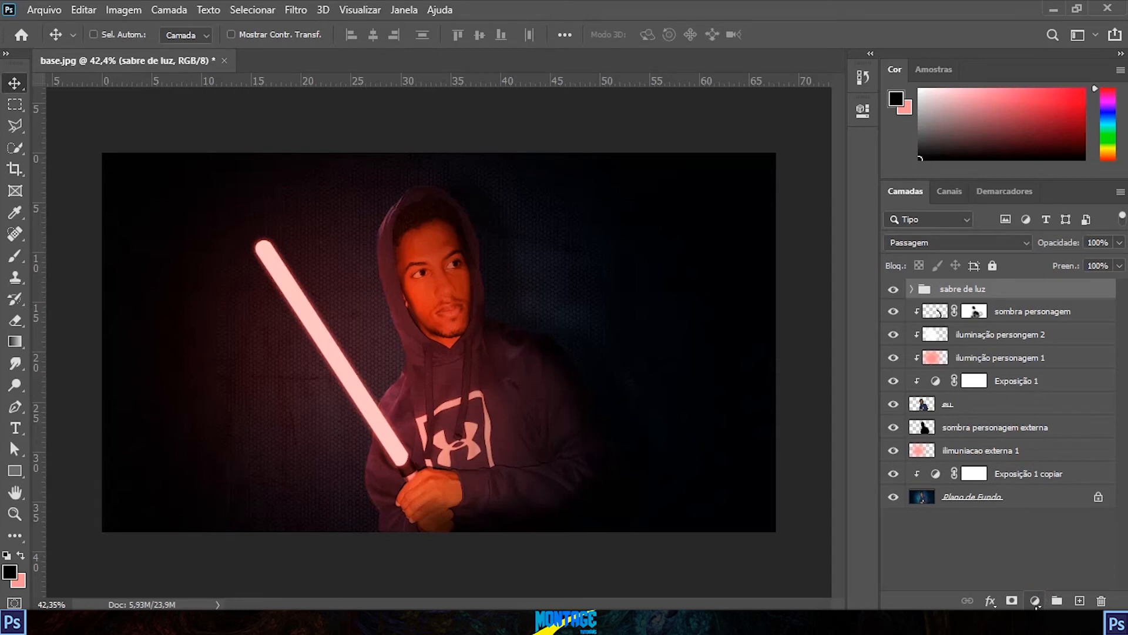
left_click(1035, 601)
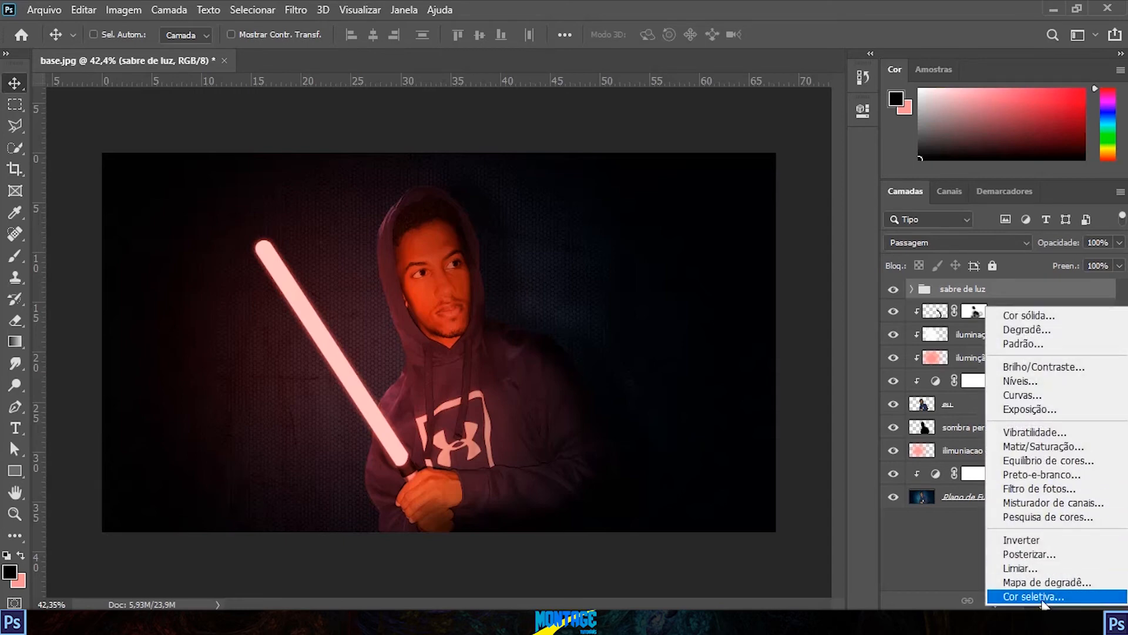
left_click(1043, 393)
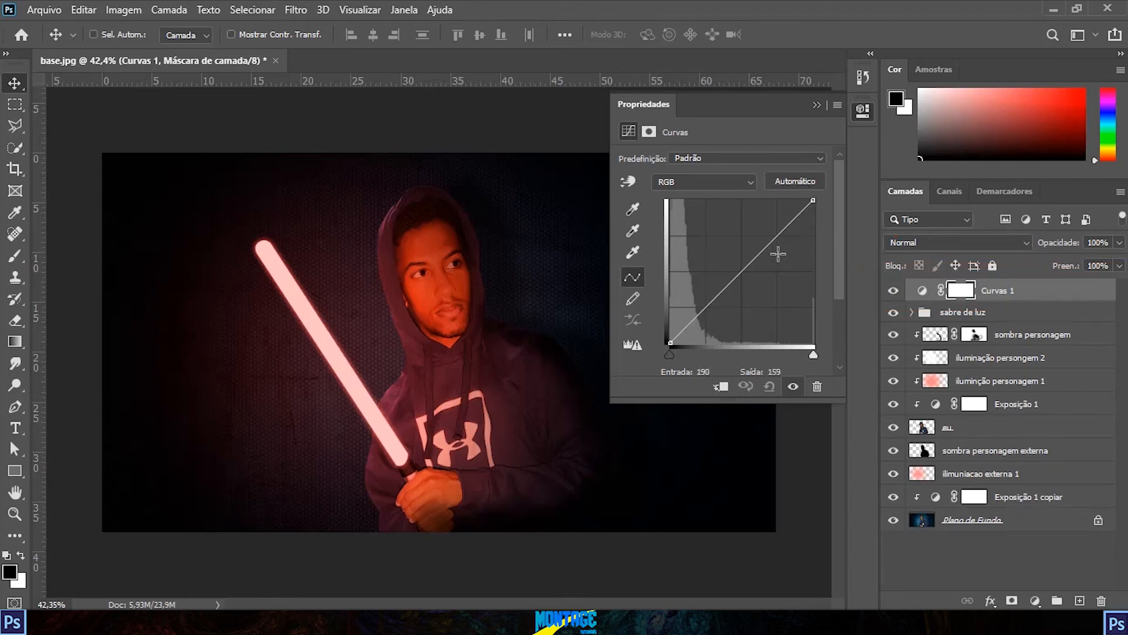
mouse_move(812, 200)
left_mouse_down()
mouse_move(682, 200)
mouse_move(704, 187)
mouse_move(813, 200)
left_mouse_up()
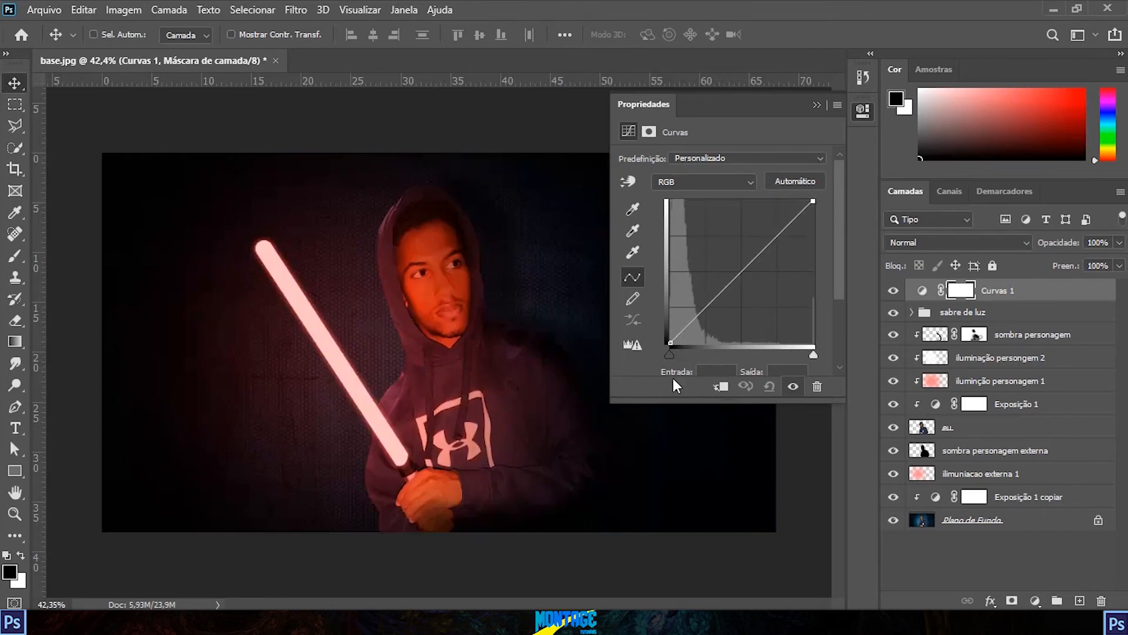
left_click_drag(670, 340, 608, 399)
Step: Bend the RGB curve into an S shape by raising a highlight point and lowering a shadow point to increase contrast
left_click(777, 238)
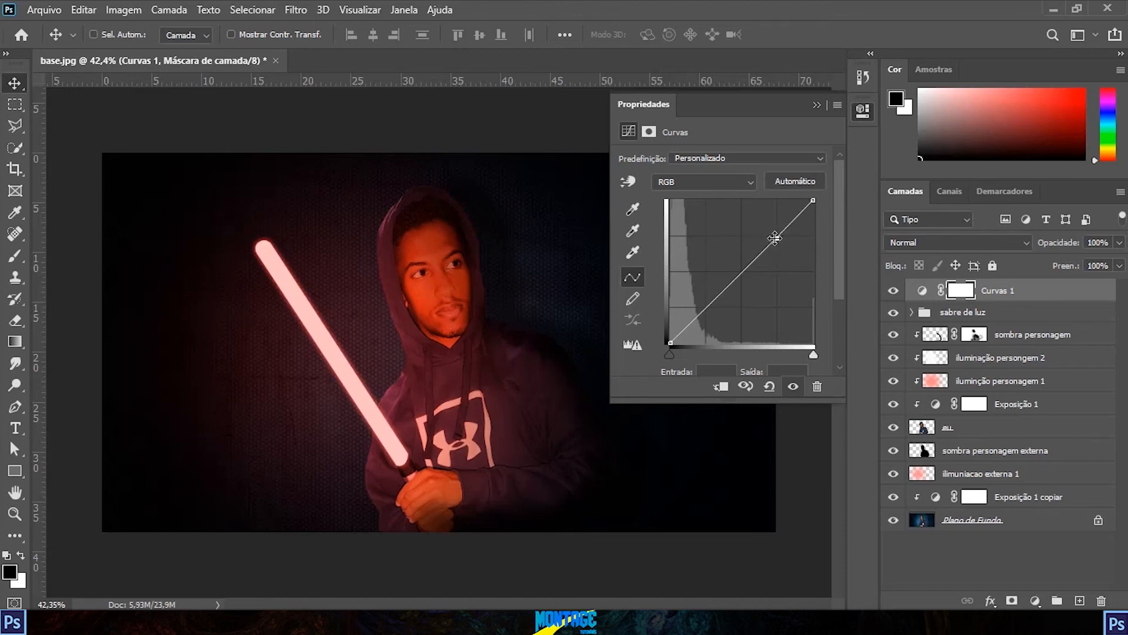
left_click_drag(777, 238, 767, 227)
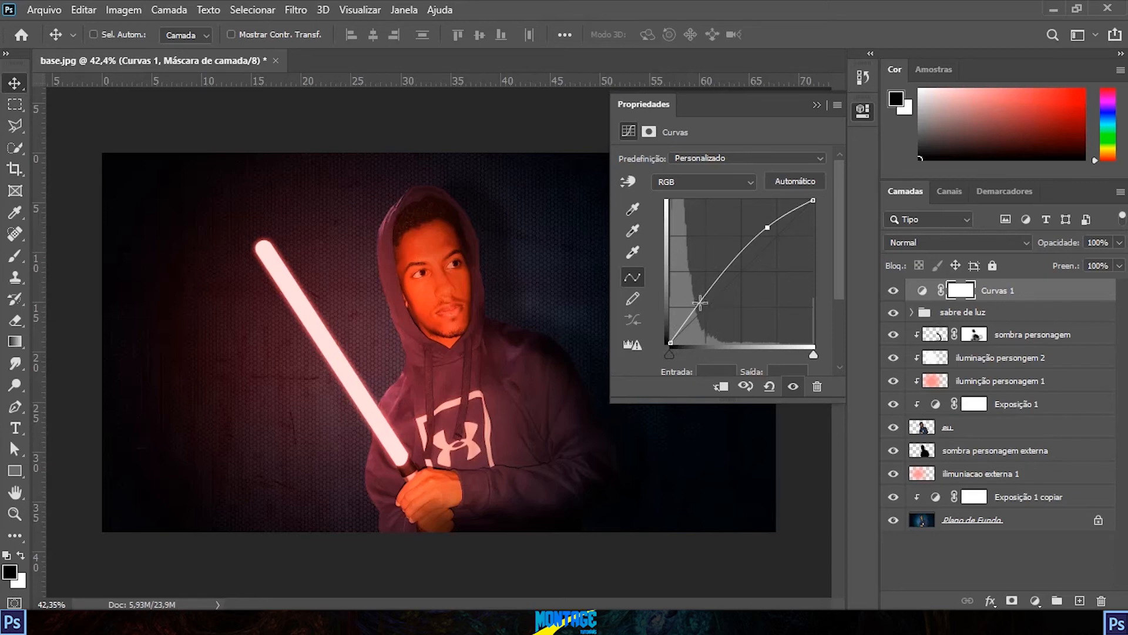
left_click(699, 302)
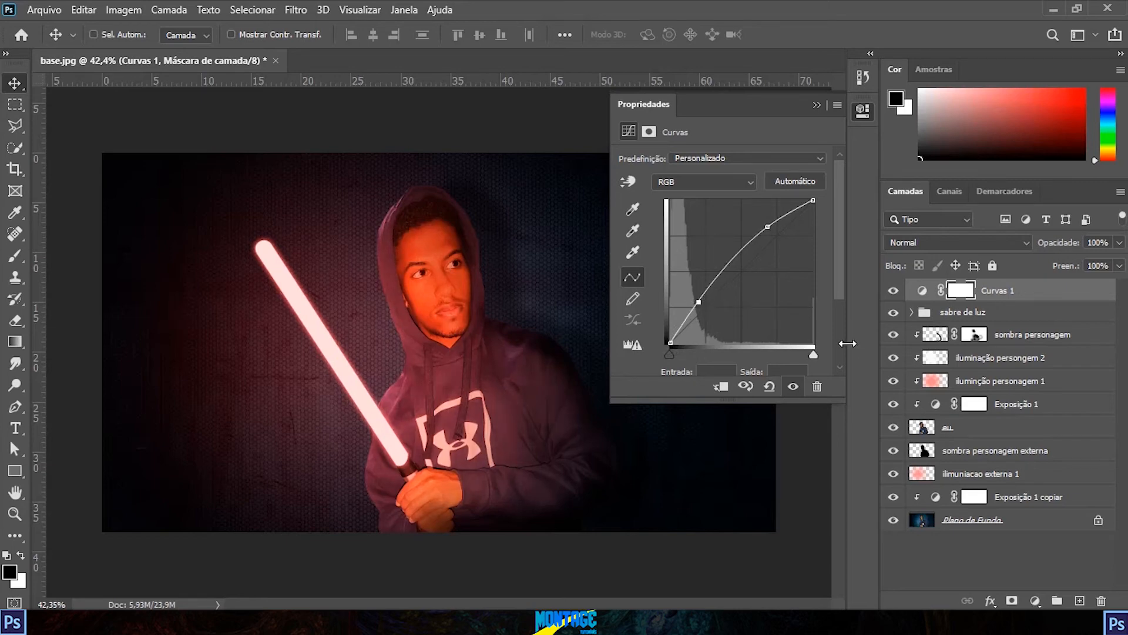
mouse_move(699, 303)
left_mouse_down()
mouse_move(713, 312)
mouse_move(703, 306)
mouse_move(701, 317)
left_mouse_up()
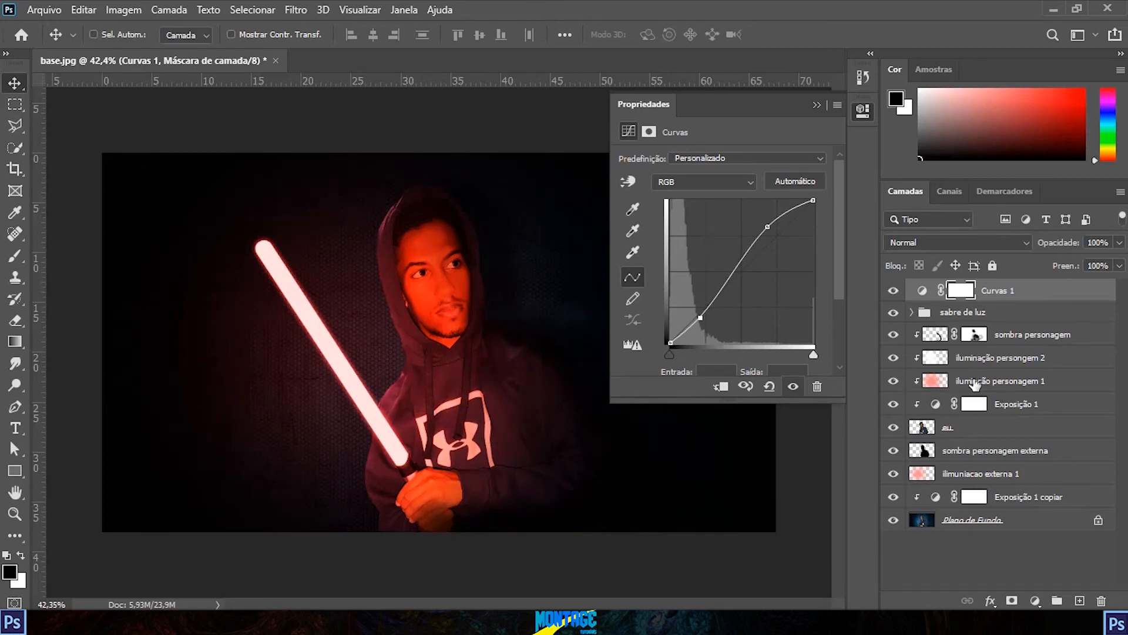
Step: Lower the opacity of the "iluminção personagem 1" layer to 25%
left_click(1028, 385)
left_click(1121, 242)
left_click_drag(1073, 262, 1065, 263)
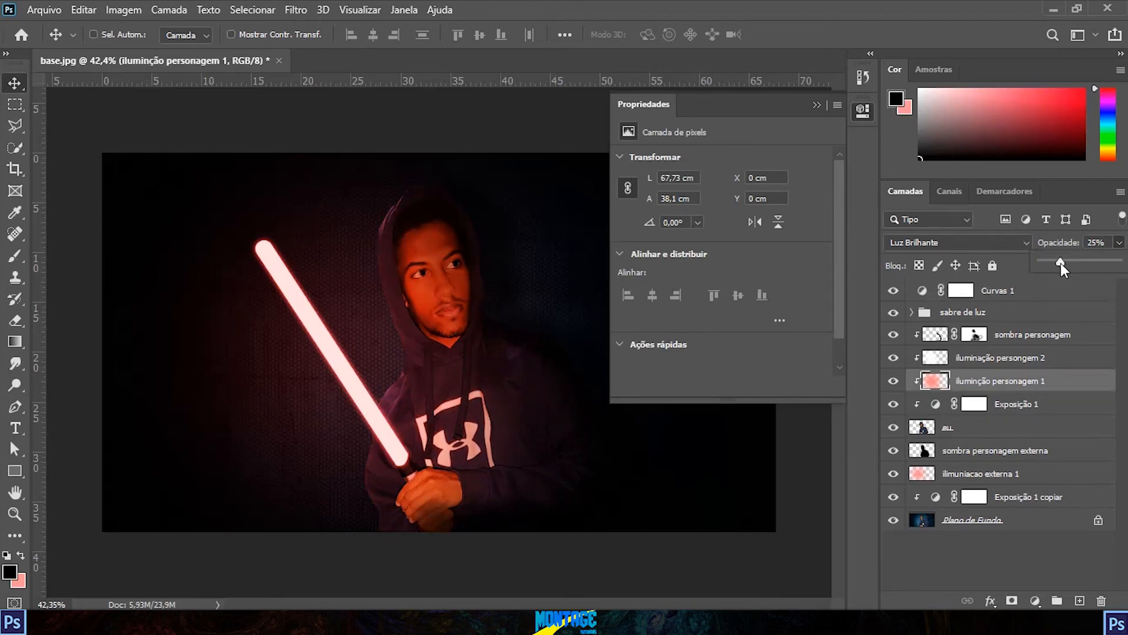
Step: Raise the highlight point of the "Curvas 1" curve slightly and shift its shadow point toward brighter input values
left_click(924, 290)
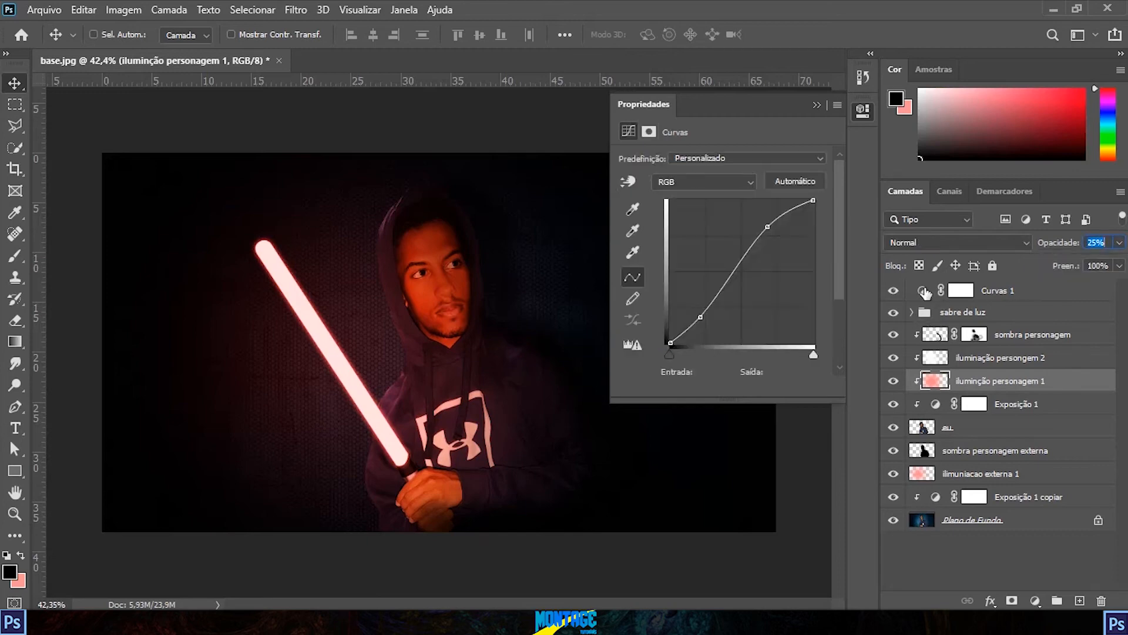
left_click_drag(767, 227, 766, 222)
left_click_drag(701, 311, 705, 315)
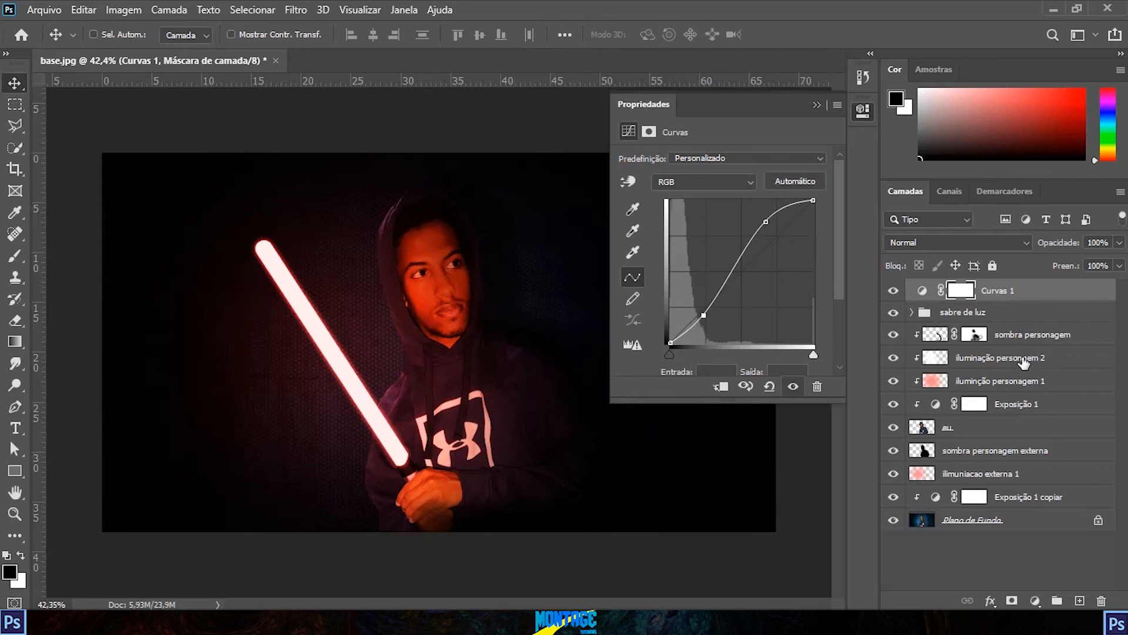
left_click(1034, 357)
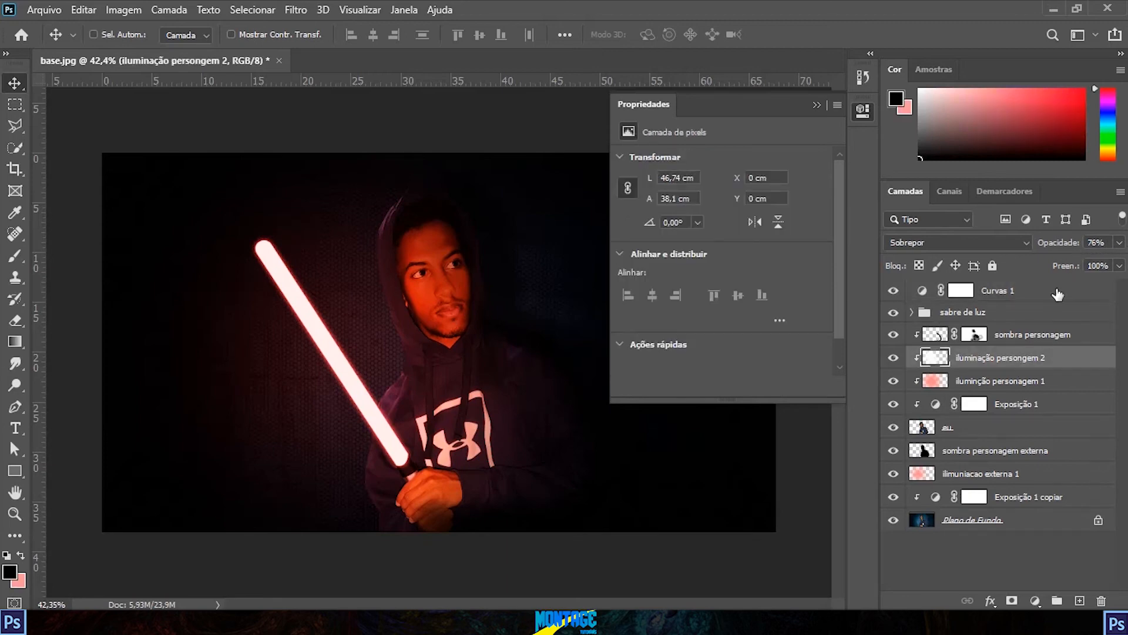
left_click(925, 293)
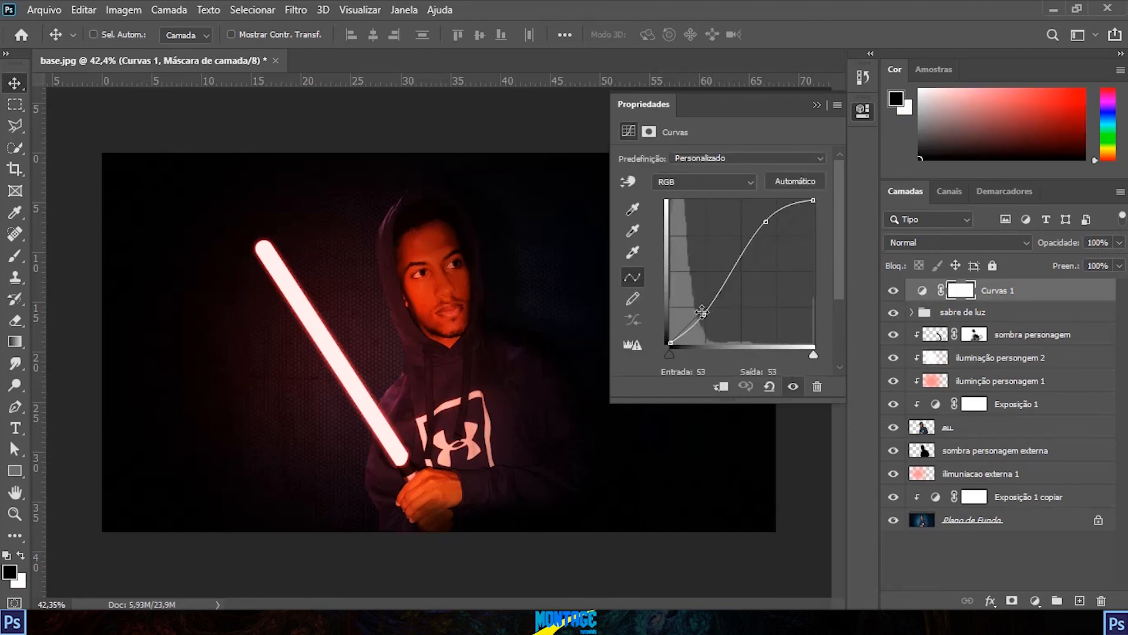
Step: Fine-tune the shadow and highlight points of the "Curvas 1" S curve and check the contrast on the whole image
left_click_drag(704, 315, 697, 318)
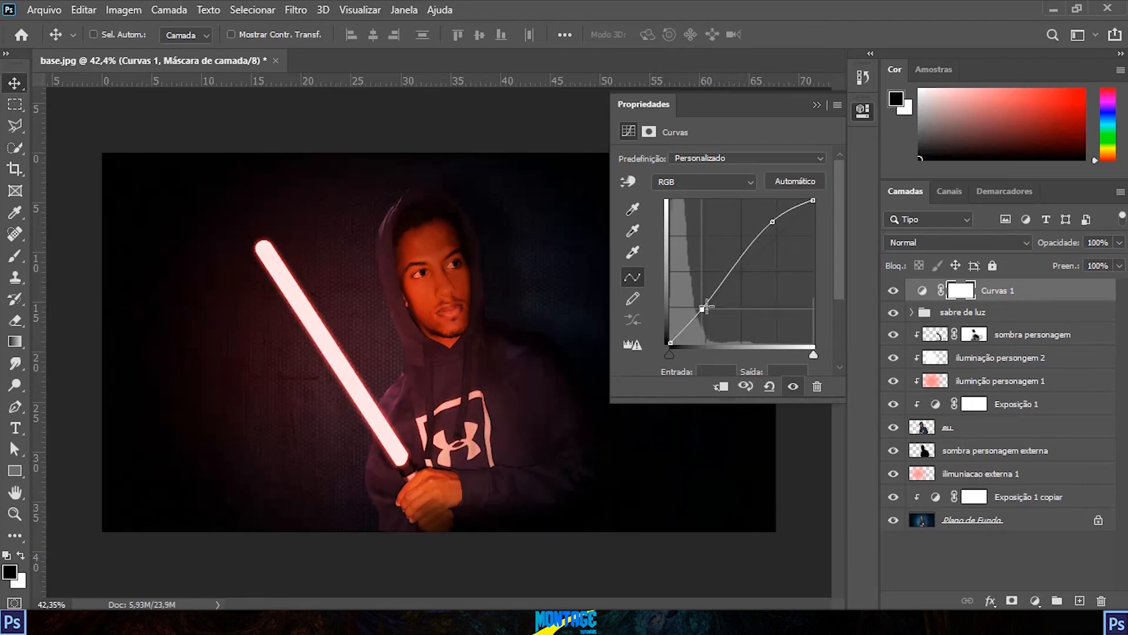
left_click_drag(704, 309, 705, 311)
key("ctrl")
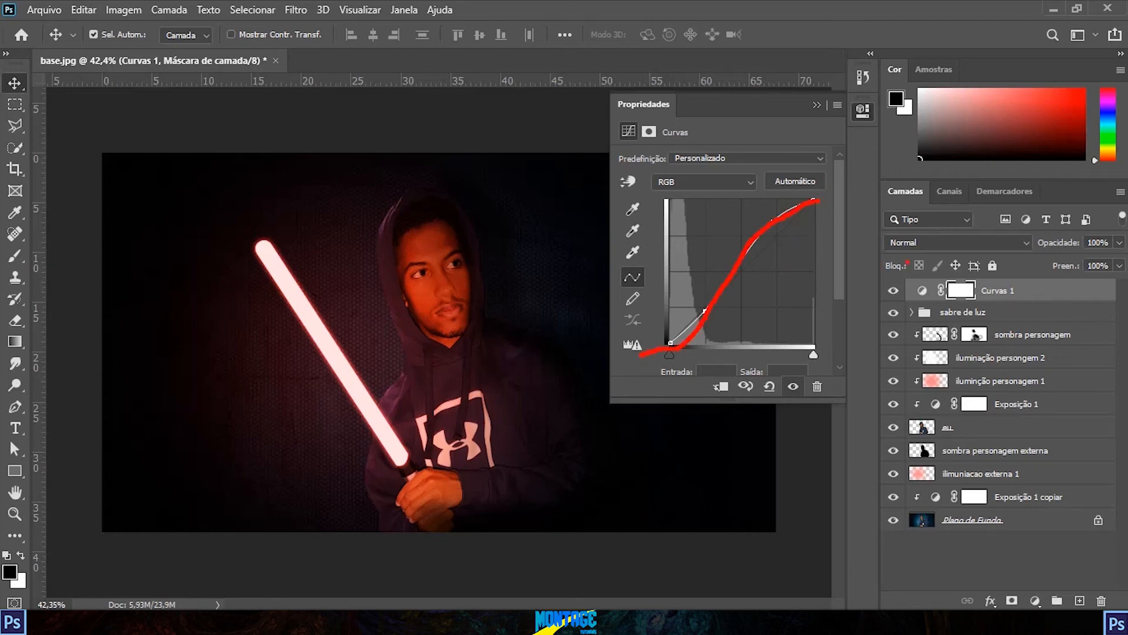
left_click_drag(704, 310, 707, 312)
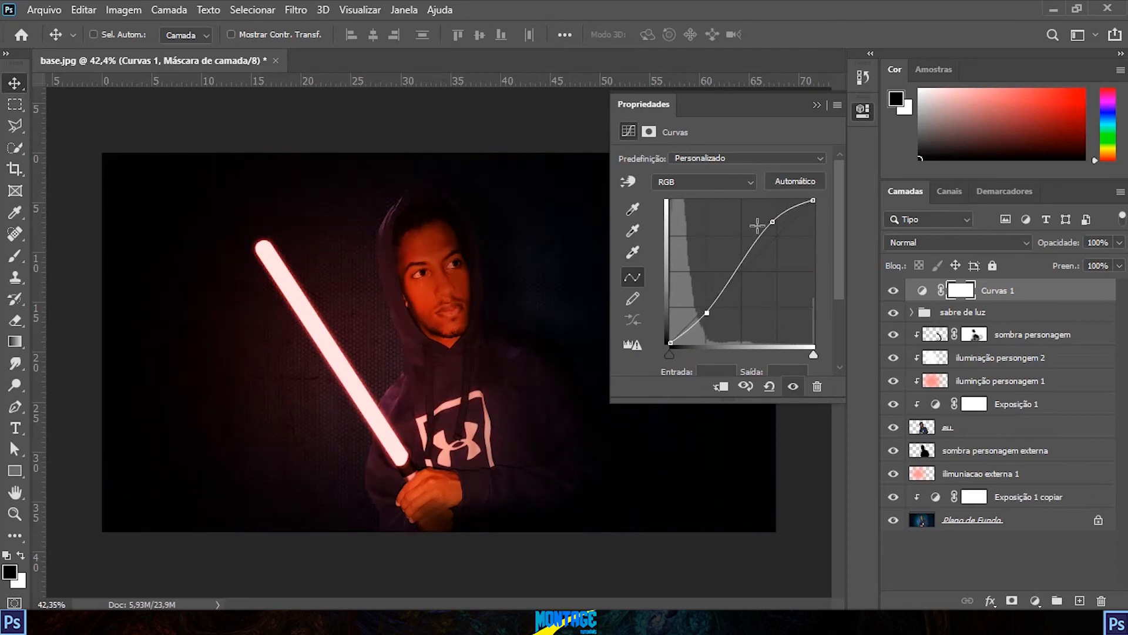
left_click(863, 110)
scroll(452, 337, "down", 4)
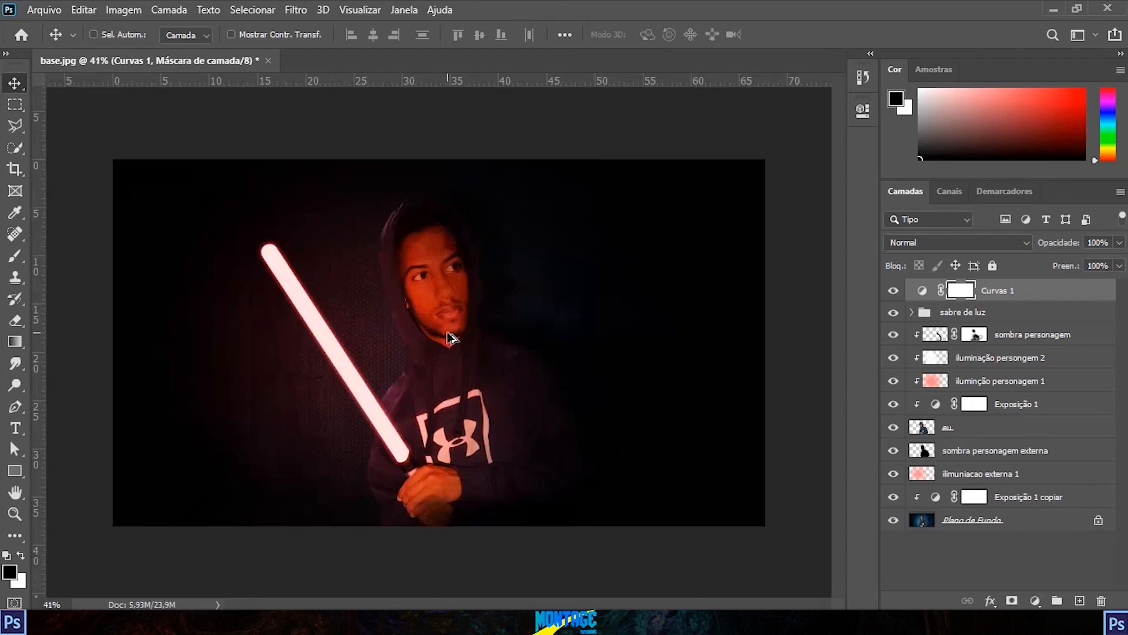
double_click(922, 290)
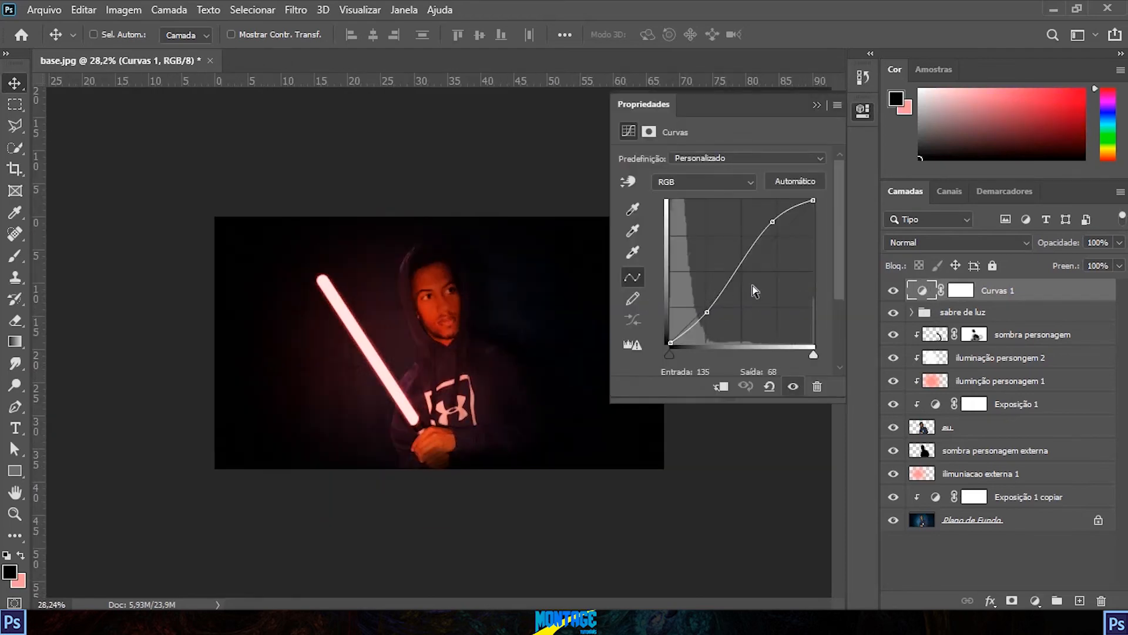
left_click(862, 110)
scroll(418, 350, "up", 4)
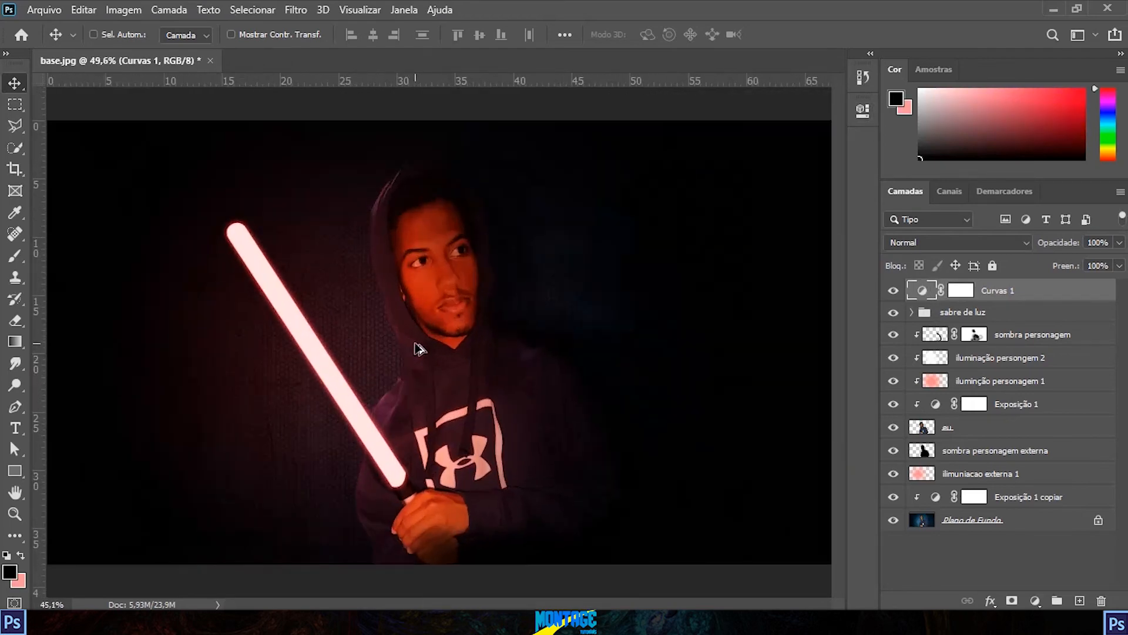
scroll(421, 349, "down", 2)
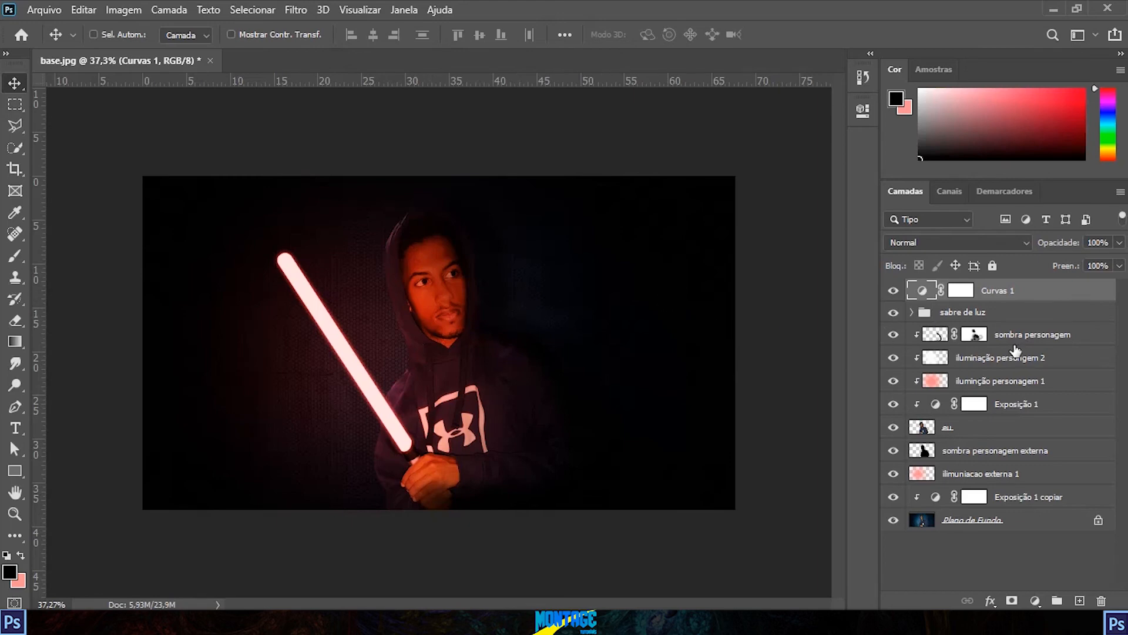
Step: Add an Exposure adjustment layer above the "Curvas 1" layer
left_click(1036, 600)
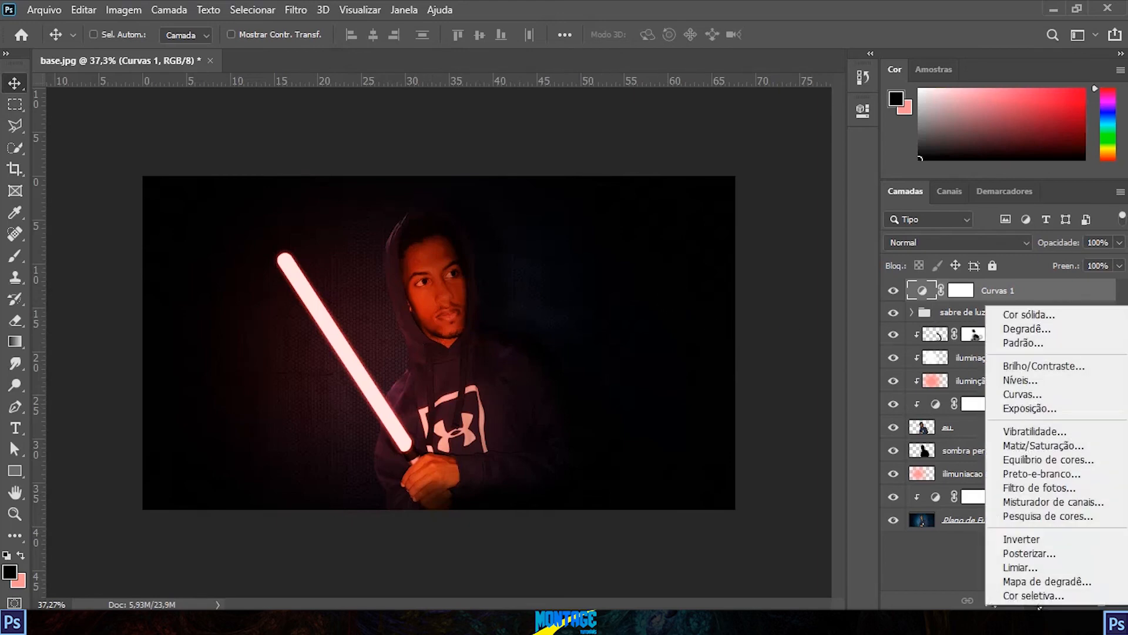
left_click(1049, 410)
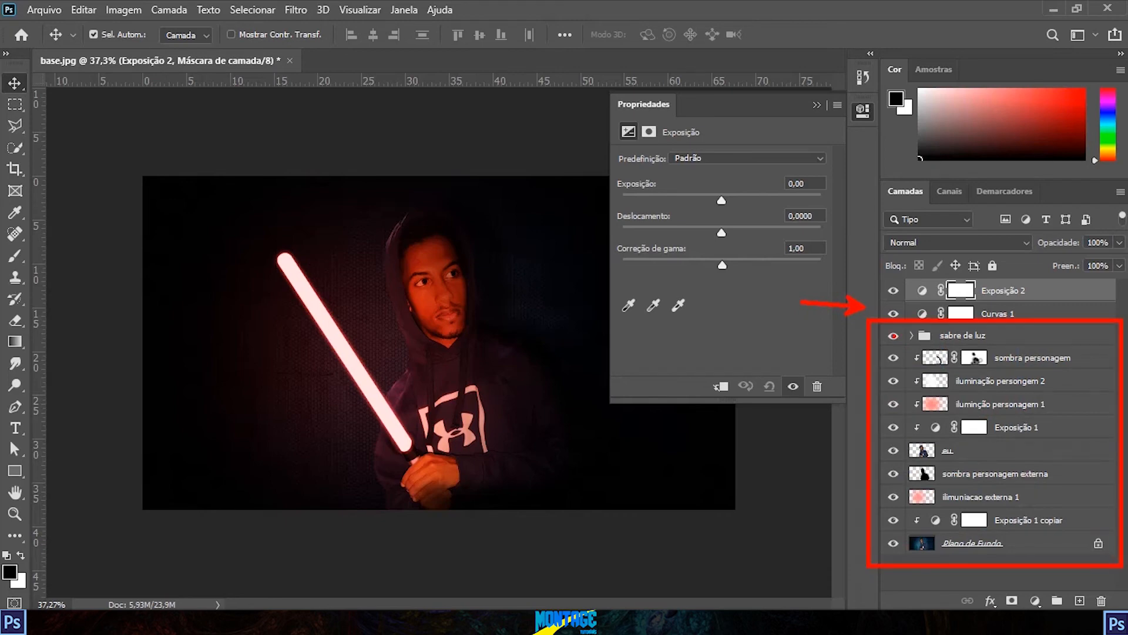
mouse_move(887, 334)
left_mouse_down()
mouse_move(710, 305)
mouse_move(774, 270)
left_mouse_up()
key("Escape")
Step: Try clipping the "Curvas 1" adjustment to the "sabre de luz" group and release the clipping mask
right_click(1025, 311)
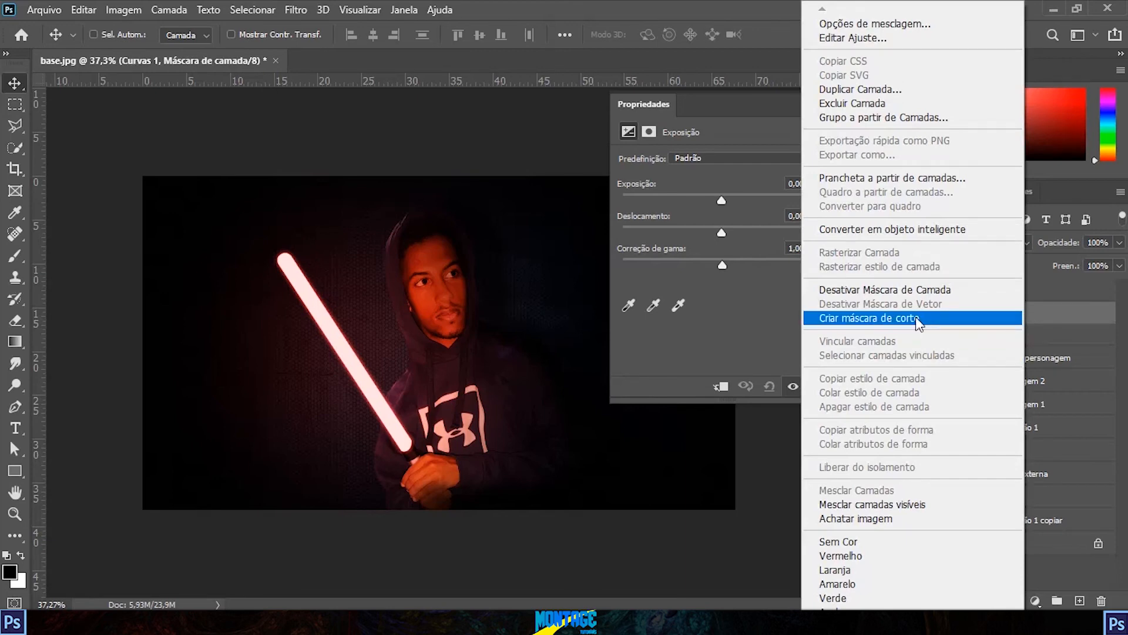
left_click(920, 317)
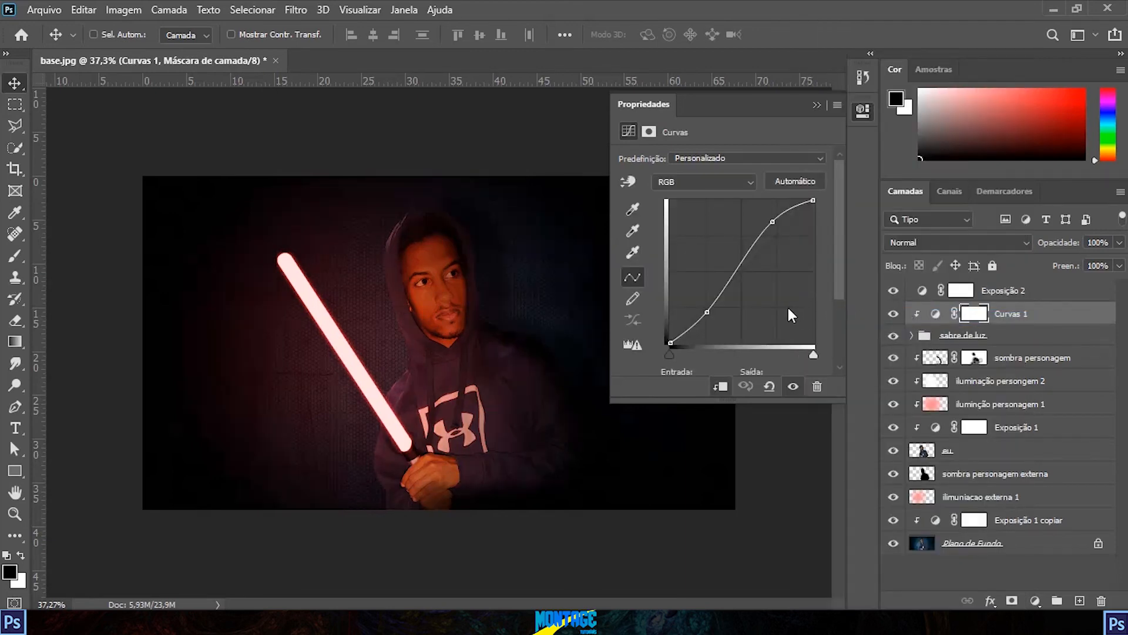
key("ctrl+2")
left_click_drag(335, 298, 758, 298)
key("Escape")
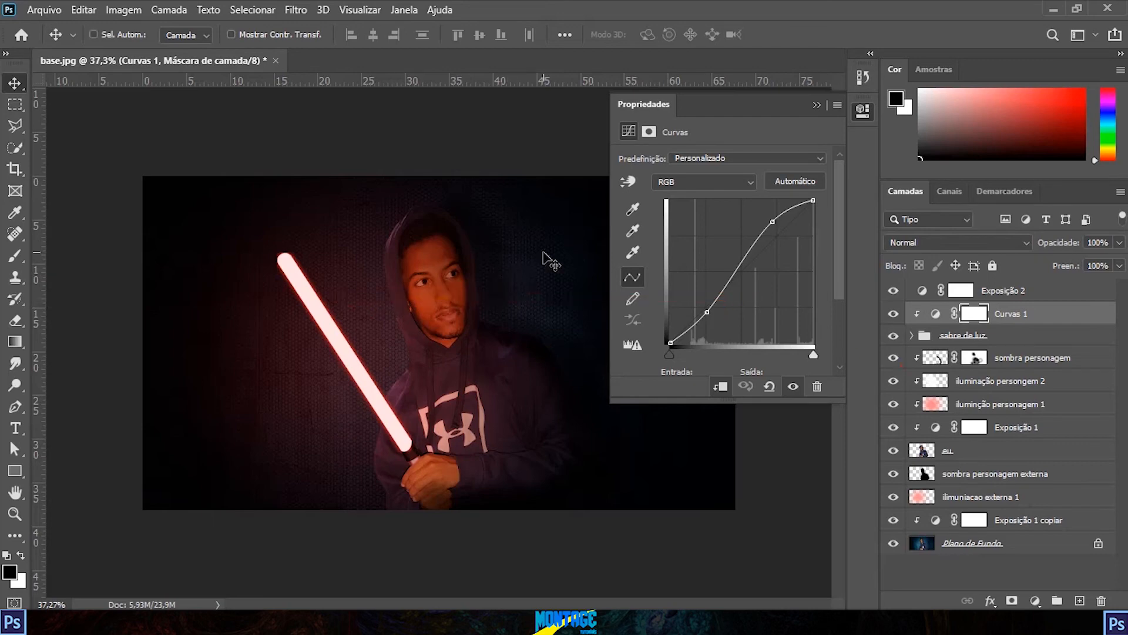
left_click(918, 324, "alt")
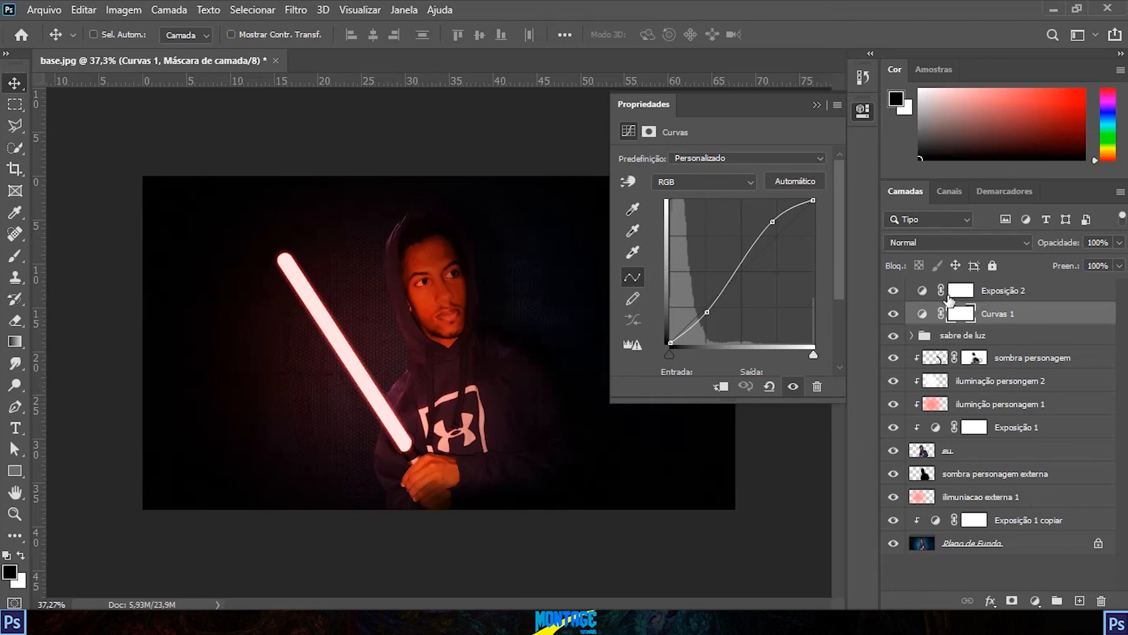
Step: Set the exposure of the "Exposição 2" adjustment layer to +1
left_click(928, 294)
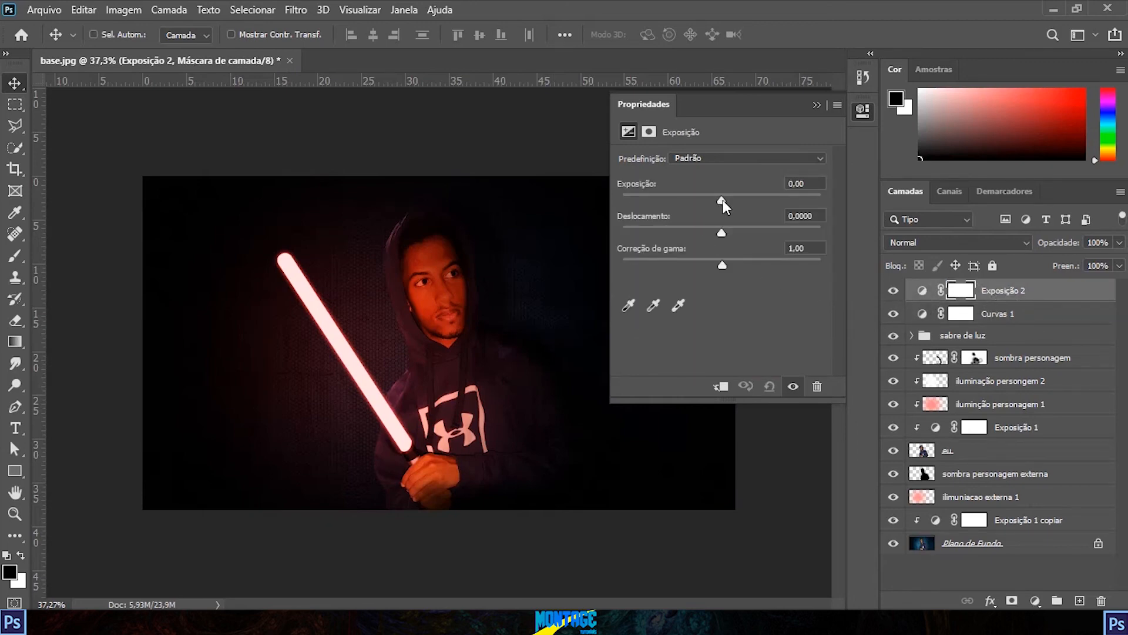
left_click_drag(721, 200, 736, 206)
left_click(794, 185)
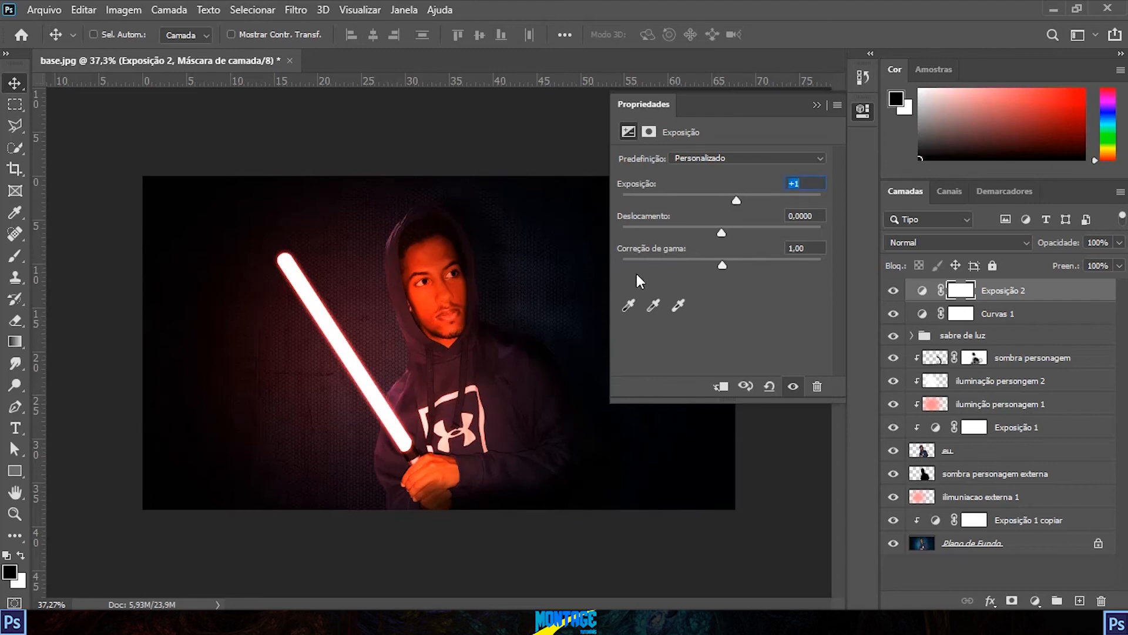
left_click(858, 114)
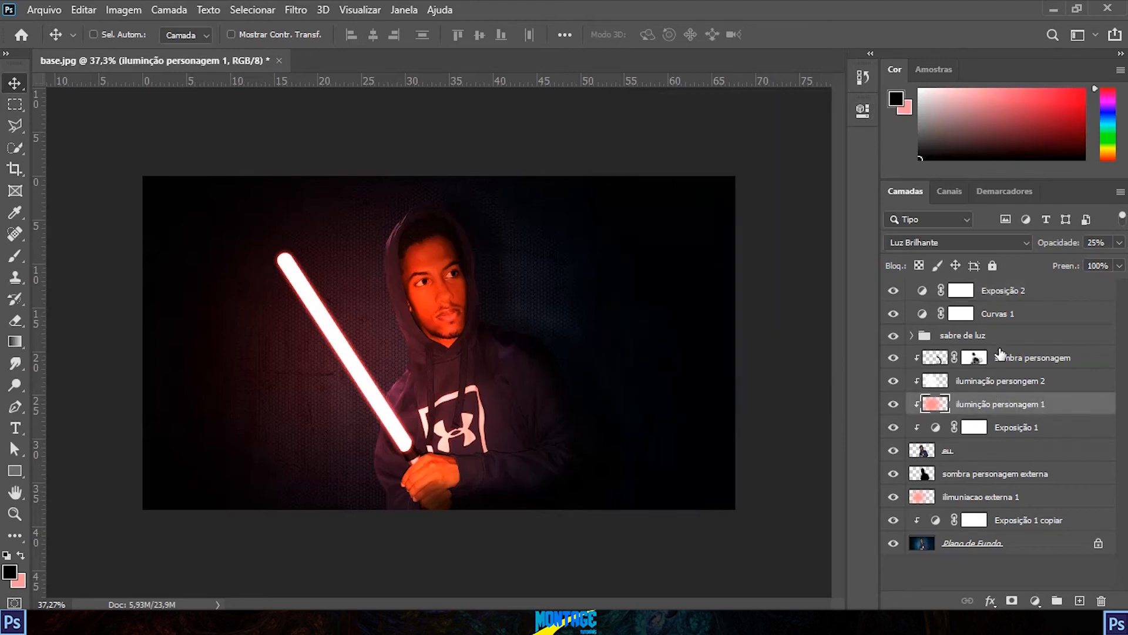
Step: Set the opacity of the "iluminção personagem 1" layer to 18% and of the "iluminação persongem 2" layer to 73%
left_click(1120, 242)
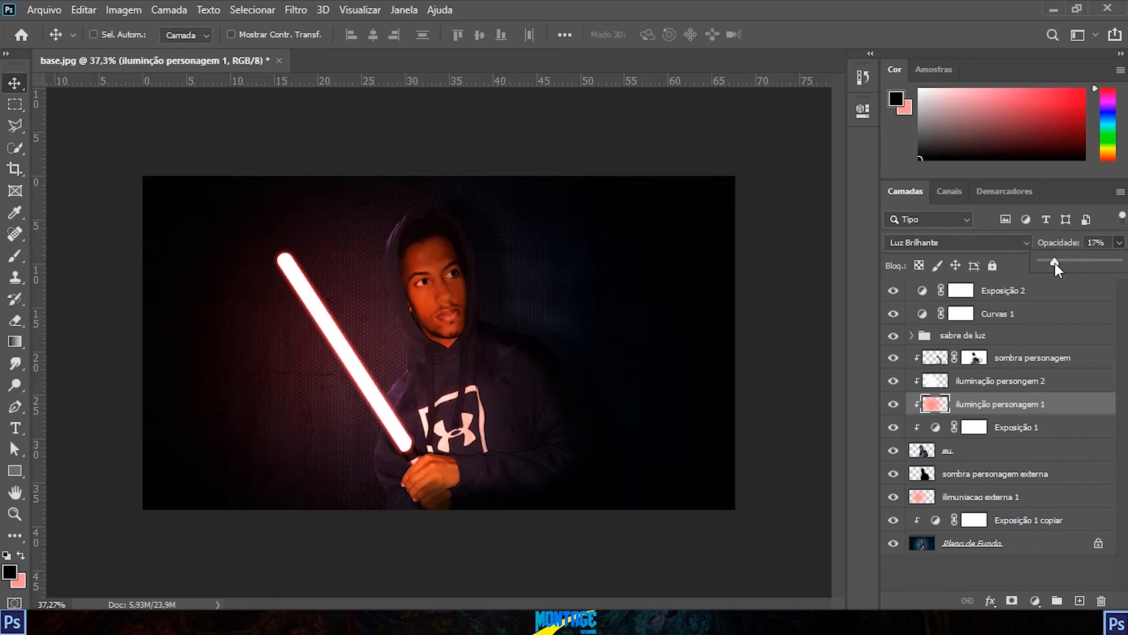
left_click(1119, 242)
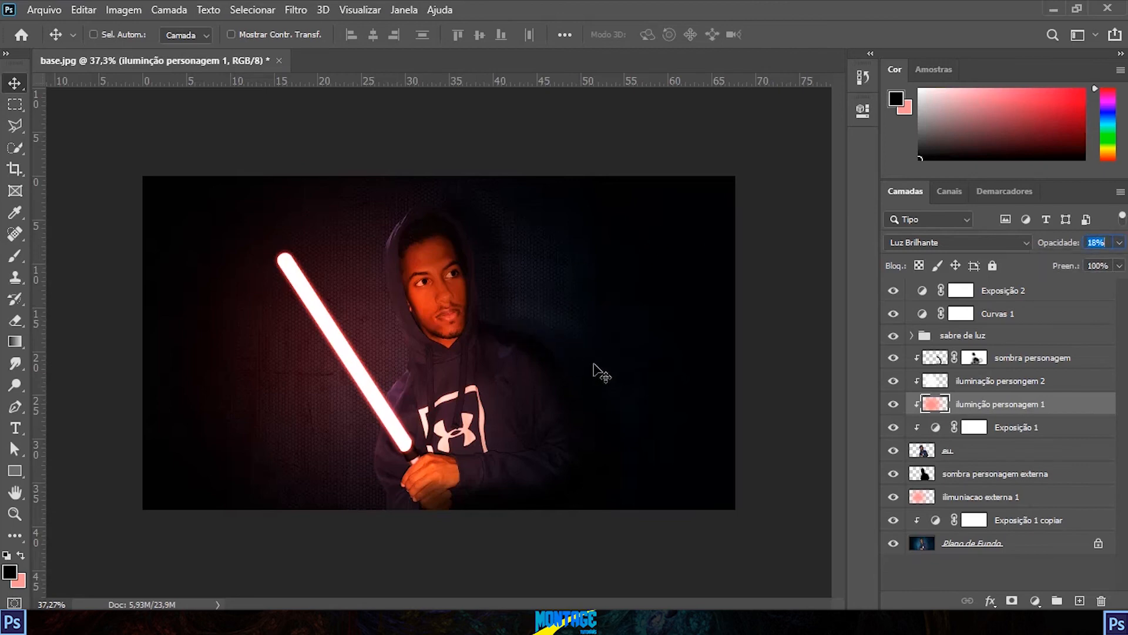
left_click(961, 385)
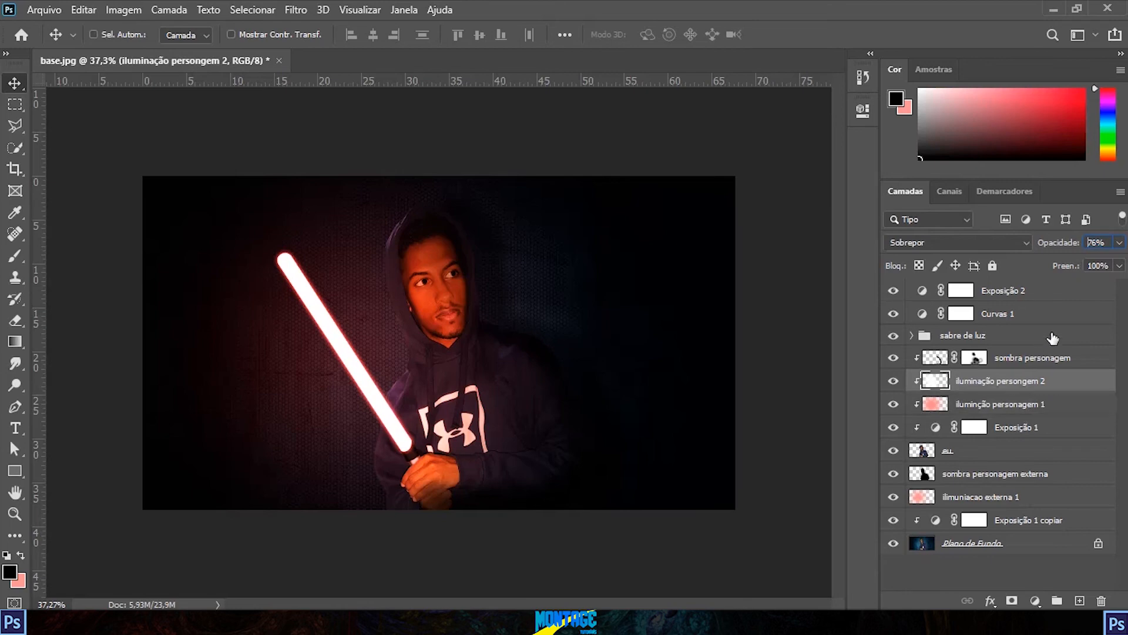
left_click(1119, 243)
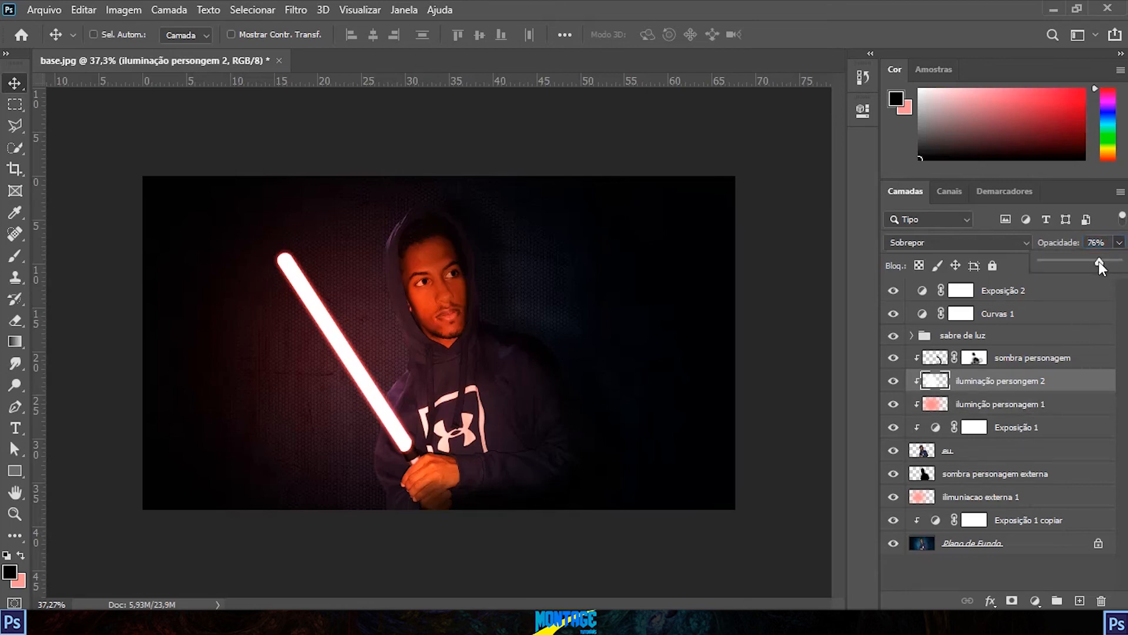
left_click_drag(1099, 262, 1098, 261)
left_click_drag(1098, 261, 1101, 261)
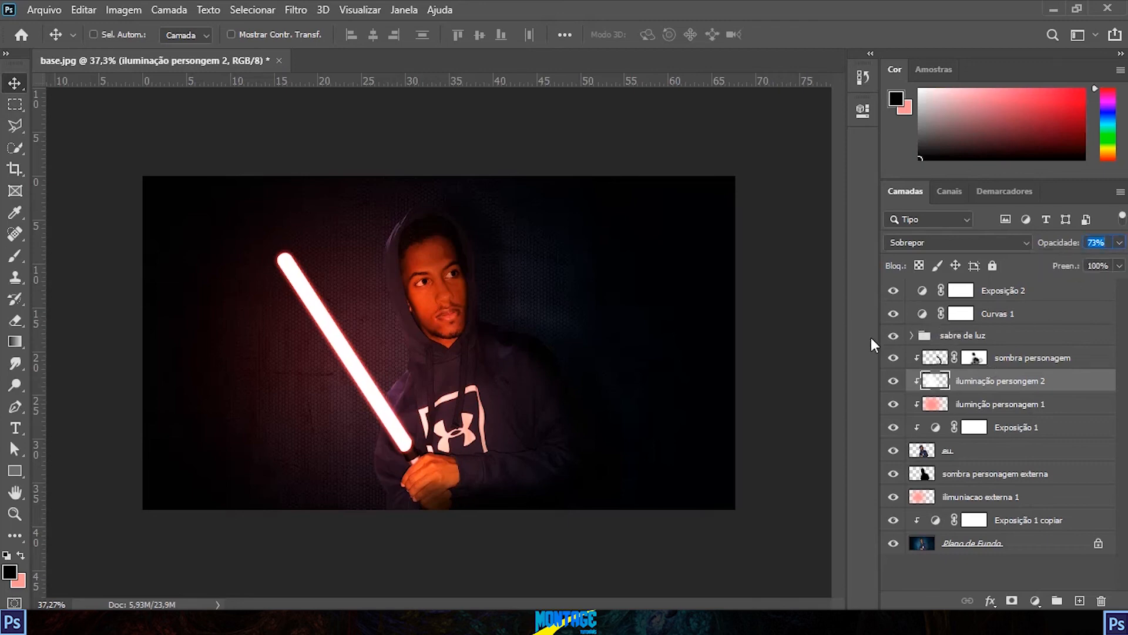
Step: Examine the lightsaber glow and the lighting on the character's face, hoodie and hands up close and in full view
left_click(9, 519)
left_click_drag(383, 376, 481, 349)
left_click_drag(439, 281, 547, 380)
left_click_drag(644, 417, 486, 359)
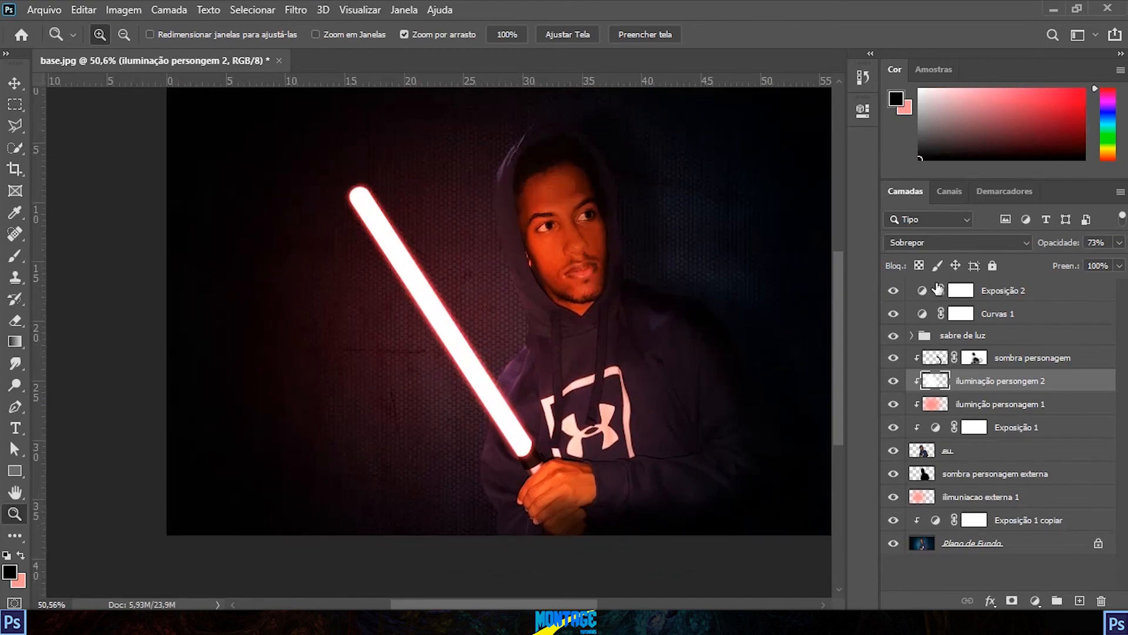
left_click_drag(545, 369, 589, 368)
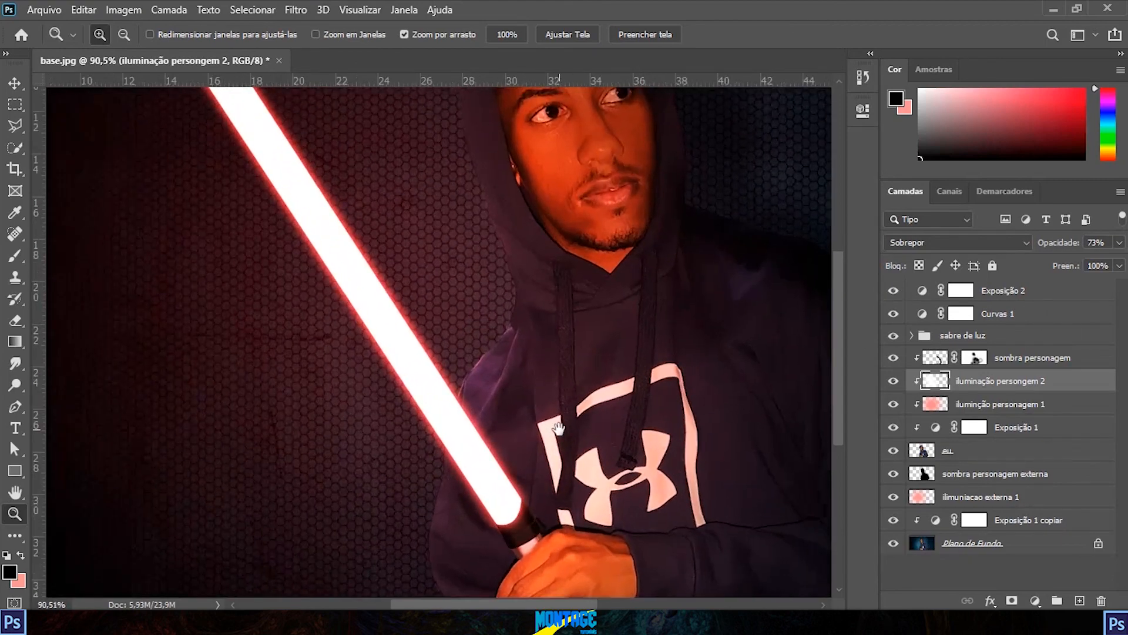
left_click_drag(558, 428, 593, 360)
left_click_drag(542, 403, 581, 391)
left_click_drag(508, 254, 761, 602)
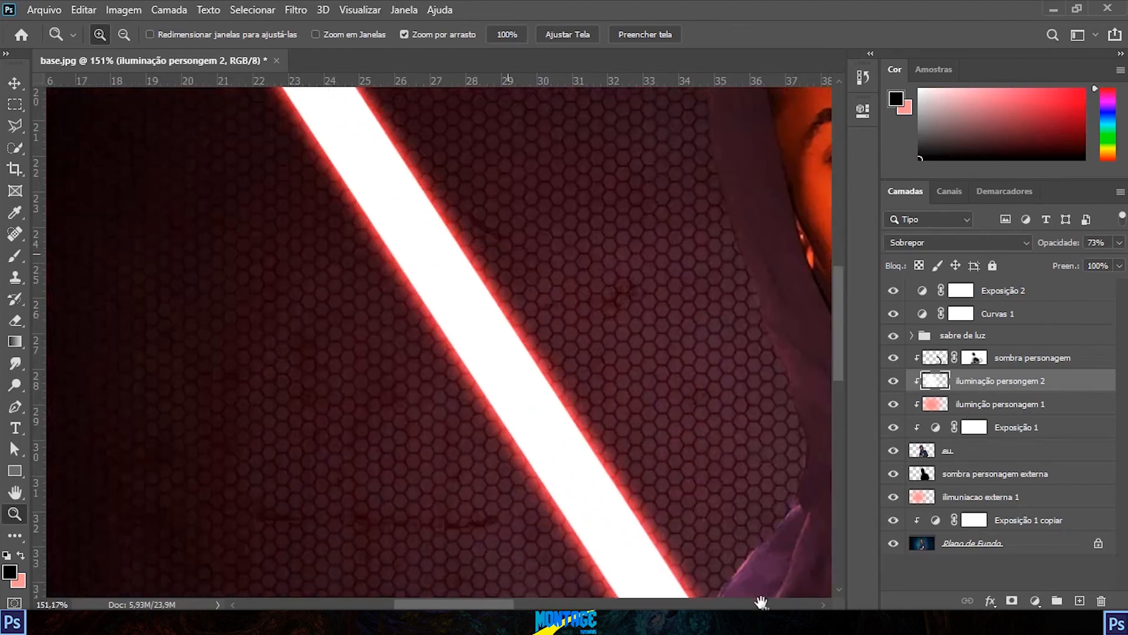
left_click_drag(693, 511, 610, 378)
left_click_drag(411, 189, 551, 419)
left_click_drag(603, 370, 538, 383)
mouse_move(352, 353)
left_mouse_down()
mouse_move(394, 353)
mouse_move(375, 352)
left_mouse_up()
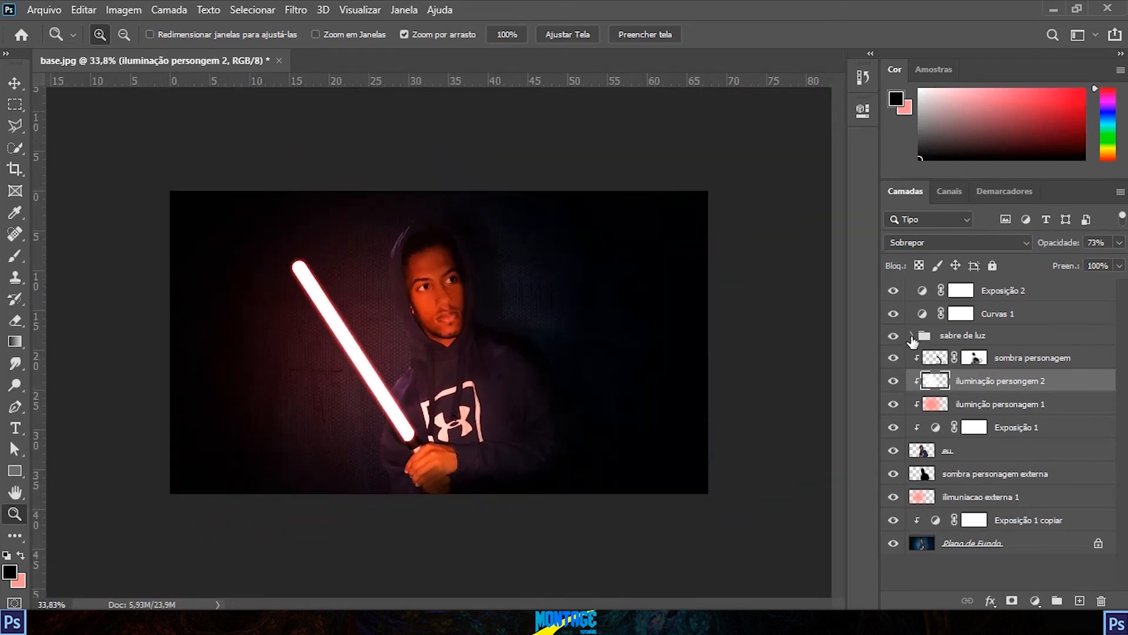
Step: Expand the "sabre de luz" group to show the layers inside it
left_click(911, 336)
left_click(912, 337)
left_click(912, 338)
left_click(912, 336)
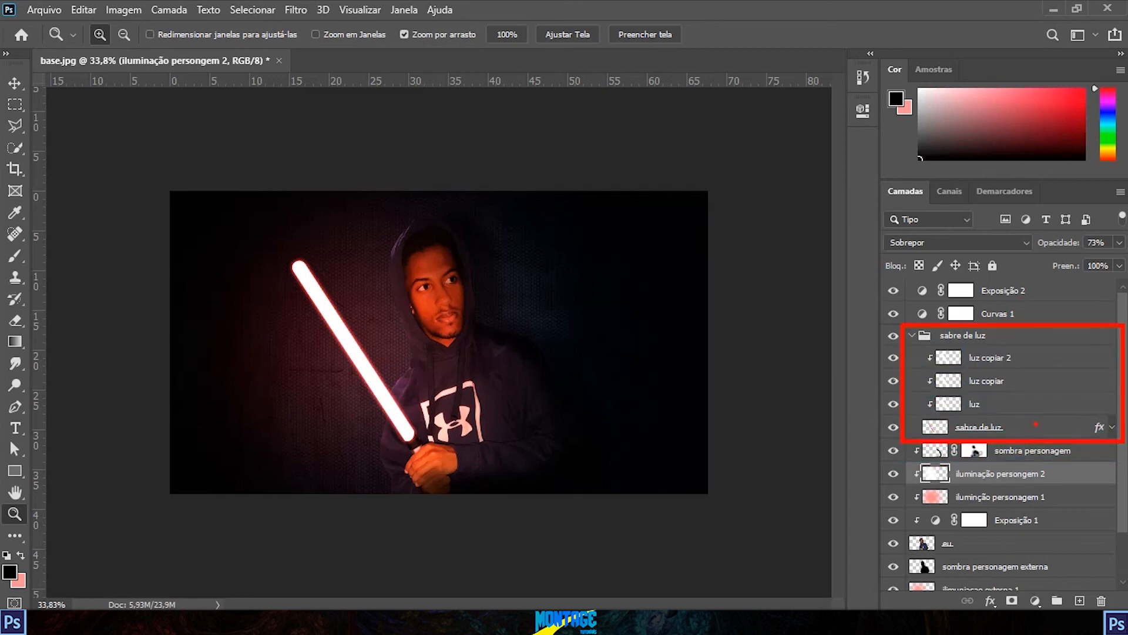
Step: Select the "sabre de luz" blade layer inside the group and lower its fill to 0%
left_click(1027, 434)
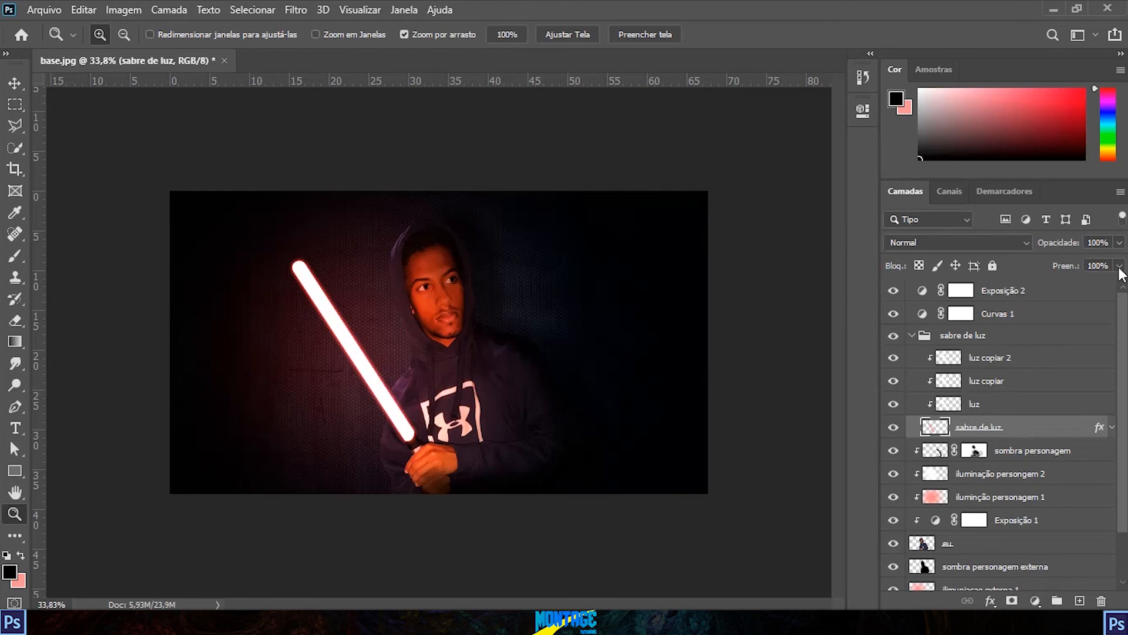
left_click(1119, 242)
mouse_move(1120, 260)
left_mouse_down()
mouse_move(1034, 255)
mouse_move(1120, 261)
left_mouse_up()
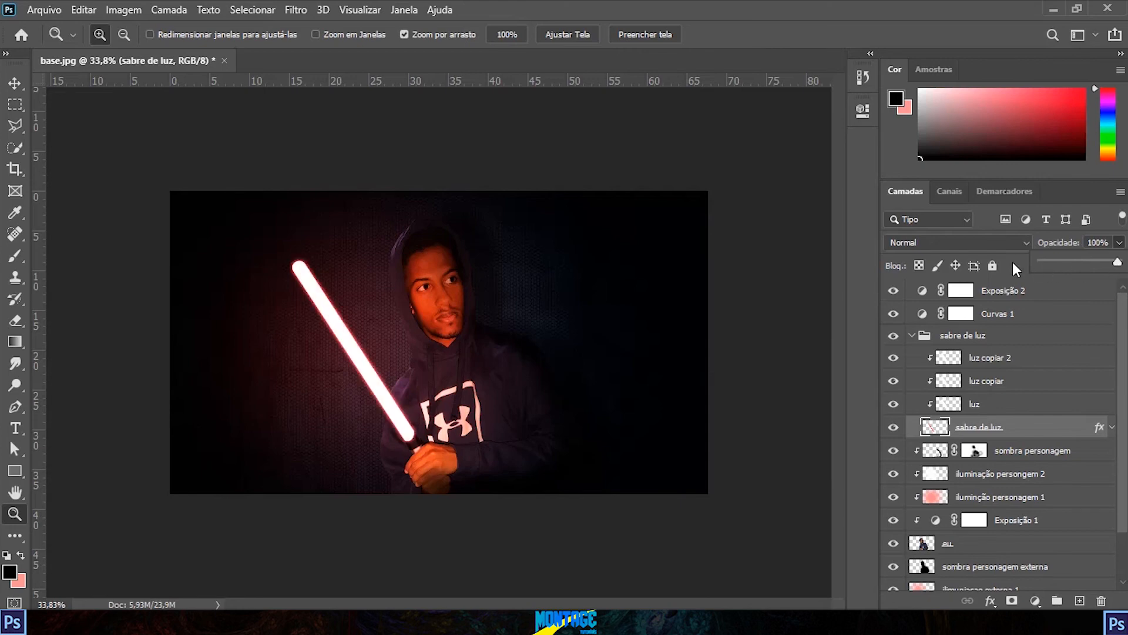
left_click(1119, 268)
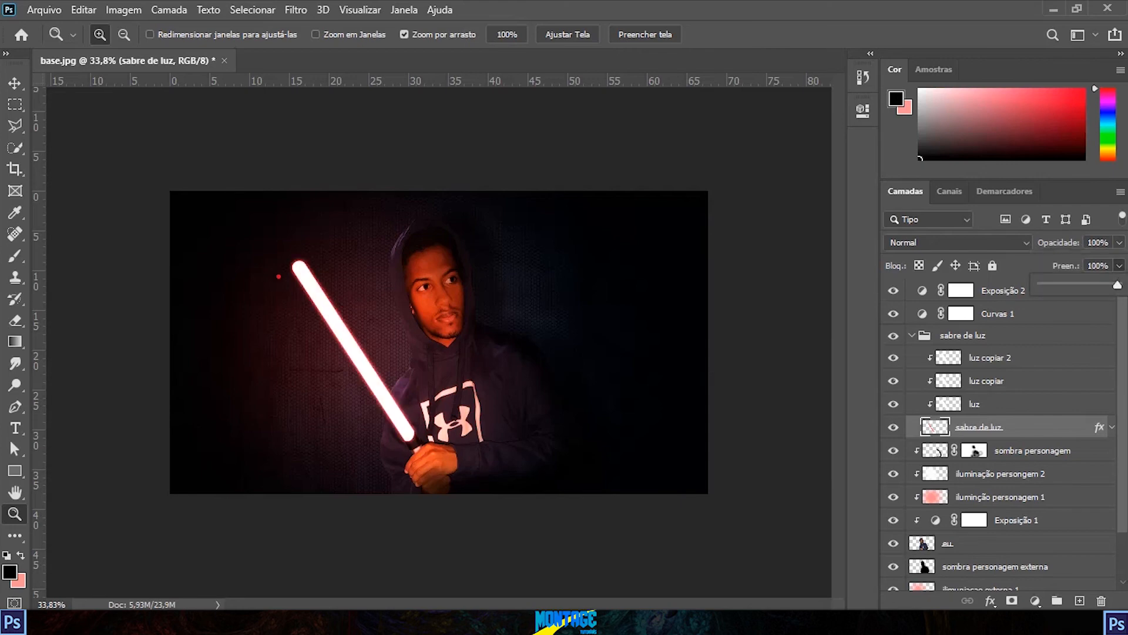
left_click_drag(304, 270, 399, 419)
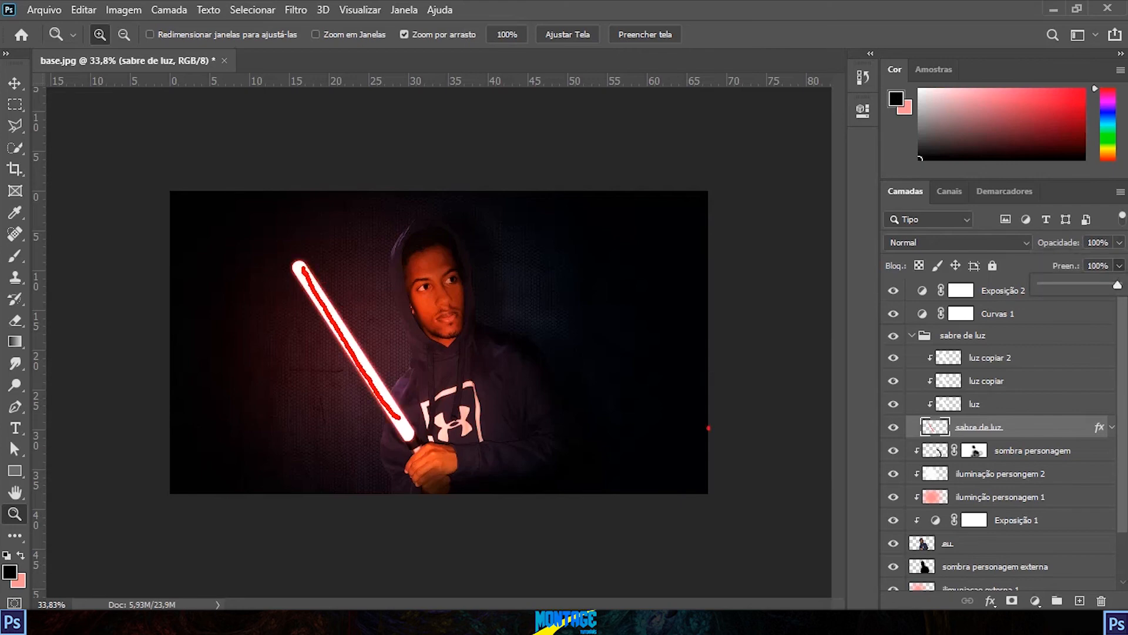
key("Escape")
left_click(1120, 265)
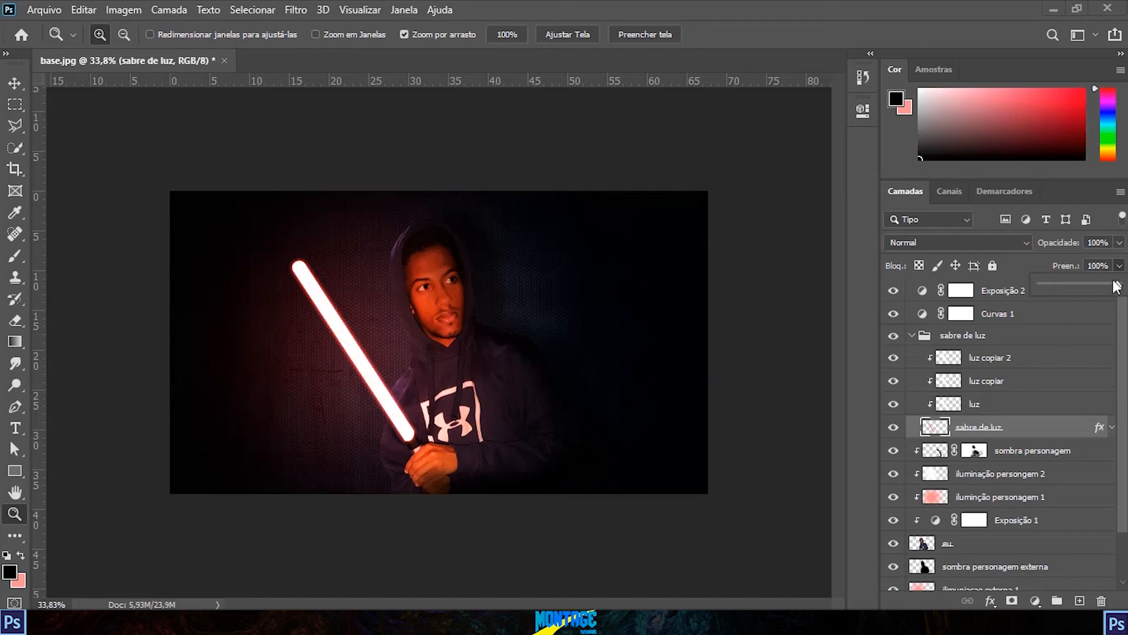
left_click_drag(1119, 287, 758, 280)
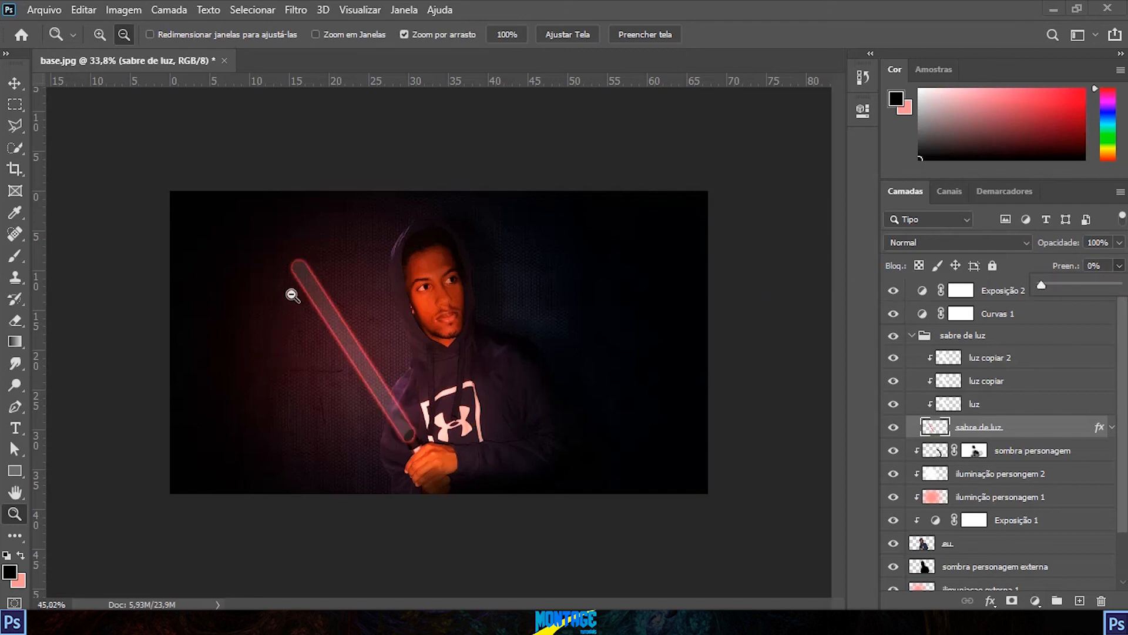
scroll(264, 261, "up", 7)
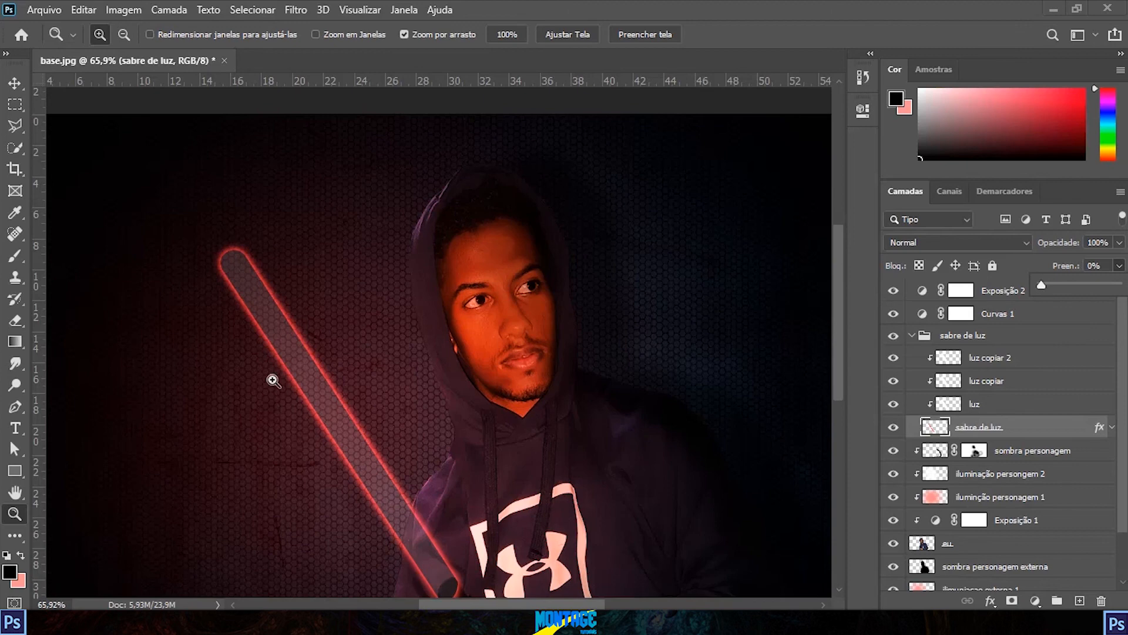
Step: Expand the effects list of the "sabre de luz" layer and set the layer's fill to 50%
left_click(1115, 438)
left_click(1113, 430)
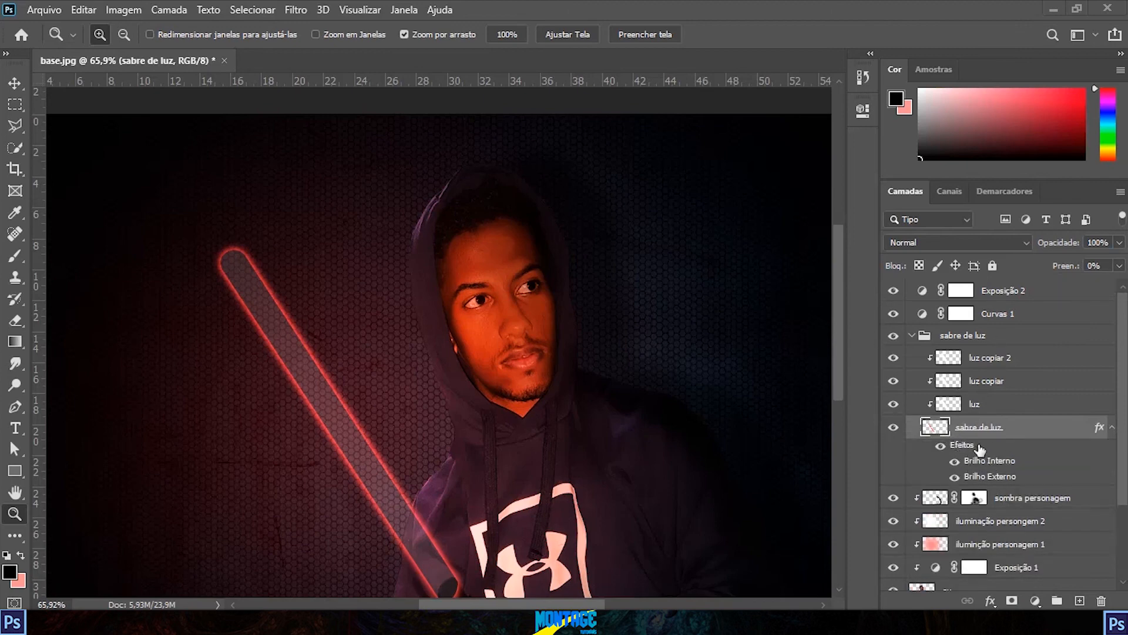
left_click(1119, 266)
left_click_drag(1043, 286, 1109, 287)
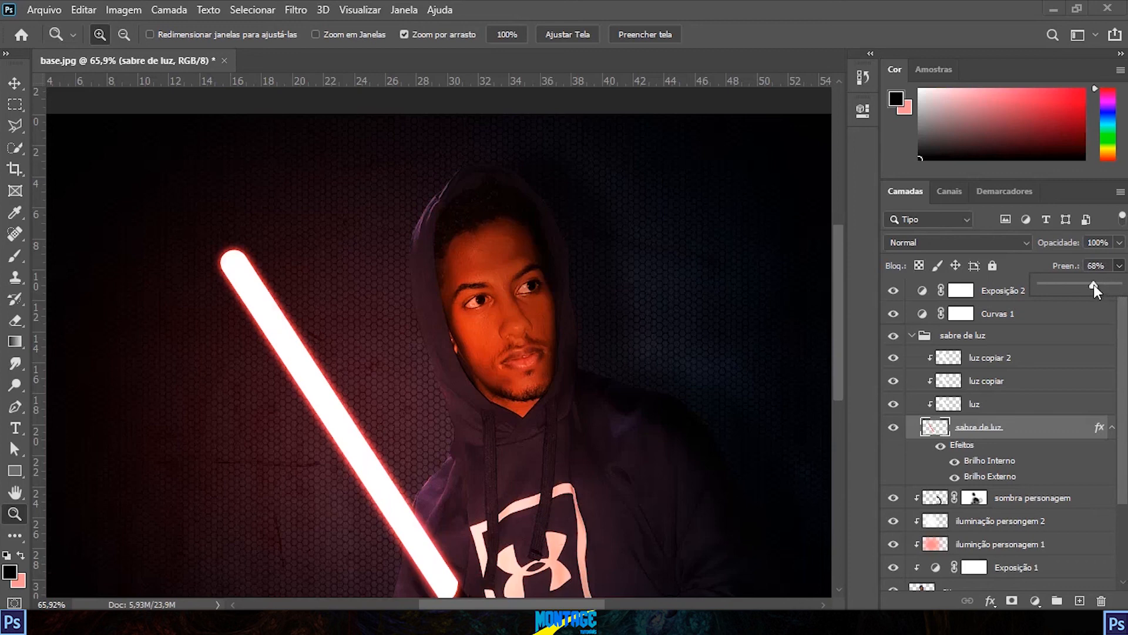
left_click_drag(1093, 288, 1080, 286)
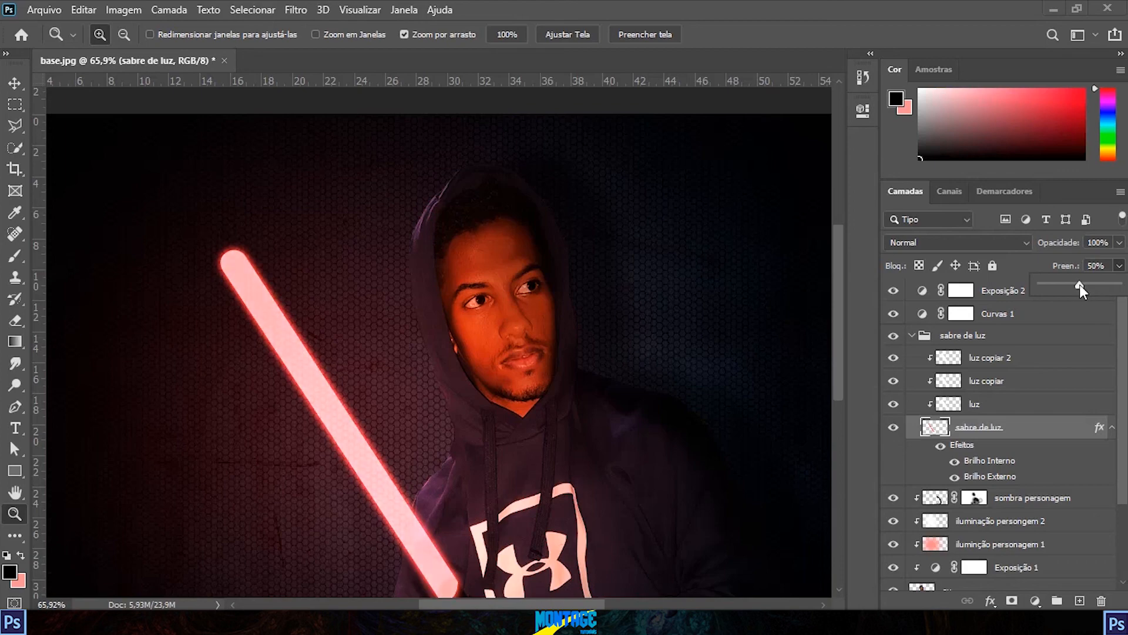
Step: Collapse the "sabre de luz" group in the layer stack
left_click_drag(301, 351, 413, 255)
left_click_drag(560, 500, 420, 144)
left_click_drag(518, 364, 531, 320)
key("ctrl+0")
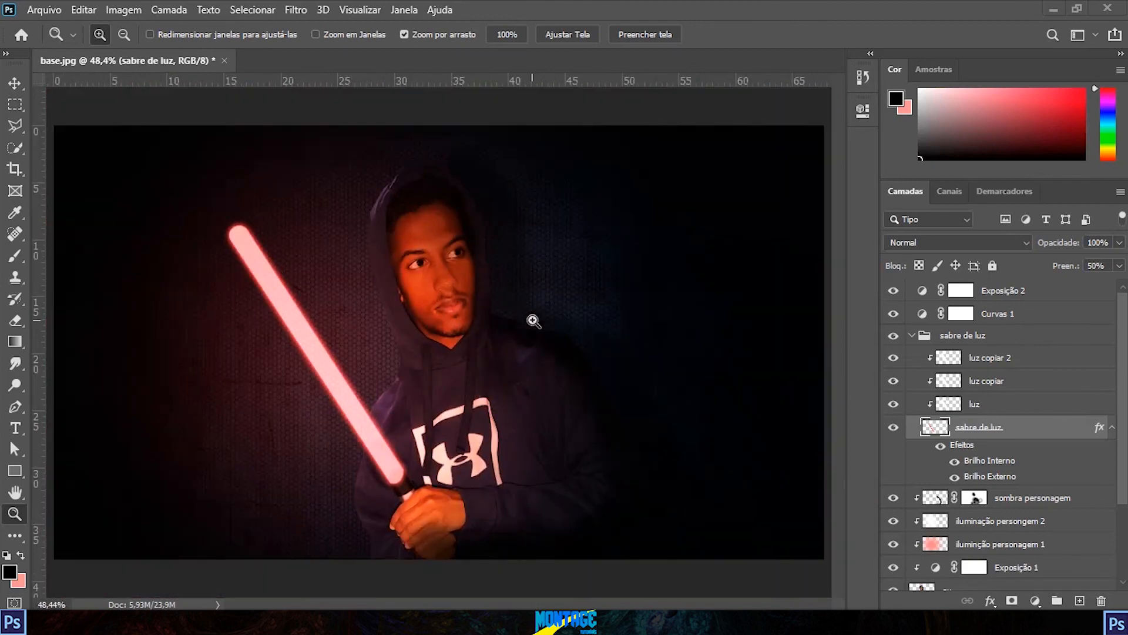
scroll(533, 321, "down", 1)
left_click(912, 335)
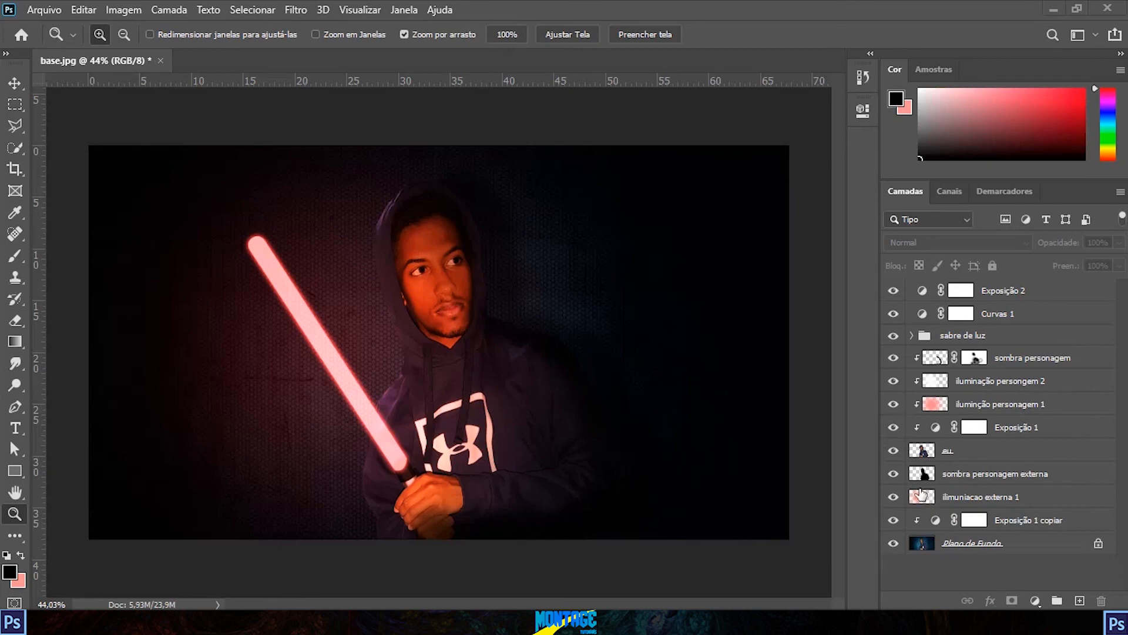
Step: Compare the original and edited image by repeatedly hiding and showing every layer except the "Plano de Fundo" background
key("alt")
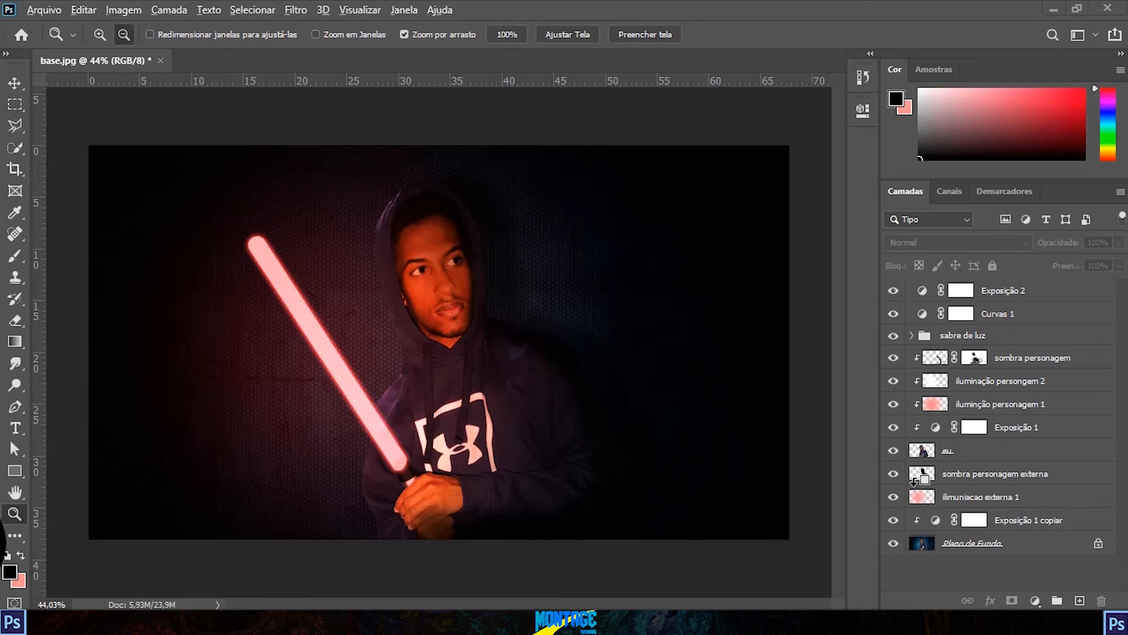
left_click(893, 544, "alt")
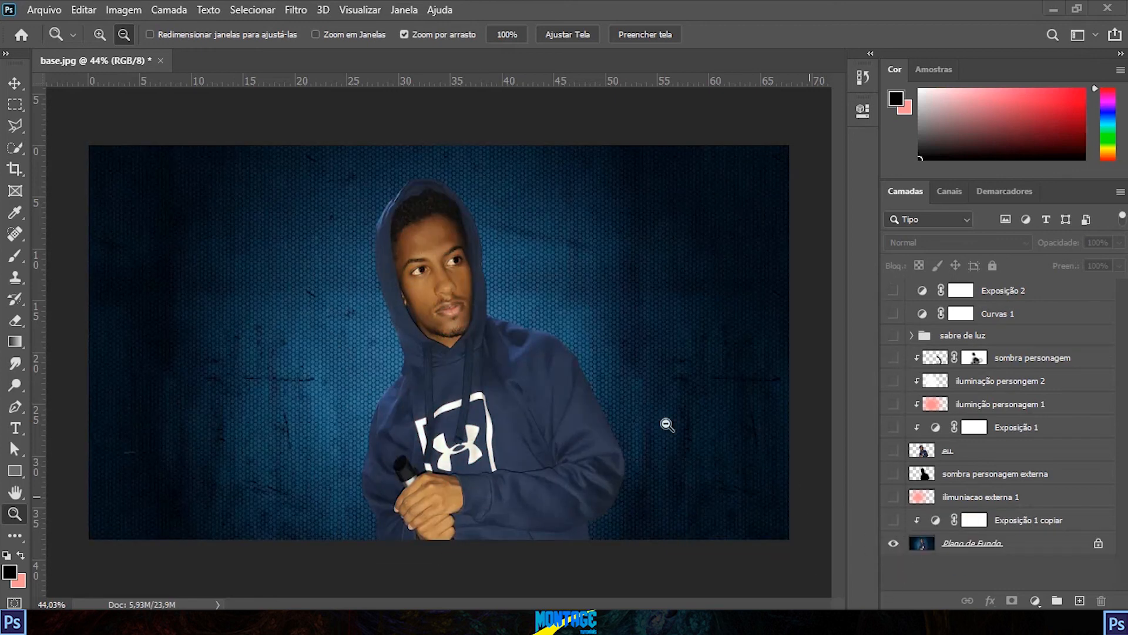
left_click(893, 545, "alt")
left_click(893, 544, "alt")
left_click(893, 545, "alt")
left_click(893, 545, "alt")
left_click(894, 545, "alt")
left_click(893, 544, "alt")
left_click(893, 545, "alt")
left_click(893, 545, "alt")
left_click(893, 545, "alt")
left_click(897, 553, "alt")
left_click(897, 554, "alt")
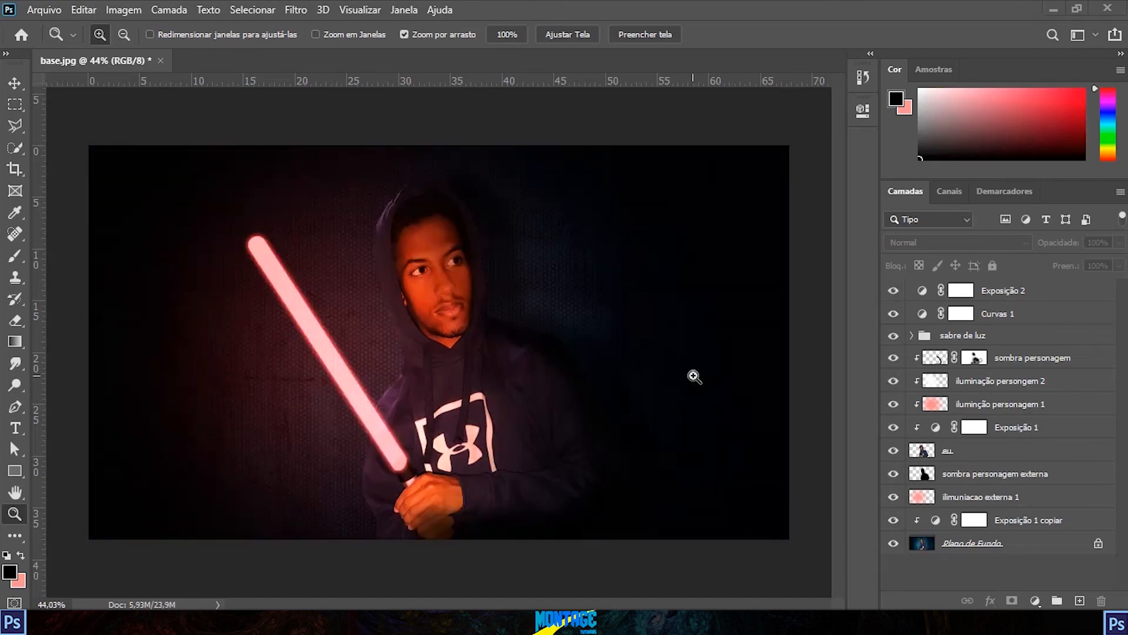